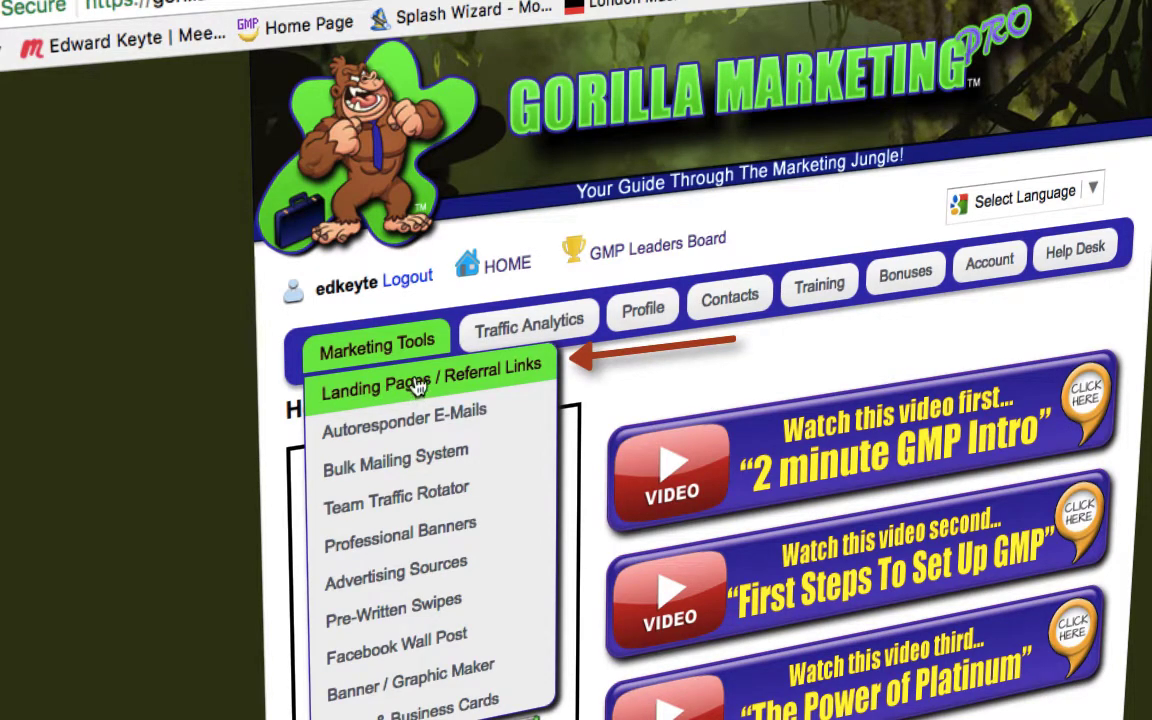
Step: Go to the landing page tools and look through the existing pages
{"action": "left_click", "coordinate": [418, 387]}
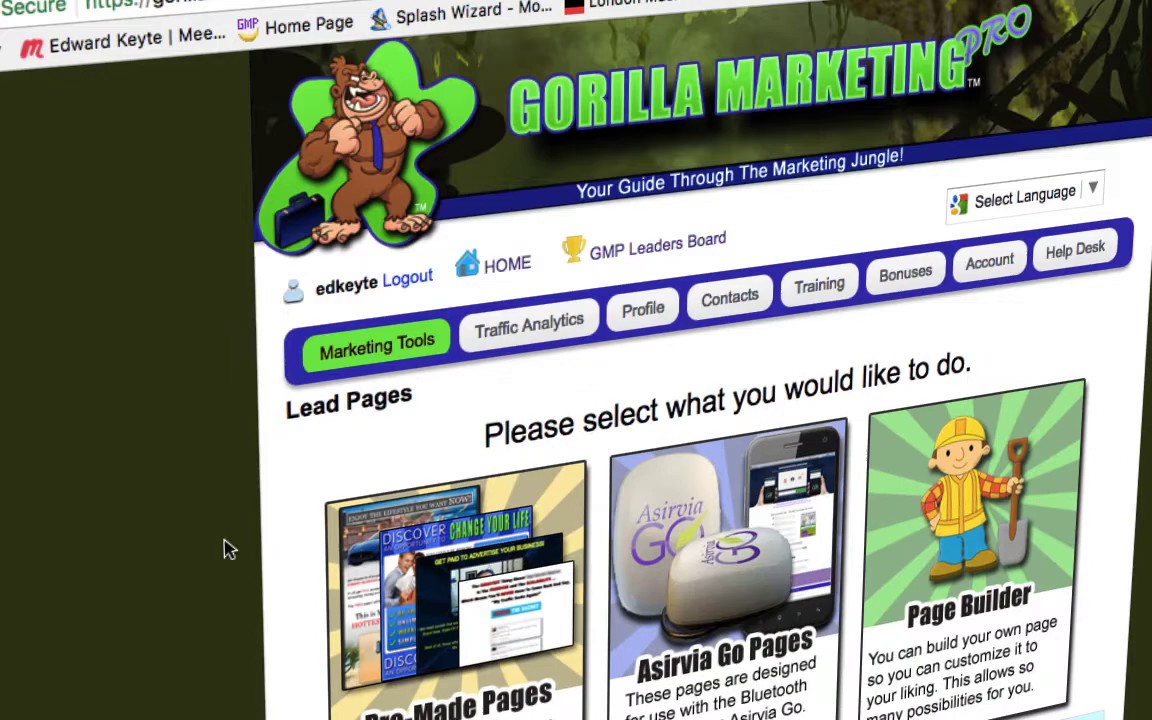
{"action": "scroll", "coordinate": [227, 548], "scroll_direction": "down", "scroll_amount": 2}
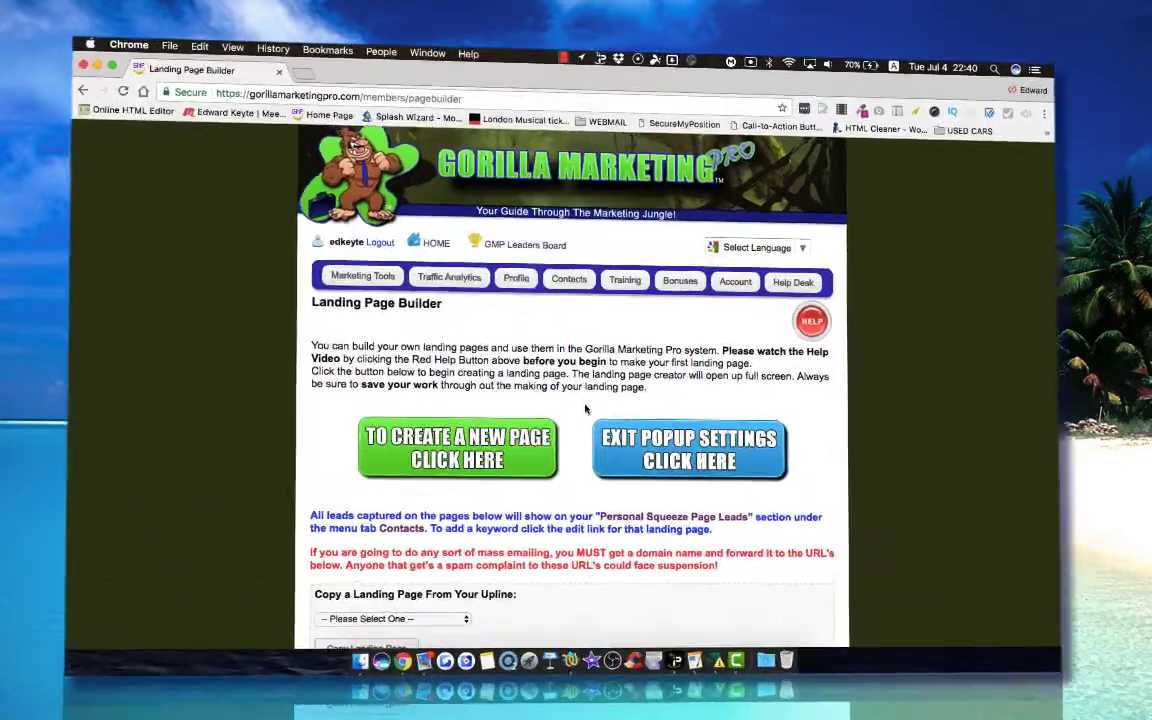
{"action": "scroll", "coordinate": [586, 400], "scroll_direction": "down", "scroll_amount": 5}
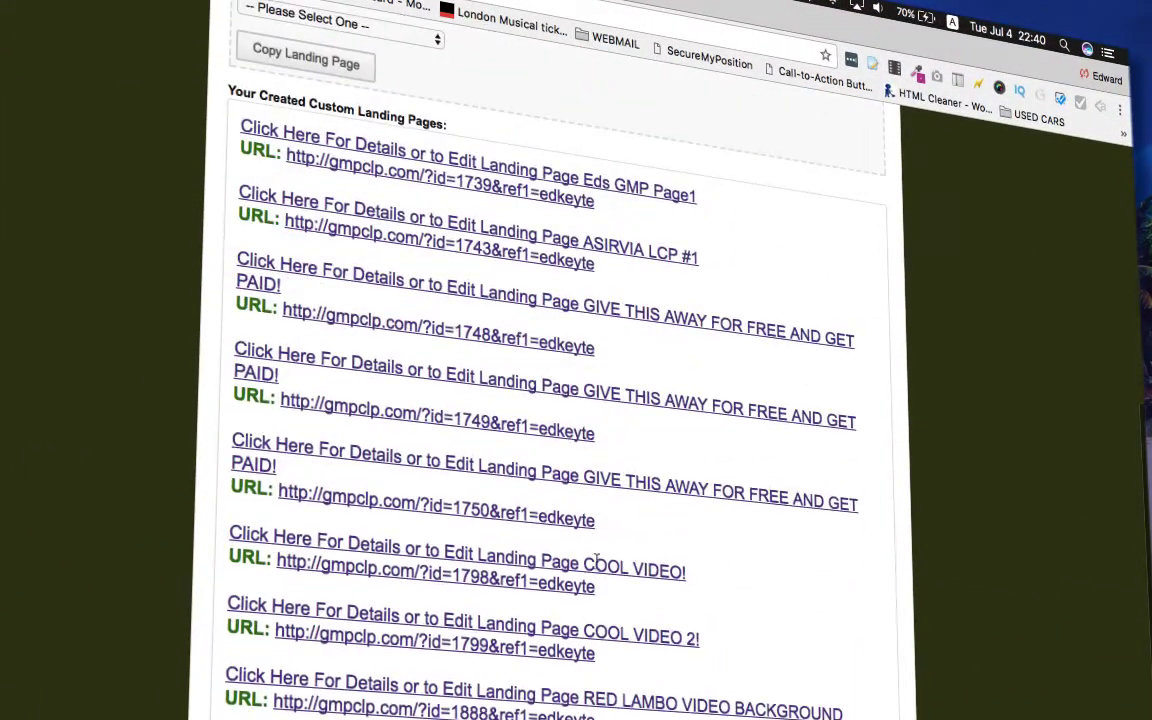
{"action": "scroll", "coordinate": [370, 622], "scroll_direction": "down", "scroll_amount": 3}
{"action": "scroll", "coordinate": [368, 622], "scroll_direction": "up", "scroll_amount": 5}
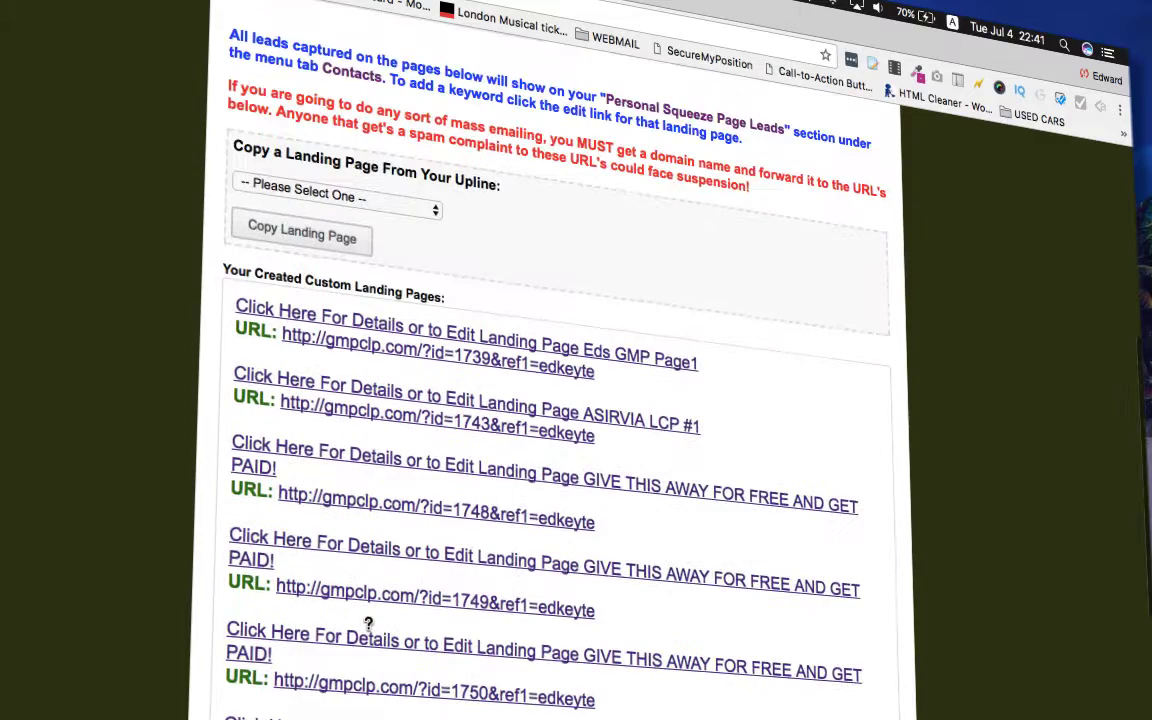
{"action": "scroll", "coordinate": [368, 622], "scroll_direction": "up", "scroll_amount": 3}
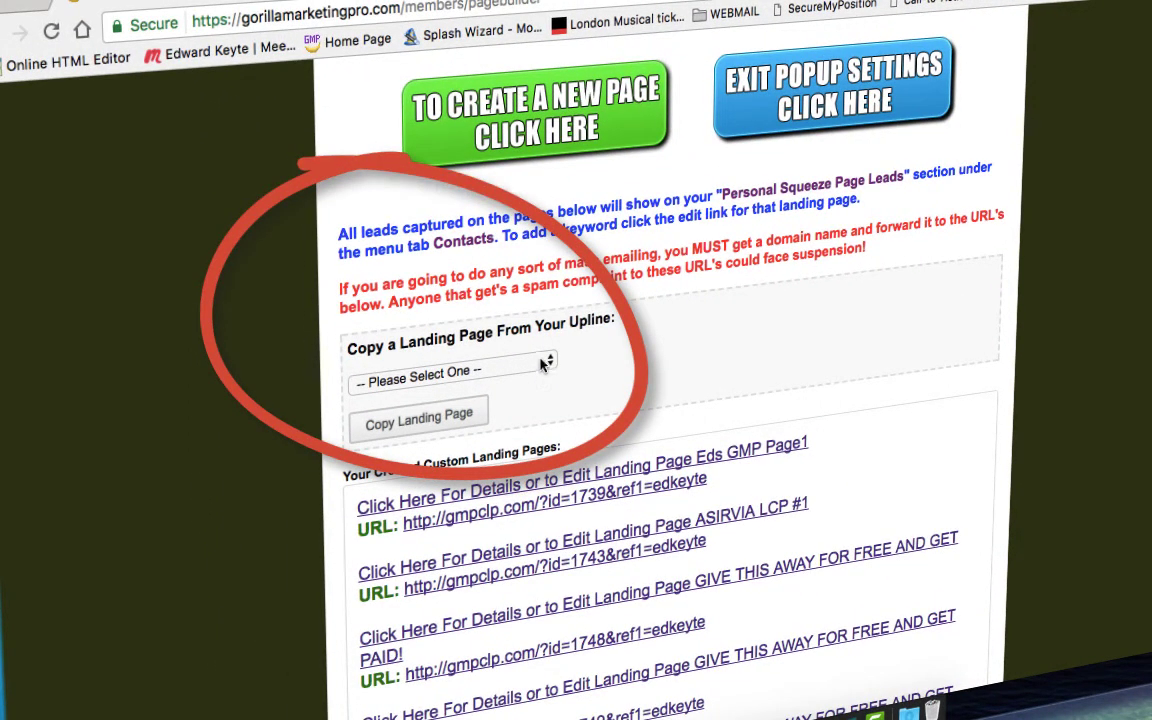
Step: Open the Landing Page Builder and review its custom pages and URLs
{"action": "left_click", "coordinate": [419, 418]}
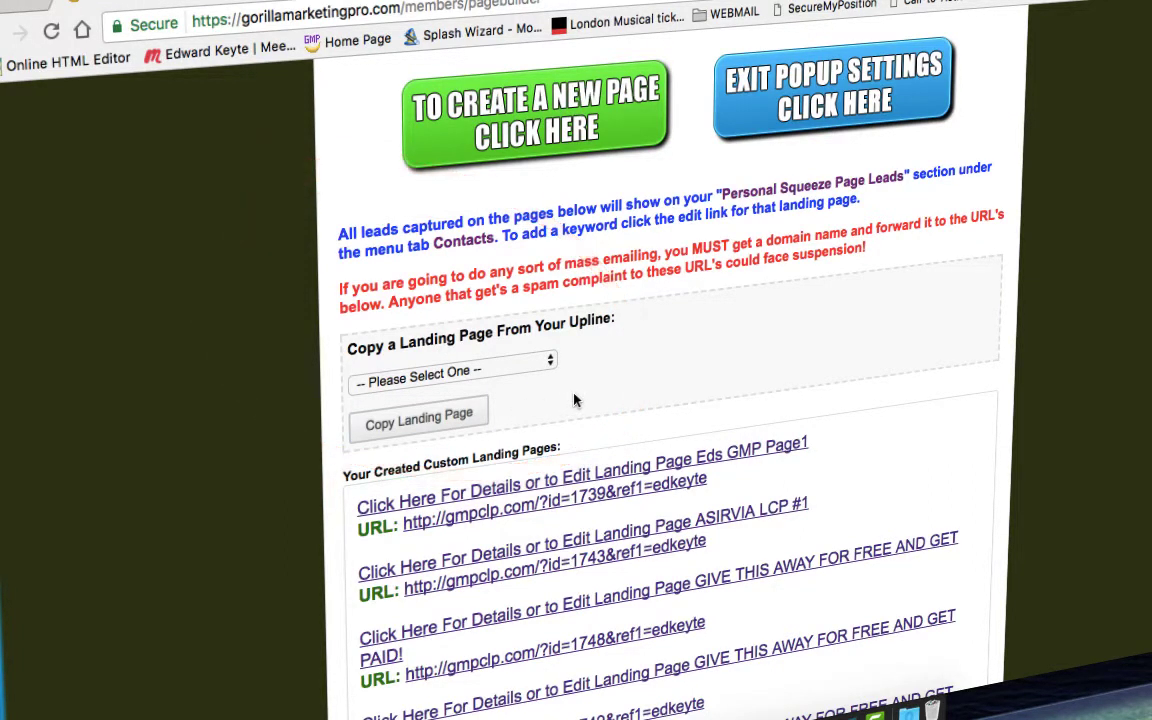
{"action": "scroll", "coordinate": [574, 400], "scroll_direction": "down", "scroll_amount": 5}
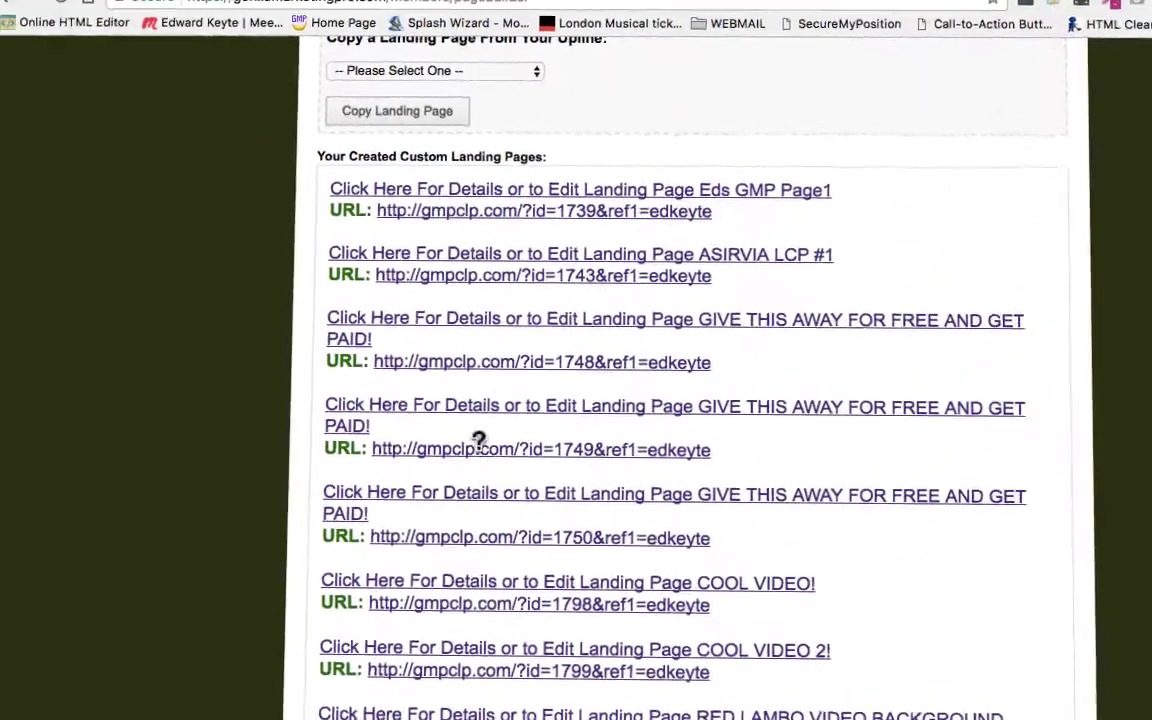
{"action": "scroll", "coordinate": [480, 445], "scroll_direction": "down", "scroll_amount": 5}
{"action": "scroll", "coordinate": [497, 470], "scroll_direction": "up", "scroll_amount": 10}
{"action": "scroll", "coordinate": [497, 470], "scroll_direction": "up", "scroll_amount": 2}
{"action": "scroll", "coordinate": [497, 470], "scroll_direction": "up", "scroll_amount": 5}
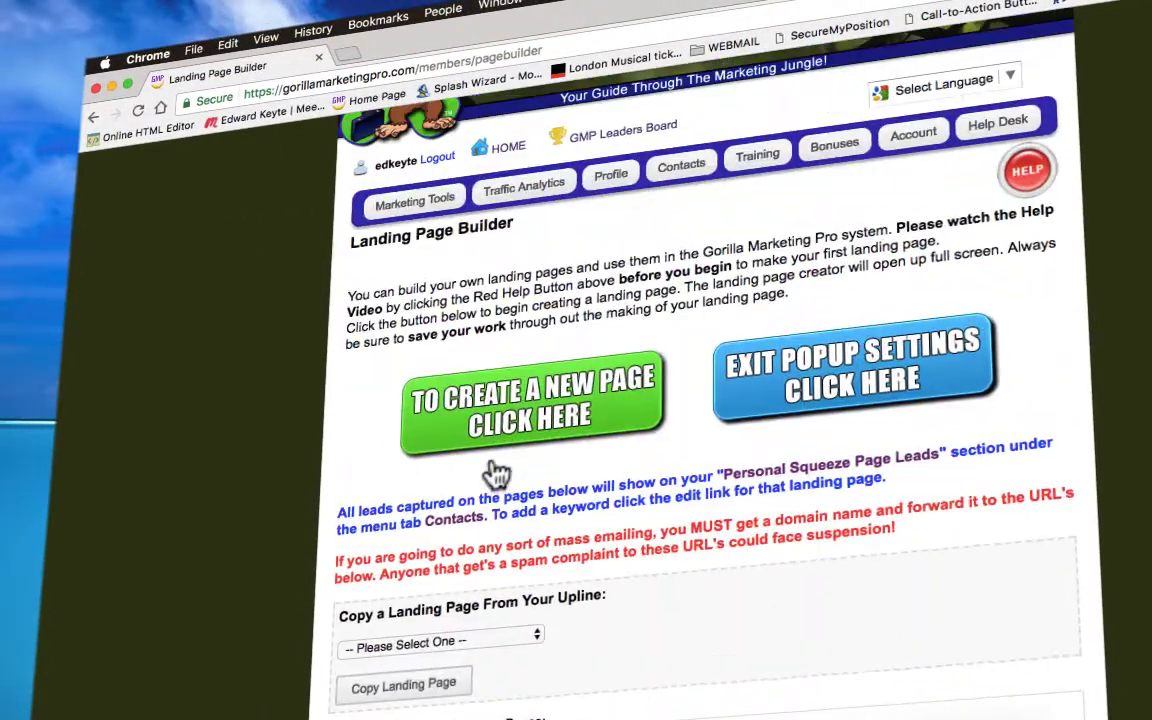
{"action": "scroll", "coordinate": [495, 475], "scroll_direction": "up", "scroll_amount": 3}
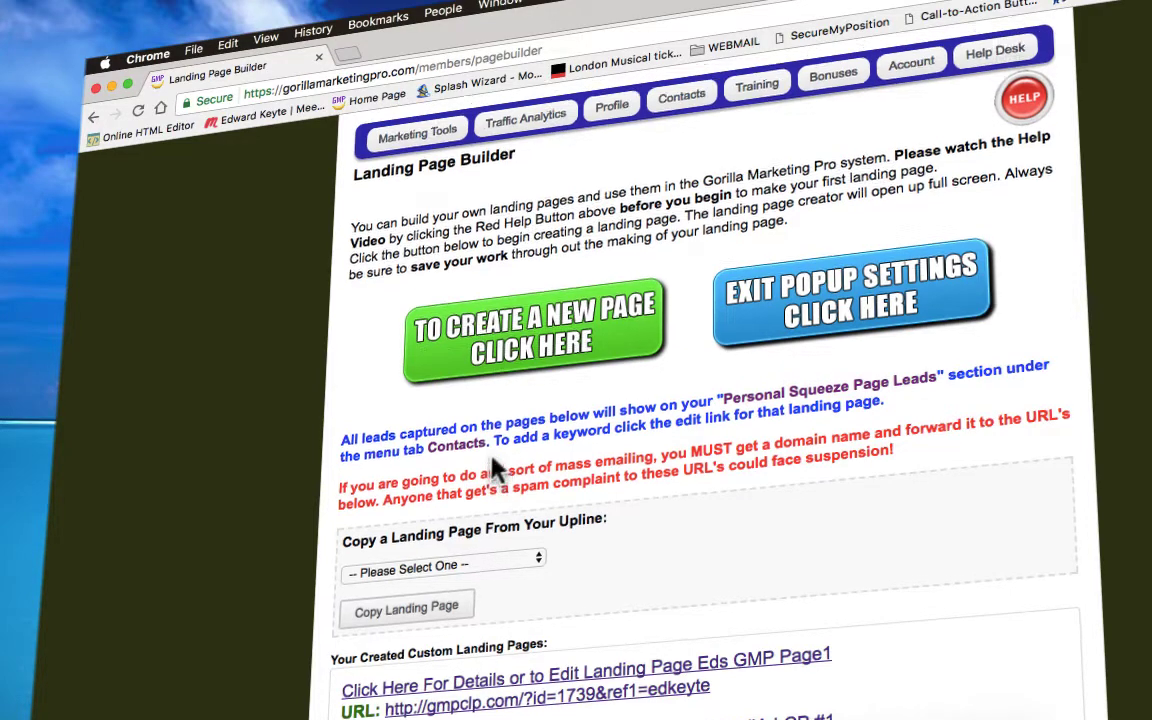
{"action": "scroll", "coordinate": [485, 472], "scroll_direction": "up", "scroll_amount": 3}
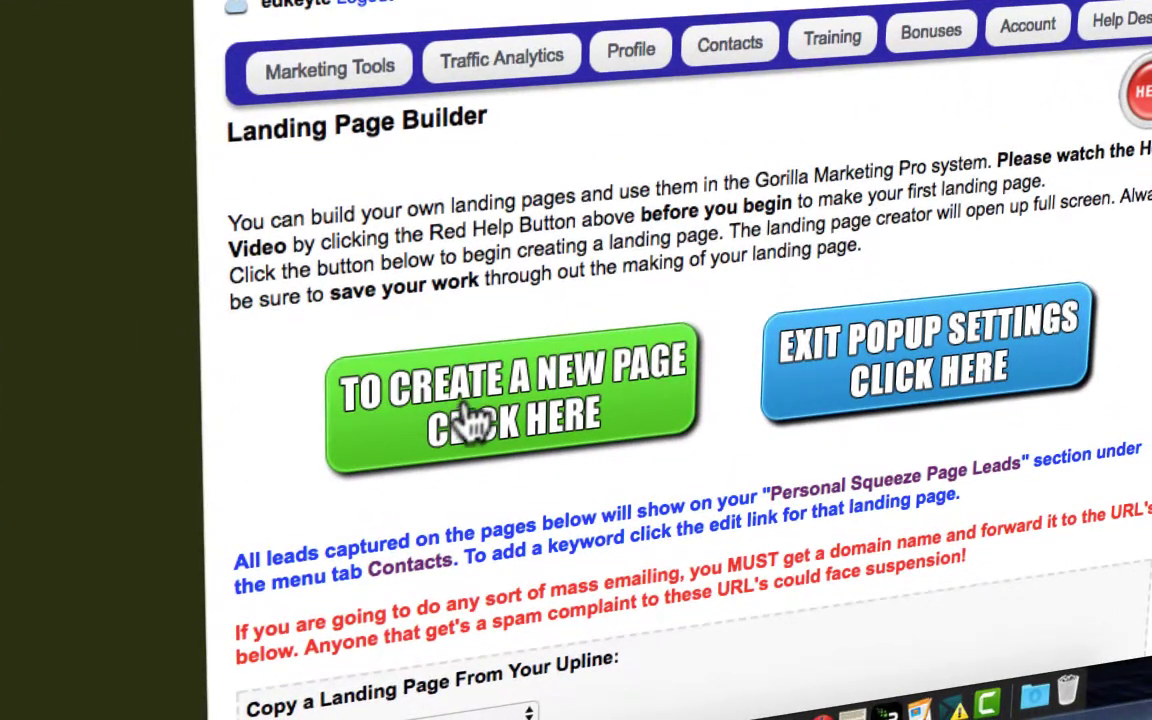
Step: Start a new landing page and name it iCoinPro
{"action": "left_click", "coordinate": [465, 410]}
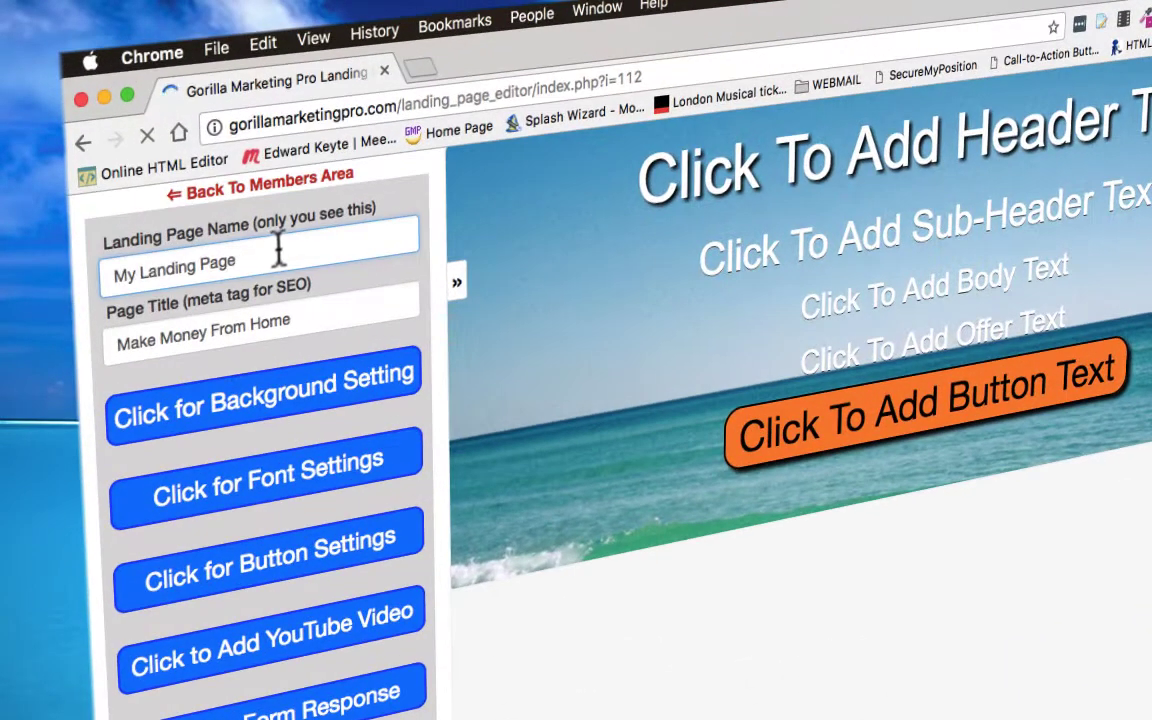
{"action": "left_click_drag", "start_coordinate": [277, 212], "coordinate": [186, 214]}
{"action": "type", "text": "i"}
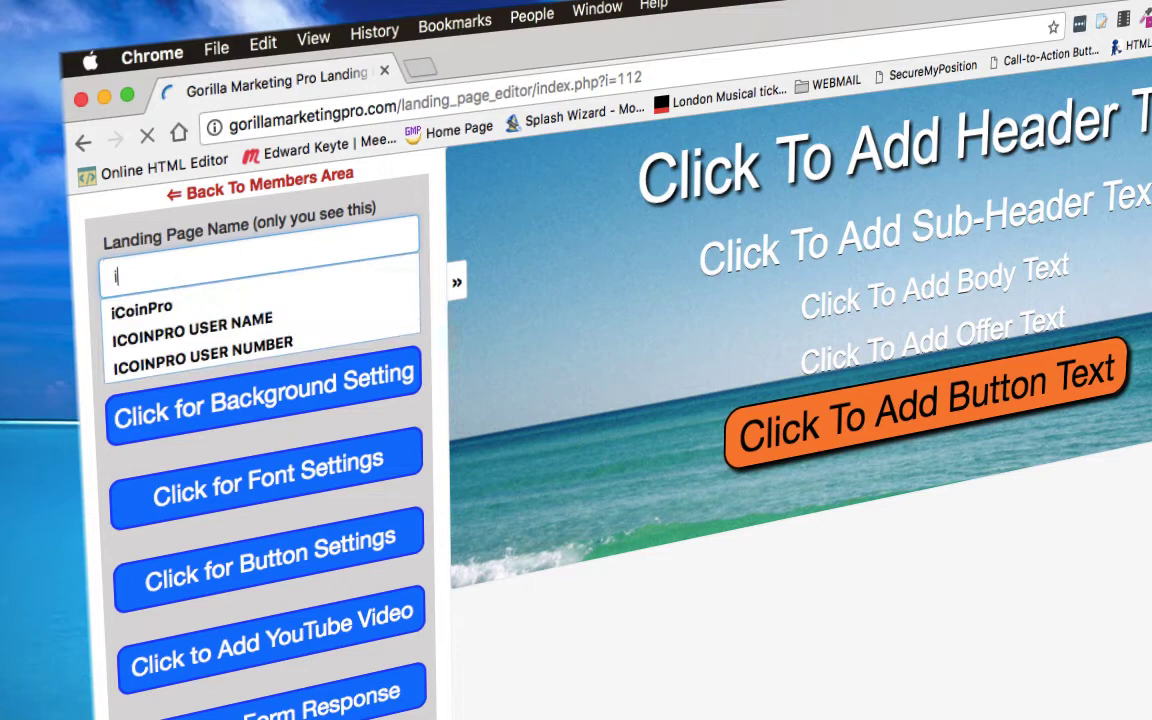
{"action": "type", "text": "C"}
{"action": "key", "text": "Down"}
{"action": "key", "text": "Return"}
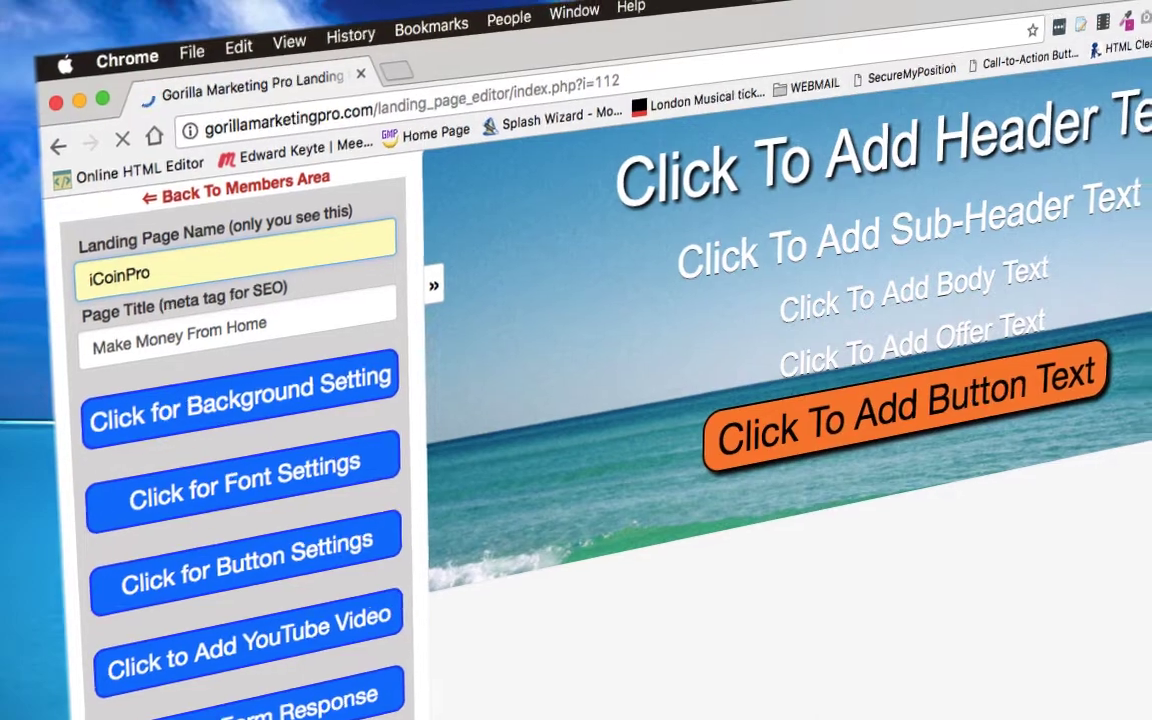
Step: Paste 'Genuine No Hype Opportunity For Success!' from the notes as the page title
{"action": "key", "text": "super+Tab"}
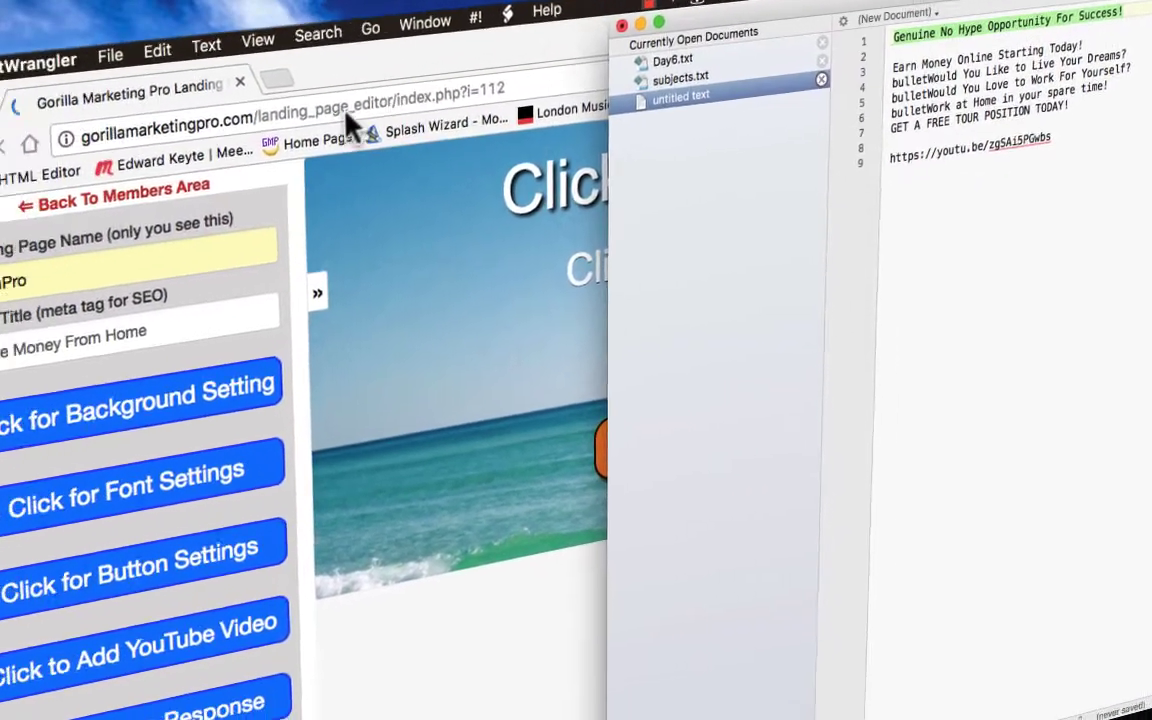
{"action": "left_click", "coordinate": [347, 300]}
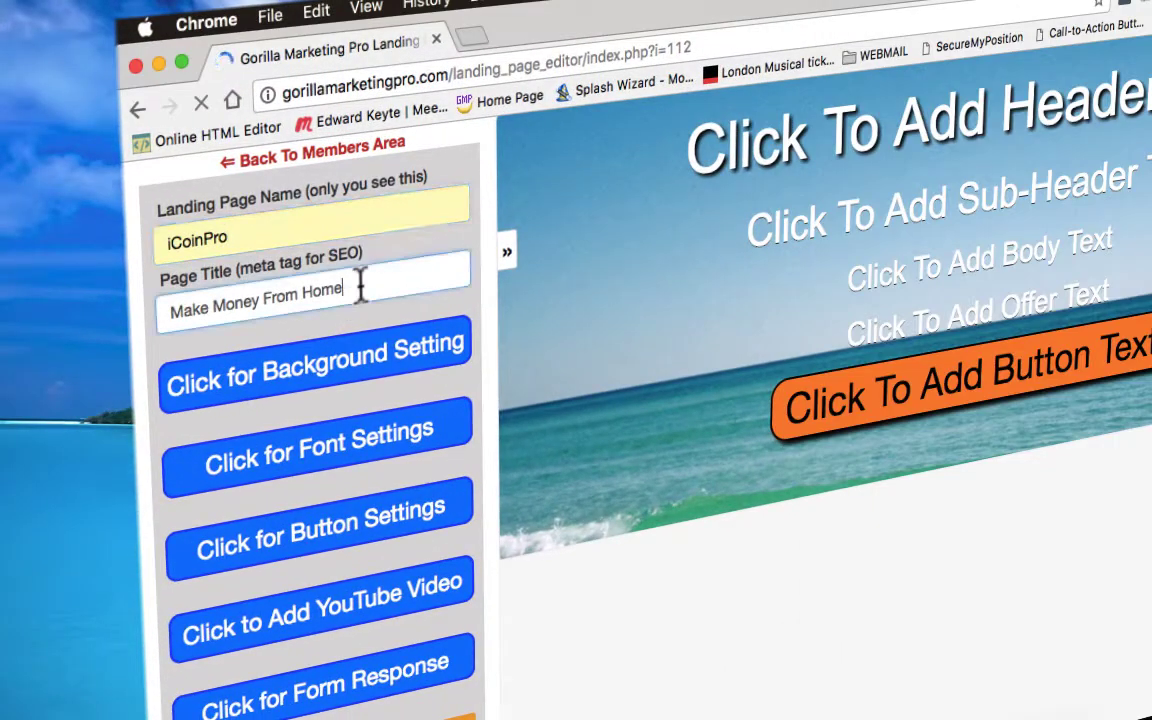
{"action": "key", "text": "super+v"}
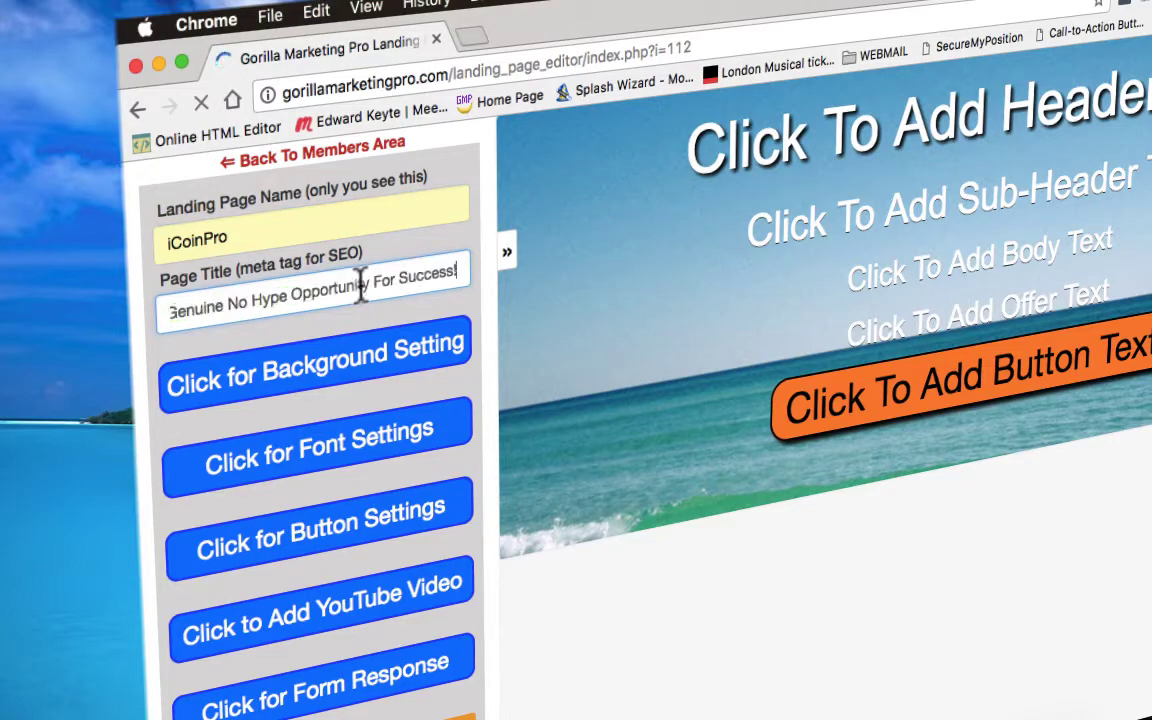
Step: Set the page background to the gold-coins image from the Image Library
{"action": "left_click", "coordinate": [258, 385]}
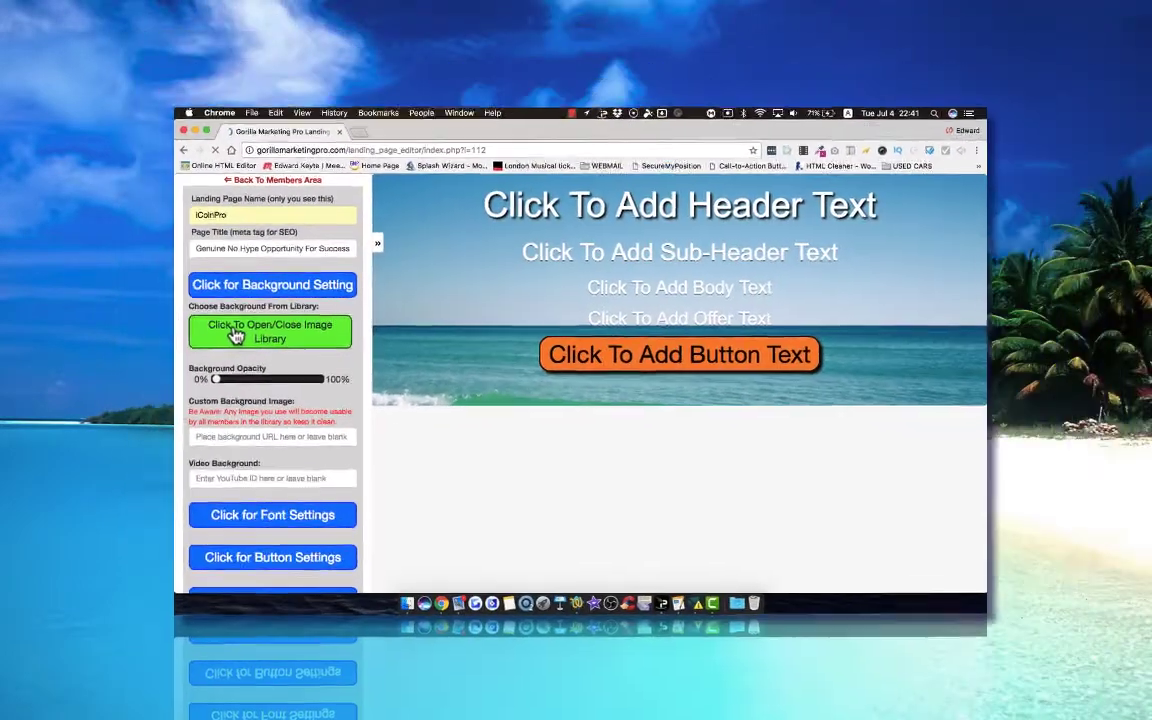
{"action": "left_click", "coordinate": [237, 335]}
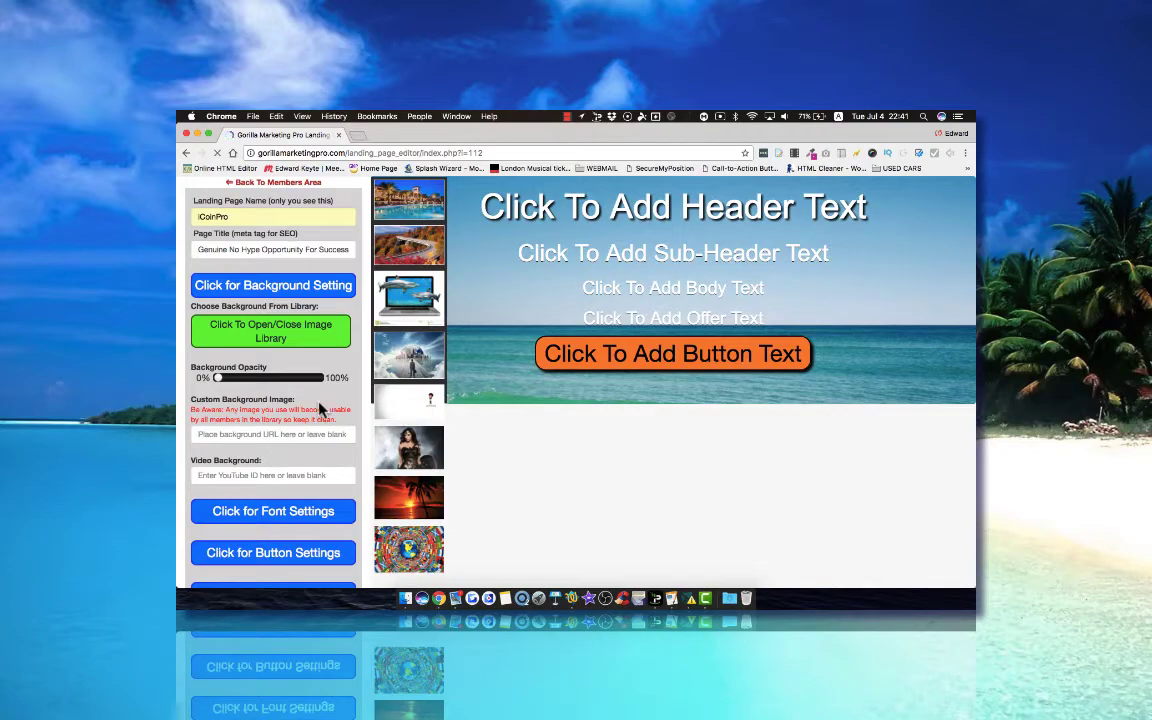
{"action": "scroll", "coordinate": [430, 328], "scroll_direction": "down", "scroll_amount": 3}
{"action": "scroll", "coordinate": [430, 328], "scroll_direction": "down", "scroll_amount": 2}
{"action": "scroll", "coordinate": [430, 328], "scroll_direction": "down", "scroll_amount": 3}
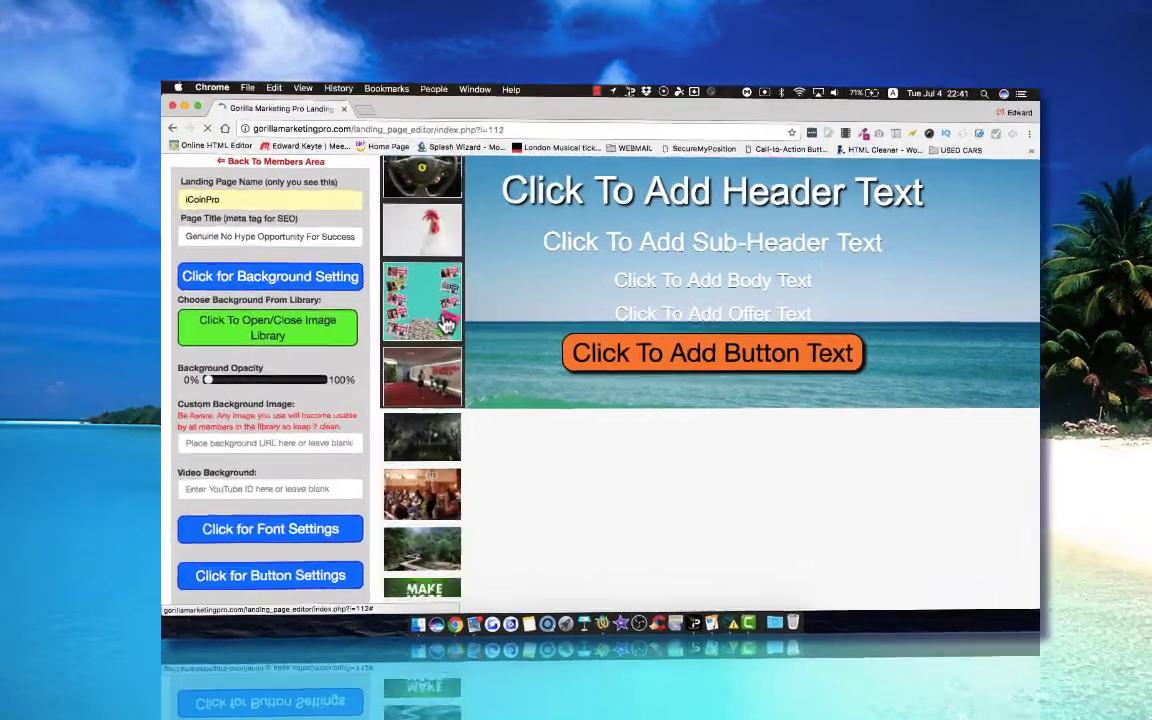
{"action": "scroll", "coordinate": [430, 328], "scroll_direction": "down", "scroll_amount": 3}
{"action": "scroll", "coordinate": [430, 328], "scroll_direction": "down", "scroll_amount": 3}
{"action": "scroll", "coordinate": [430, 328], "scroll_direction": "down", "scroll_amount": 3}
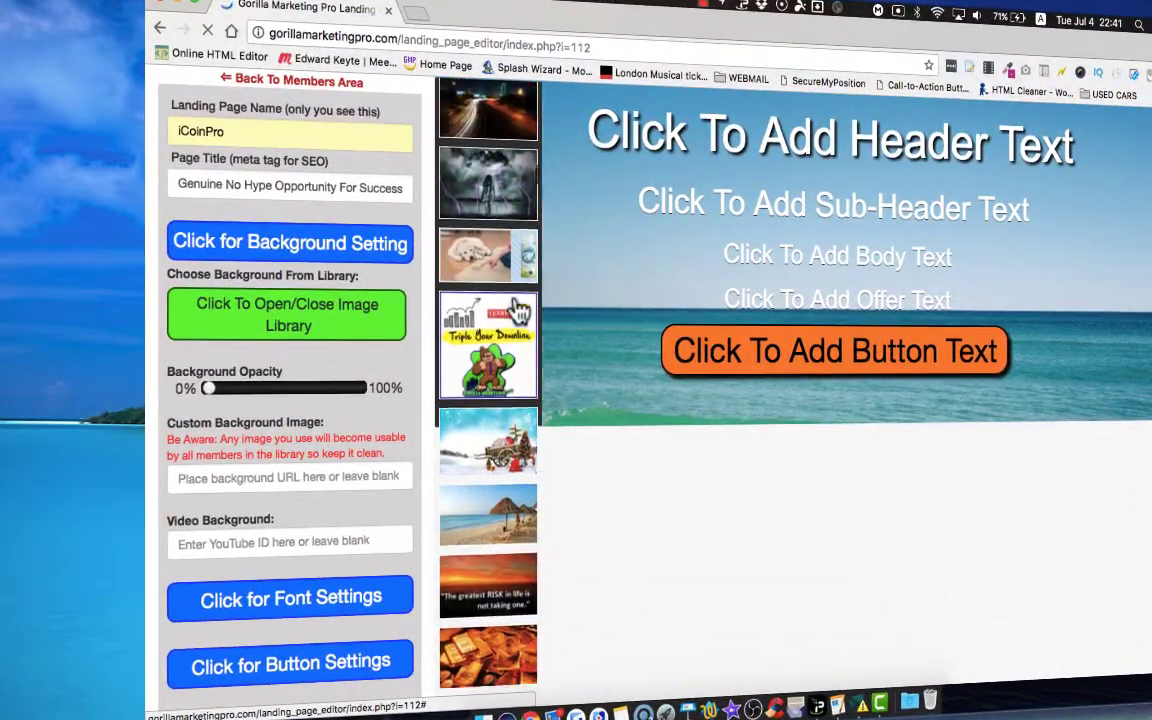
{"action": "scroll", "coordinate": [518, 308], "scroll_direction": "down", "scroll_amount": 3}
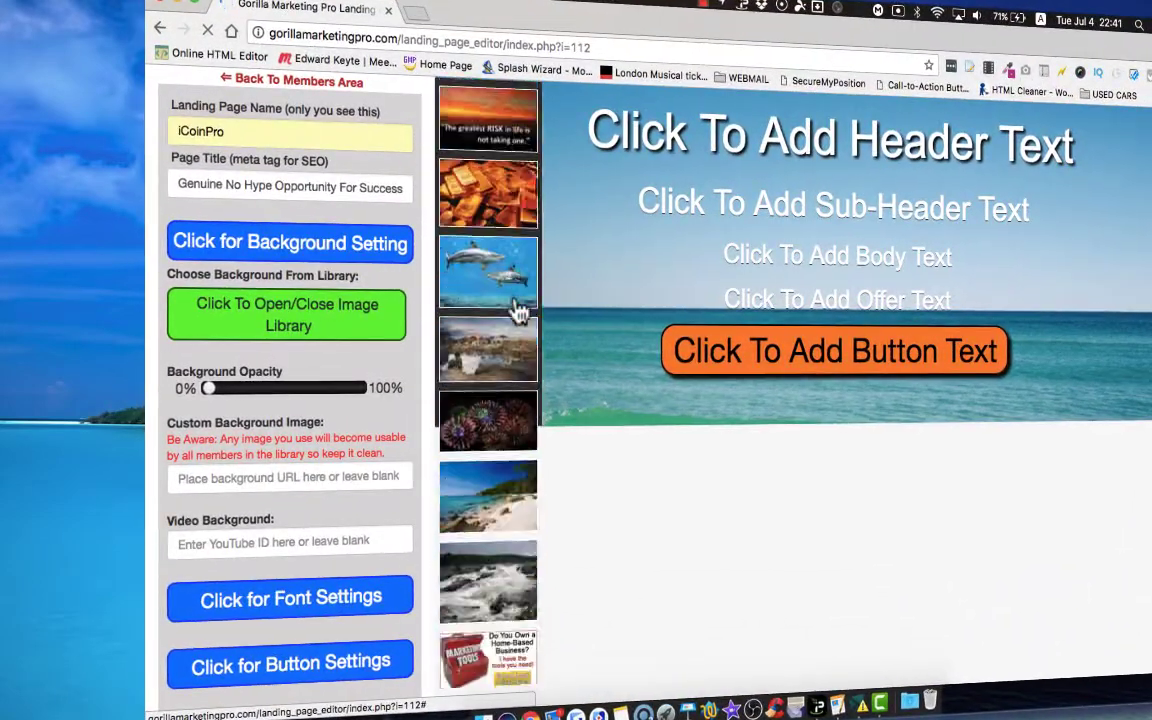
{"action": "scroll", "coordinate": [518, 310], "scroll_direction": "down", "scroll_amount": 3}
{"action": "scroll", "coordinate": [518, 311], "scroll_direction": "down", "scroll_amount": 3}
{"action": "scroll", "coordinate": [519, 313], "scroll_direction": "down", "scroll_amount": 3}
{"action": "scroll", "coordinate": [518, 313], "scroll_direction": "down", "scroll_amount": 3}
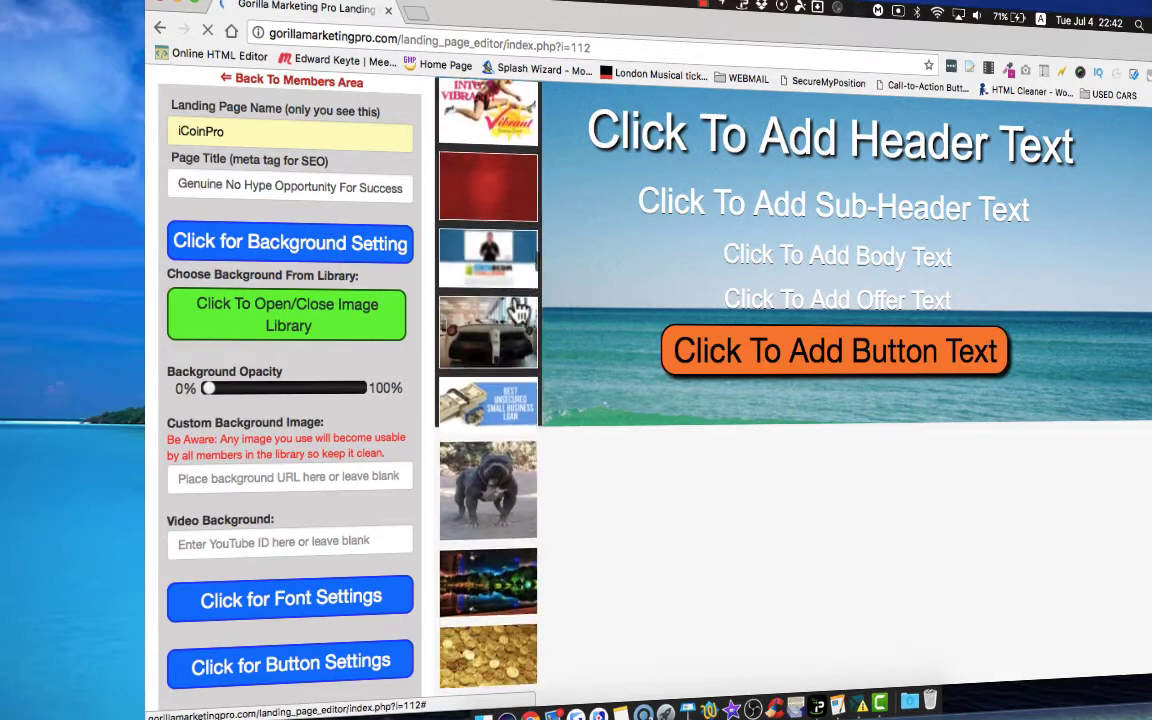
{"action": "scroll", "coordinate": [518, 314], "scroll_direction": "down", "scroll_amount": 3}
{"action": "scroll", "coordinate": [517, 315], "scroll_direction": "down", "scroll_amount": 3}
{"action": "scroll", "coordinate": [517, 316], "scroll_direction": "down", "scroll_amount": 3}
{"action": "scroll", "coordinate": [517, 318], "scroll_direction": "down", "scroll_amount": 3}
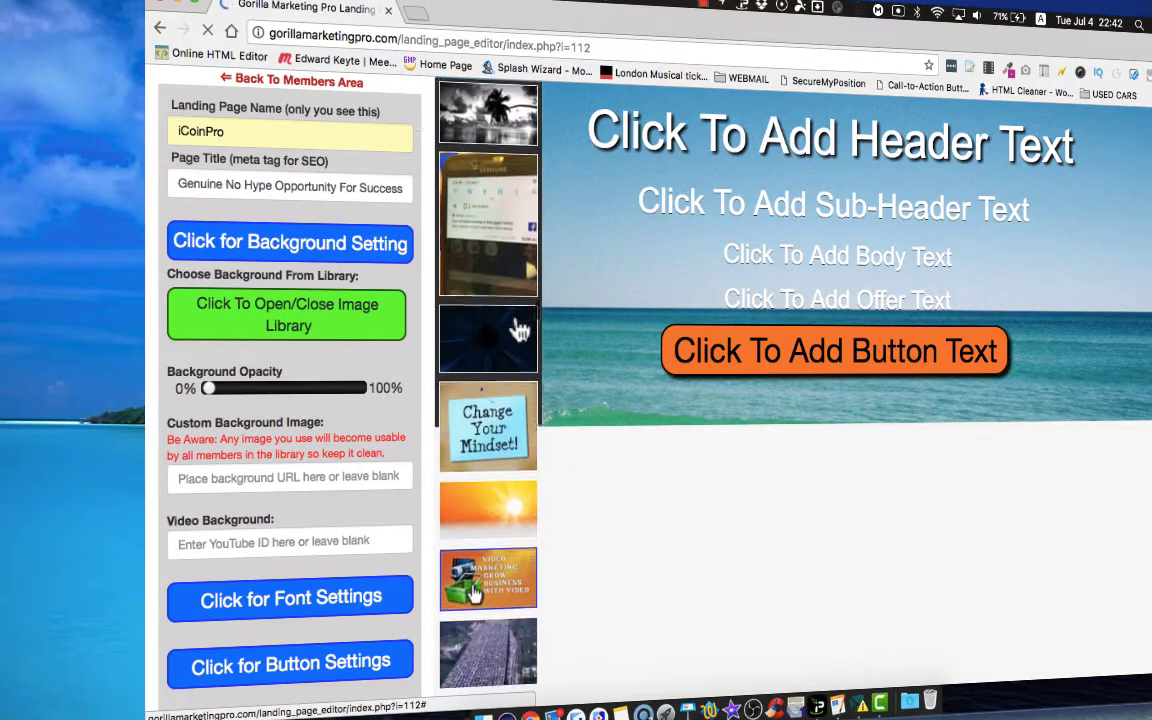
{"action": "scroll", "coordinate": [518, 325], "scroll_direction": "down", "scroll_amount": 3}
{"action": "scroll", "coordinate": [519, 332], "scroll_direction": "down", "scroll_amount": 3}
{"action": "scroll", "coordinate": [520, 340], "scroll_direction": "down", "scroll_amount": 3}
{"action": "scroll", "coordinate": [519, 340], "scroll_direction": "down", "scroll_amount": 3}
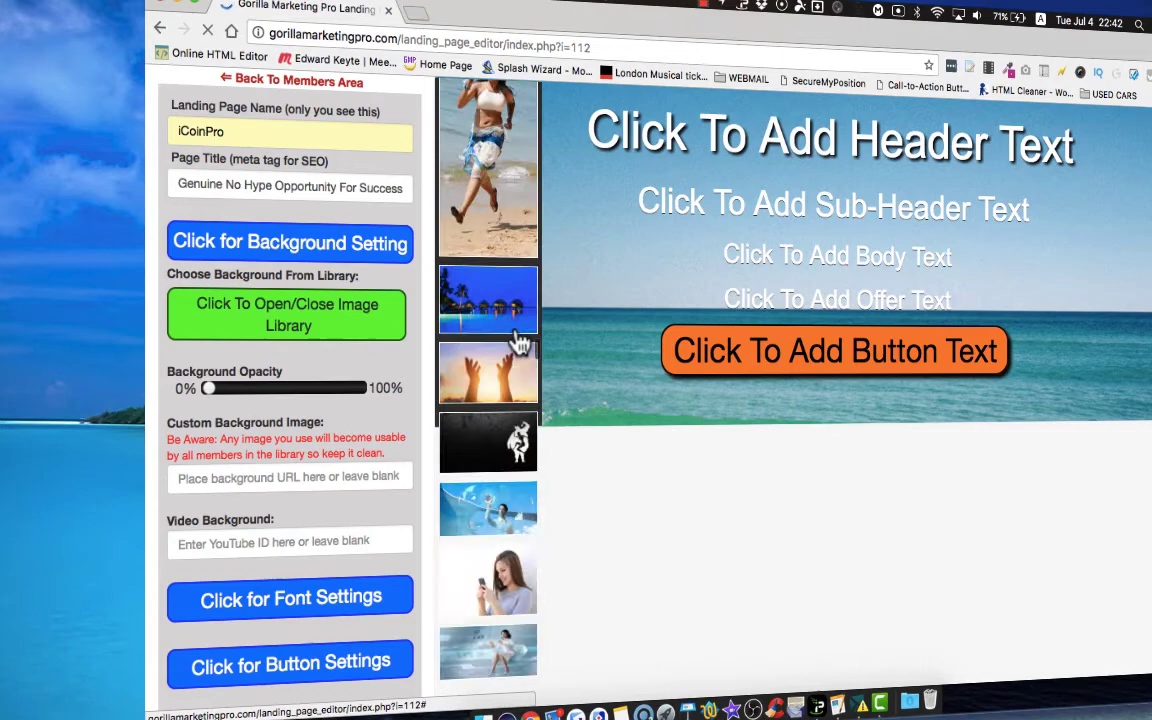
{"action": "scroll", "coordinate": [518, 339], "scroll_direction": "down", "scroll_amount": 3}
{"action": "scroll", "coordinate": [512, 400], "scroll_direction": "down", "scroll_amount": 3}
{"action": "left_click", "coordinate": [490, 458]}
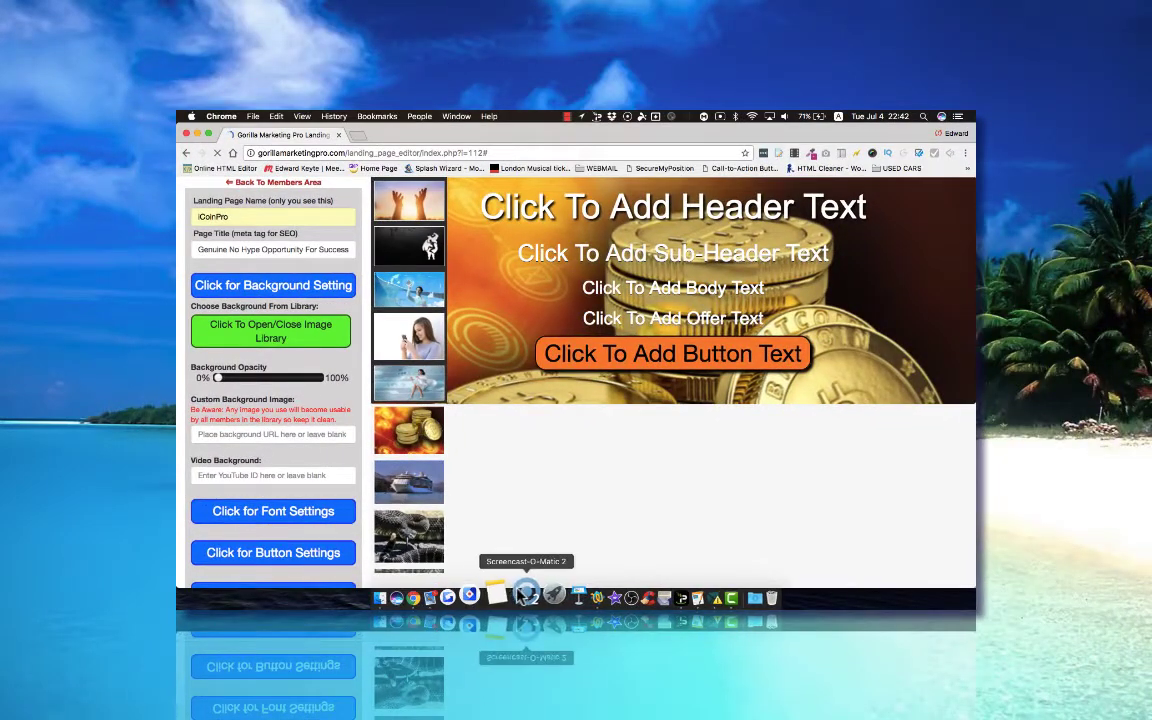
Step: Paste the 'Genuine No Hype Opportunity For Success!' headline into the page header
{"action": "left_click", "coordinate": [571, 598]}
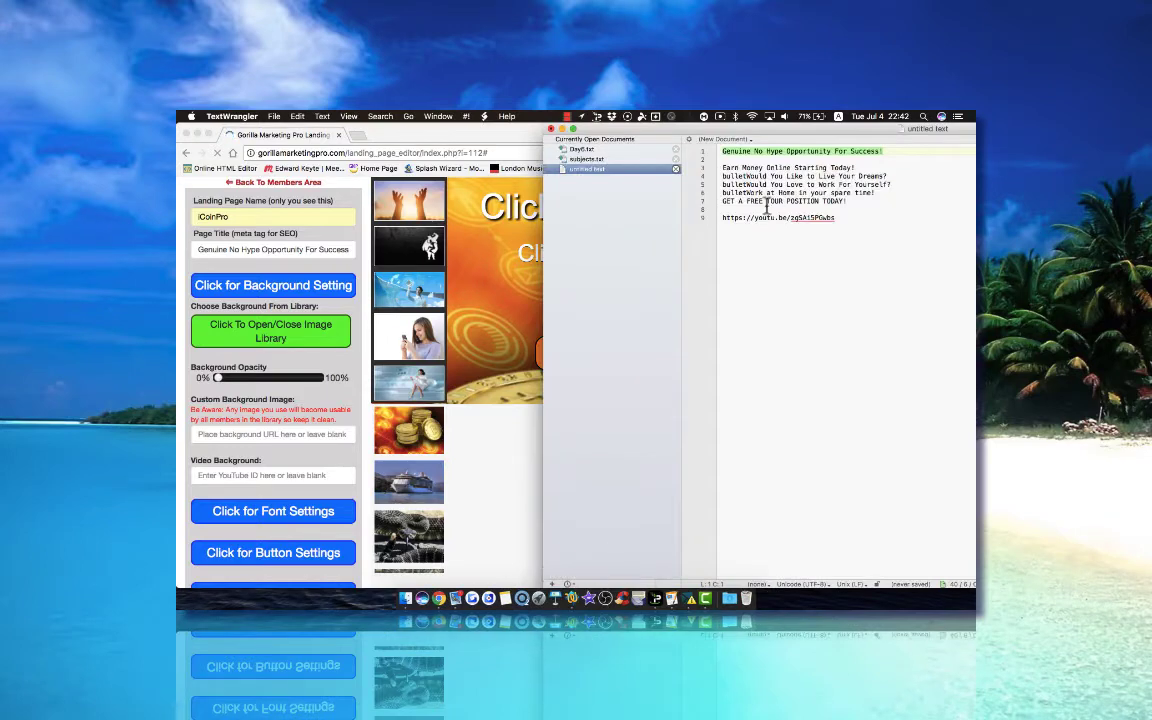
{"action": "left_click", "coordinate": [490, 200]}
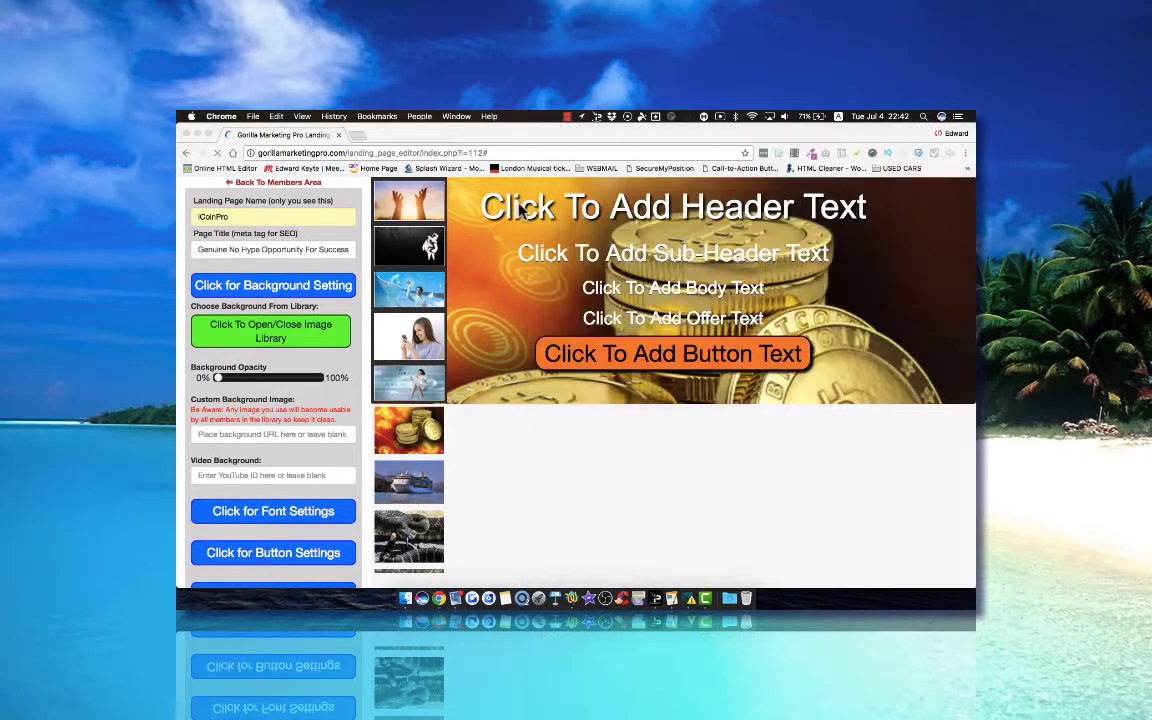
{"action": "left_click", "coordinate": [527, 210]}
{"action": "type", "text": "Genuine No Hype Opportunity For Success!"}
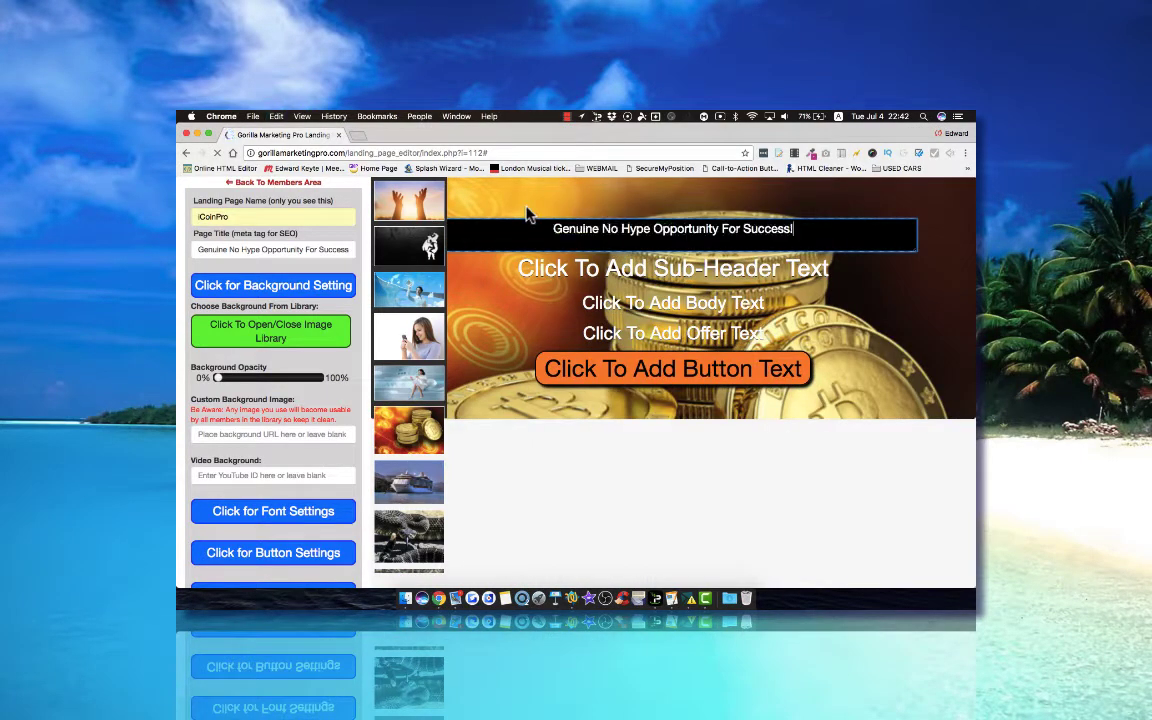
{"action": "left_click", "coordinate": [552, 265]}
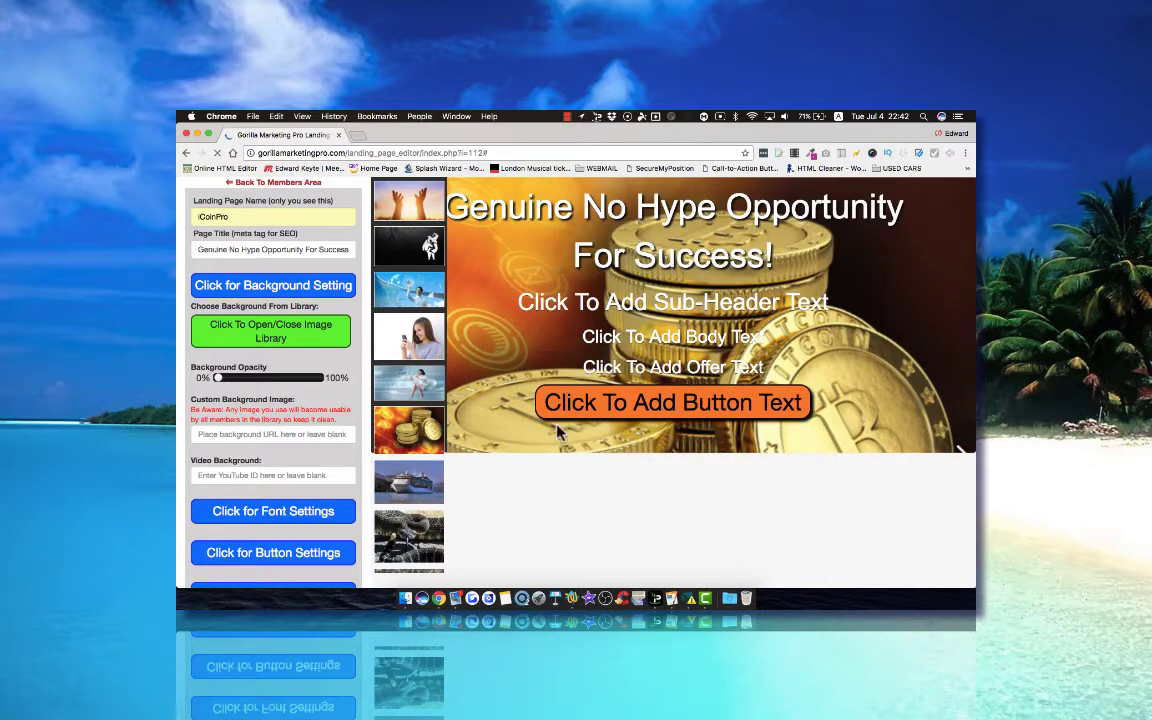
Step: Copy 'Earn Money Online Starting Today!' from the notes into the sub-header
{"action": "left_click", "coordinate": [571, 593]}
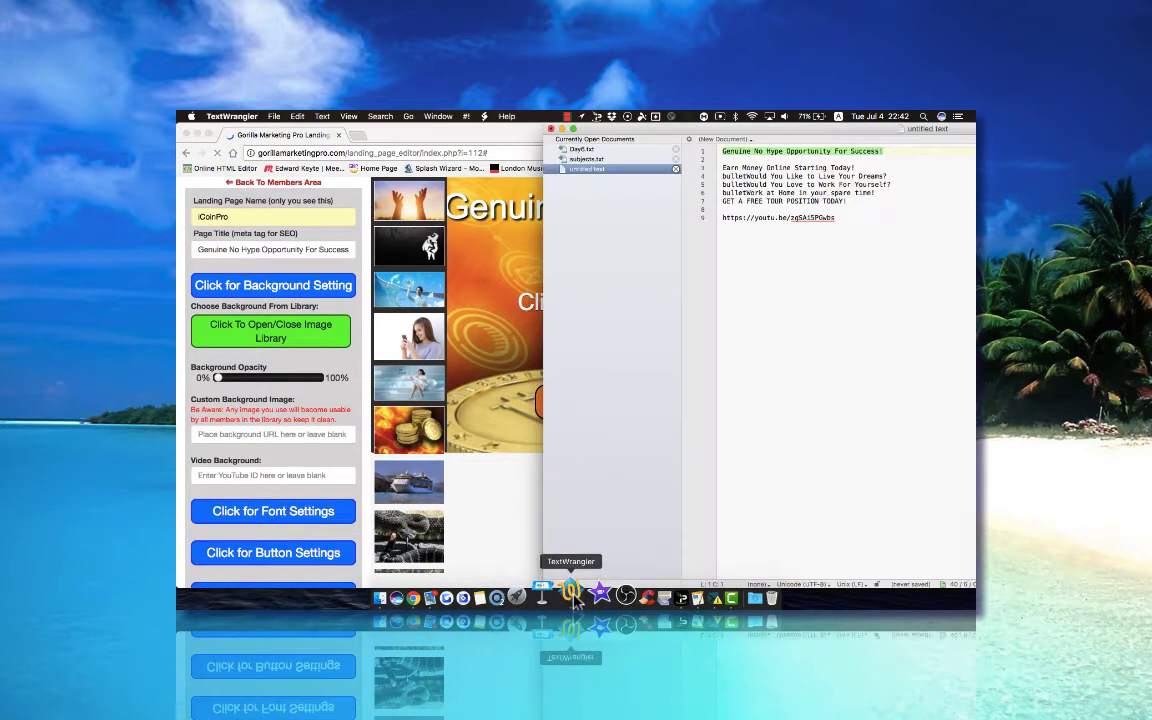
{"action": "left_click", "coordinate": [722, 167]}
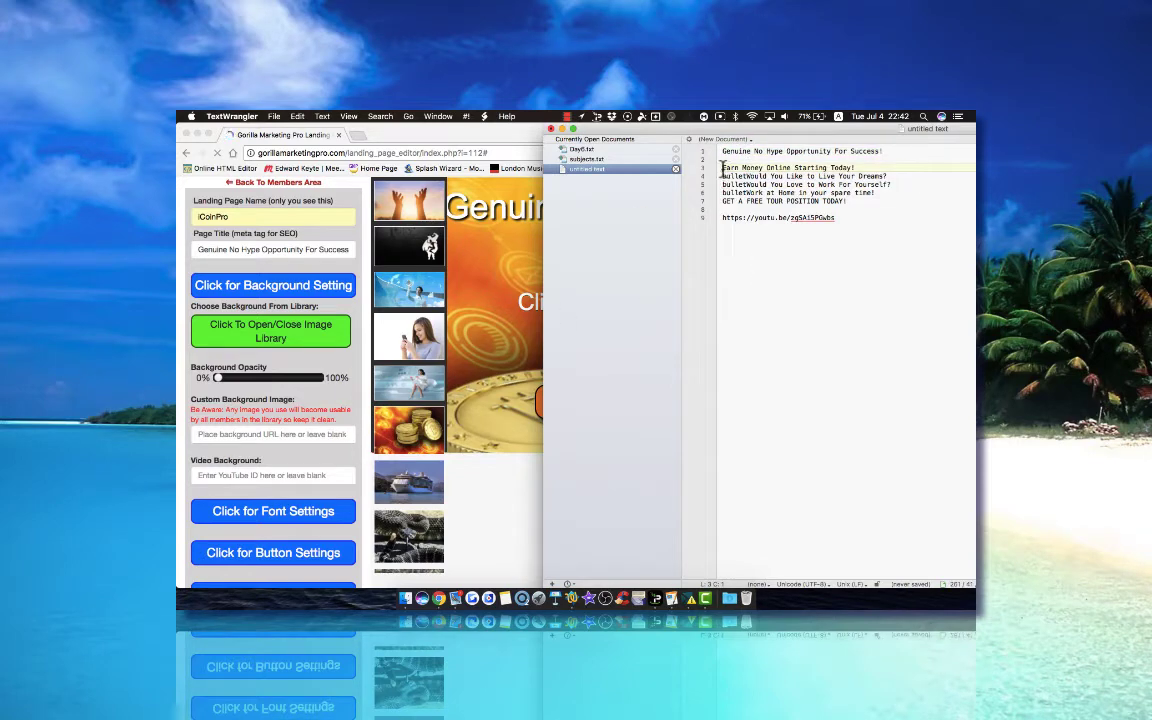
{"action": "left_click_drag", "start_coordinate": [722, 167], "coordinate": [857, 172]}
{"action": "key", "text": "super+c"}
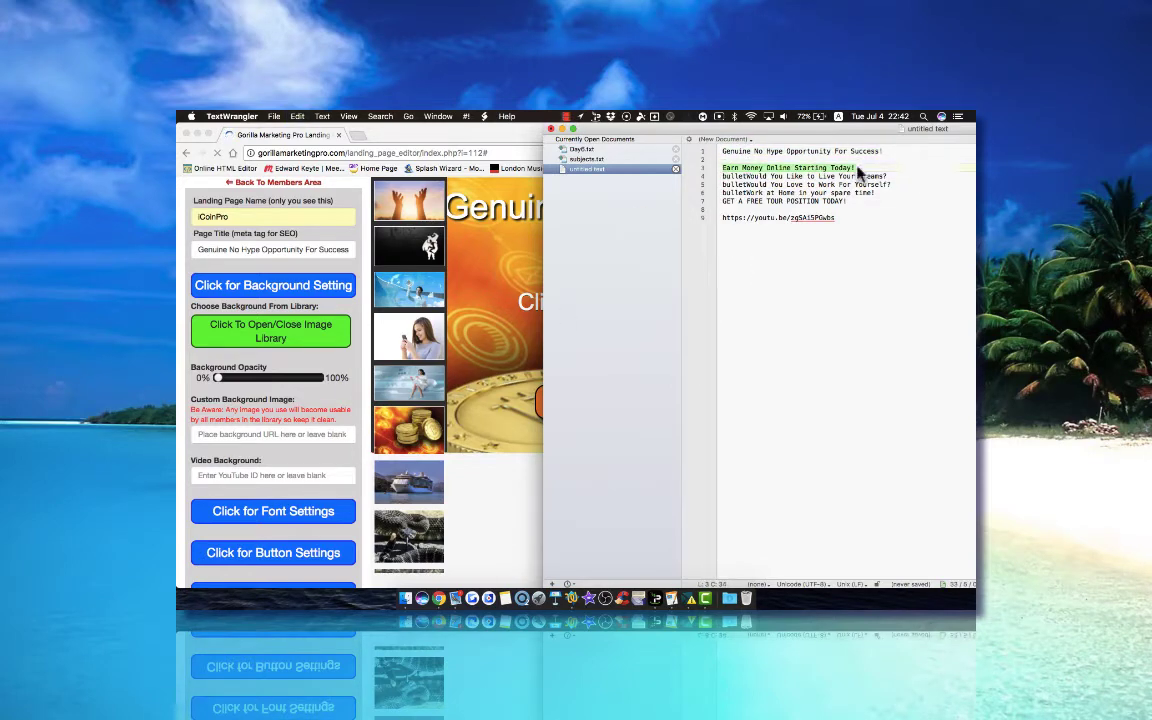
{"action": "left_click", "coordinate": [450, 250]}
{"action": "left_click", "coordinate": [525, 230]}
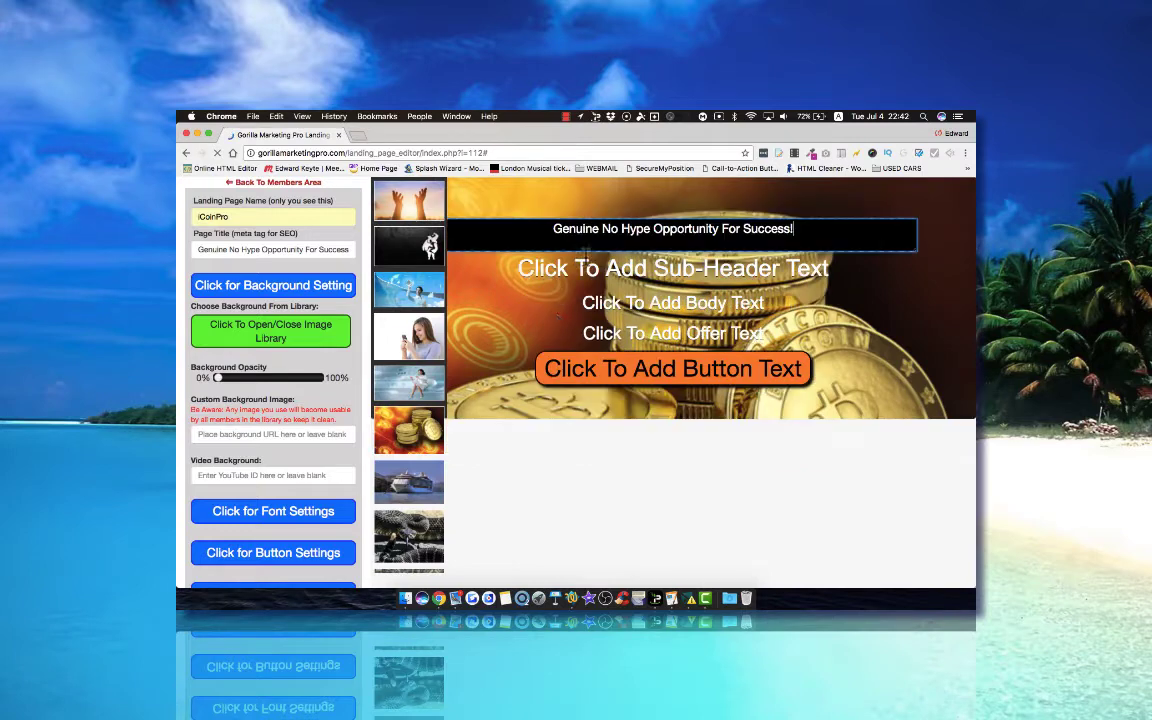
{"action": "left_click", "coordinate": [548, 300]}
{"action": "left_click", "coordinate": [590, 302]}
{"action": "key", "text": "super+a"}
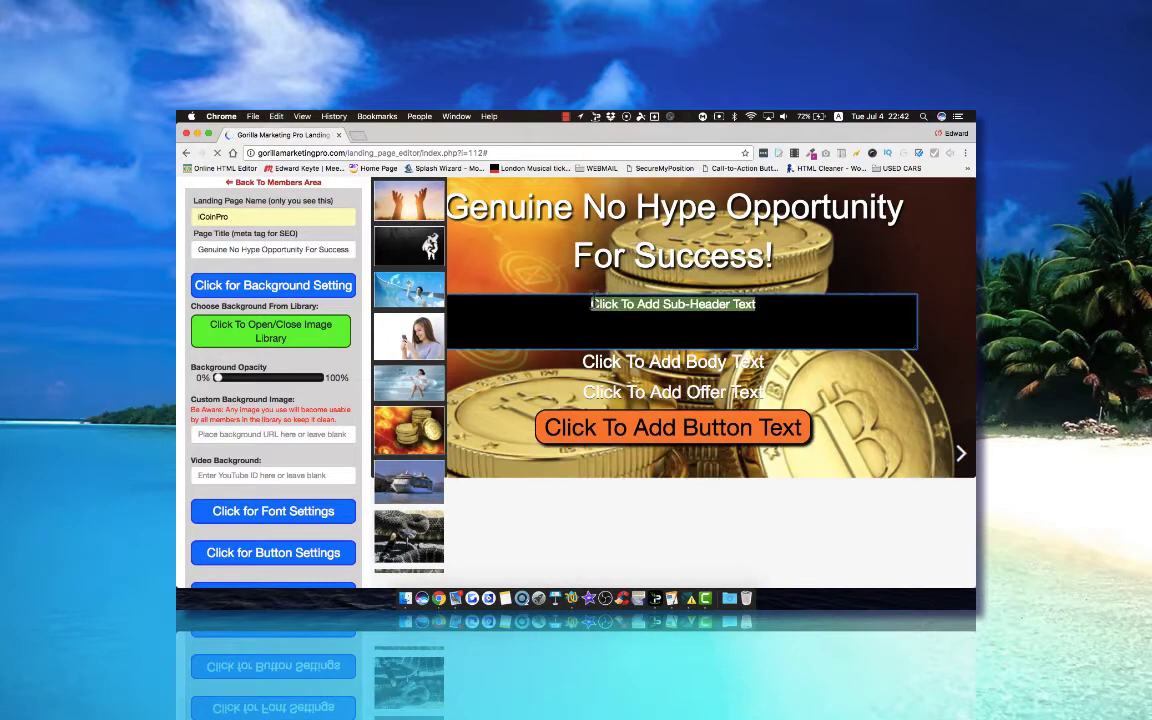
{"action": "key", "text": "super+v"}
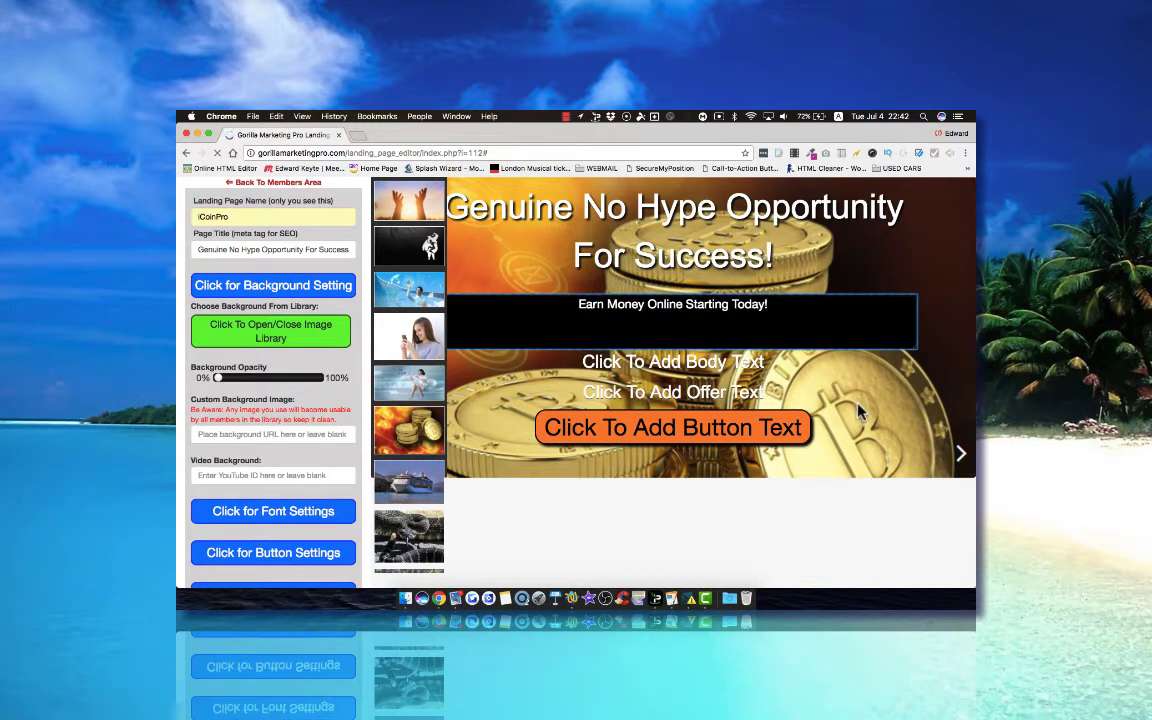
{"action": "left_click", "coordinate": [858, 410]}
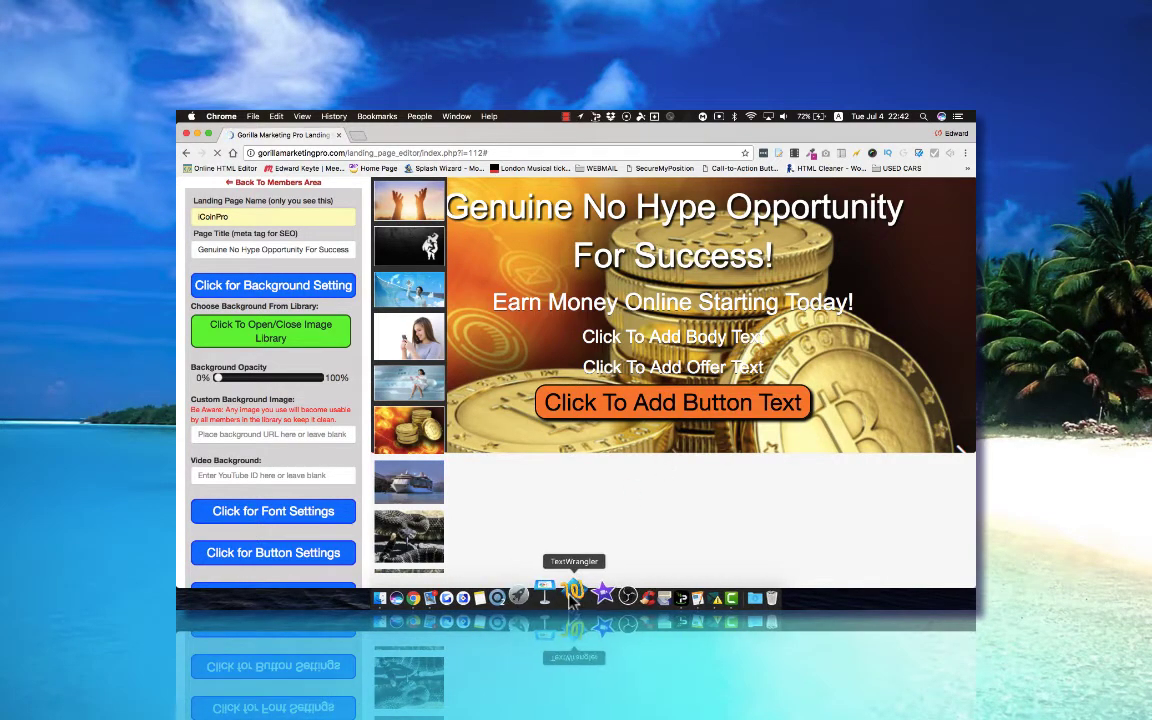
{"action": "left_click", "coordinate": [565, 117]}
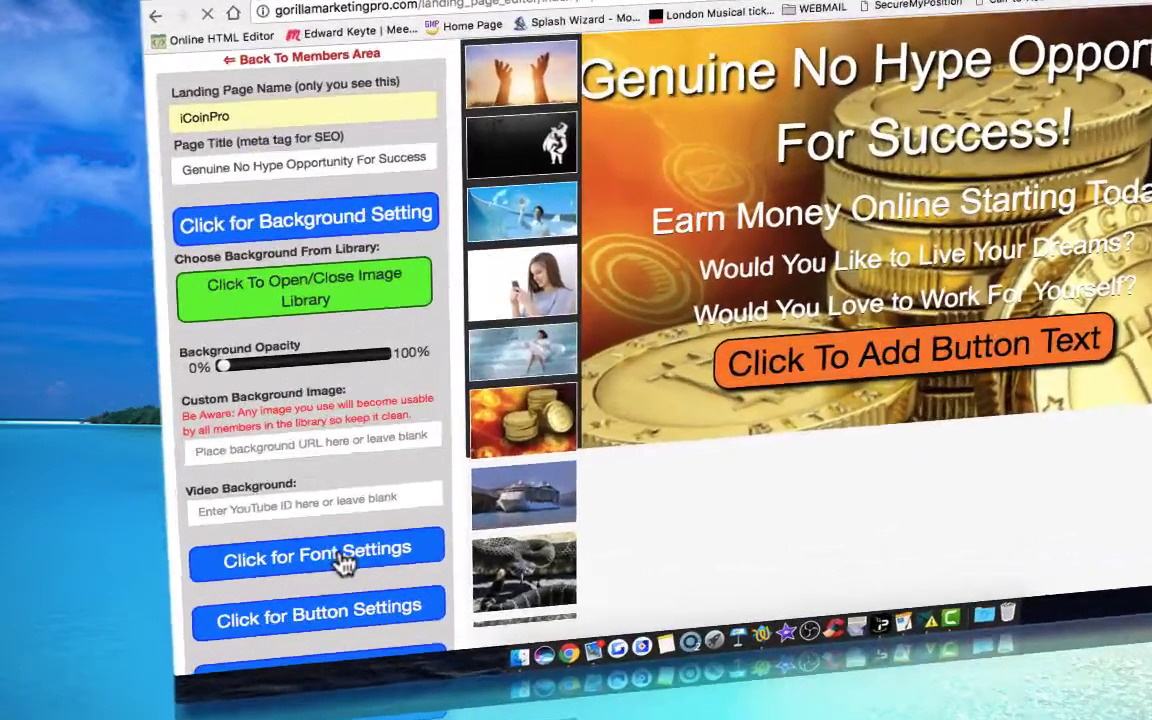
Step: Set all four text lines to the Bangers font
{"action": "left_click", "coordinate": [280, 511]}
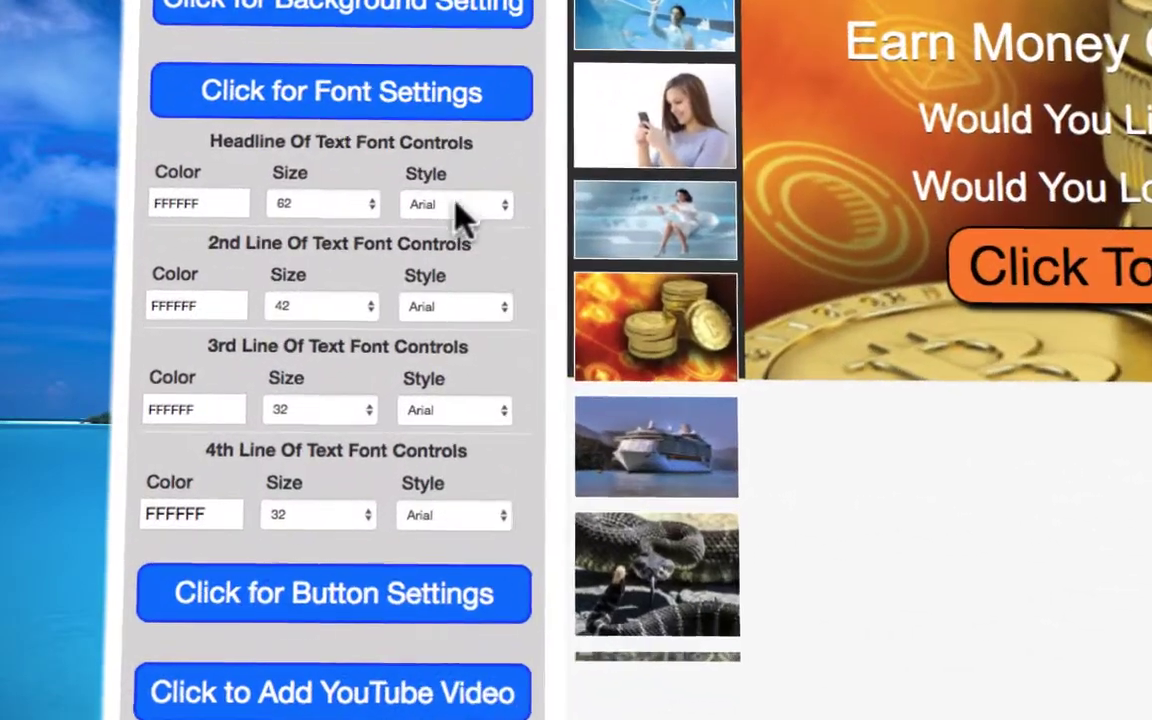
{"action": "left_click", "coordinate": [461, 205]}
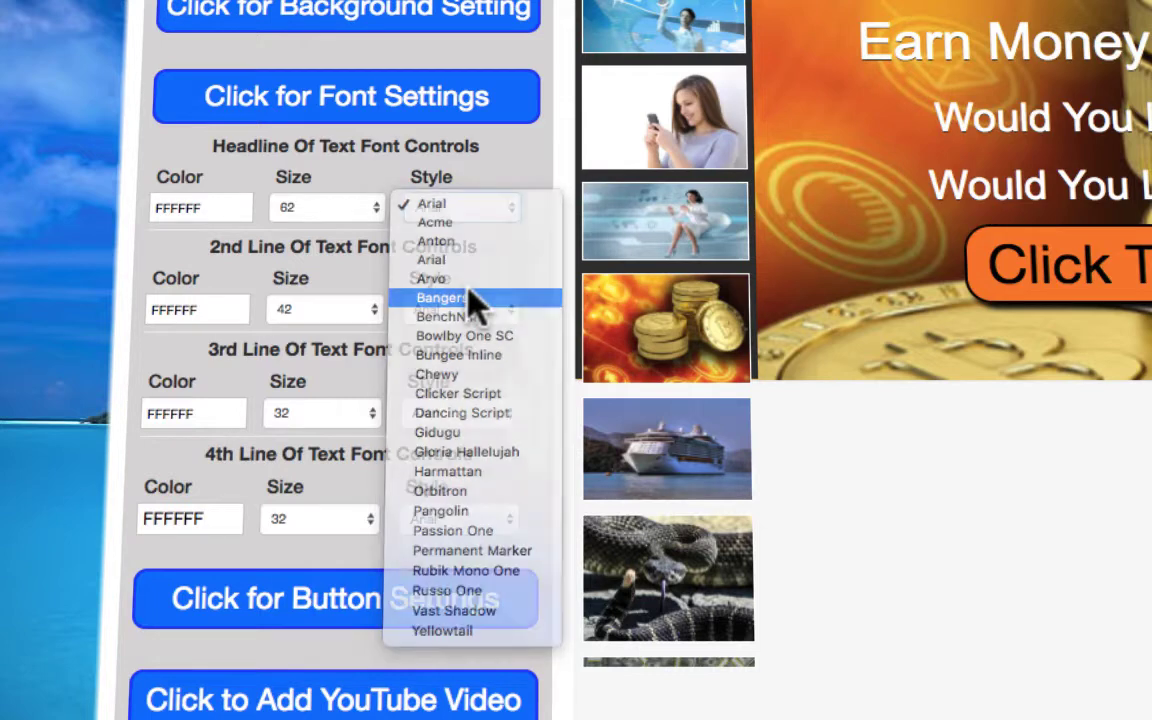
{"action": "left_click", "coordinate": [468, 292]}
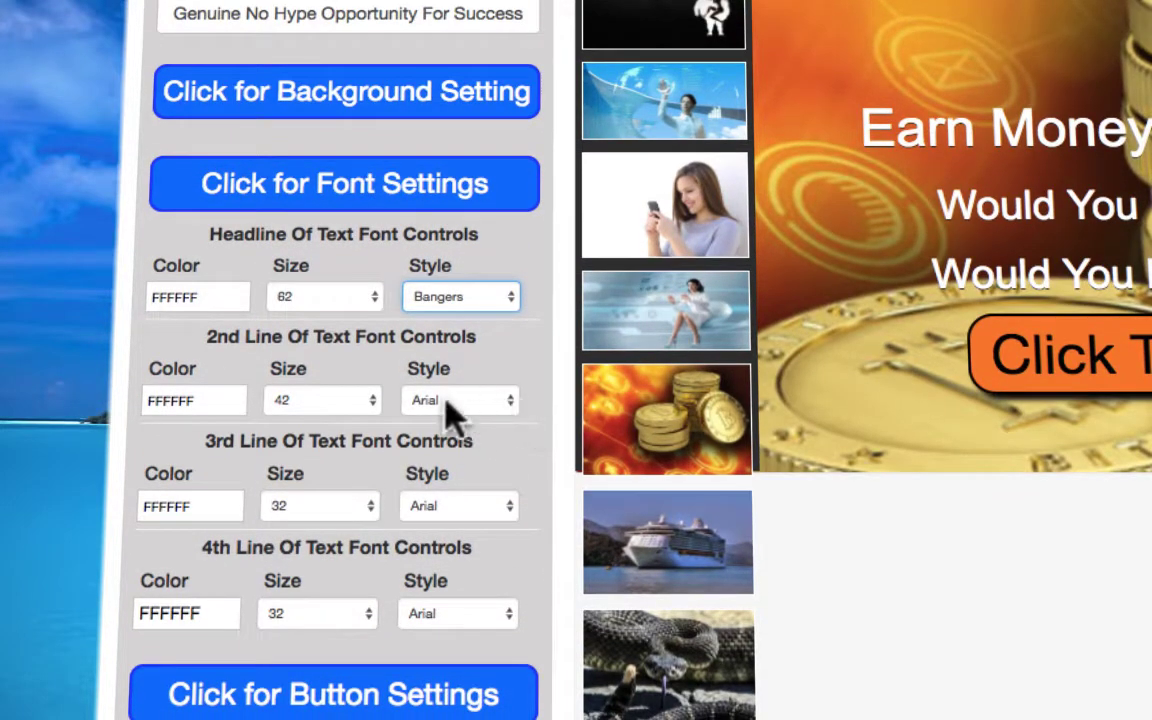
{"action": "left_click", "coordinate": [448, 400]}
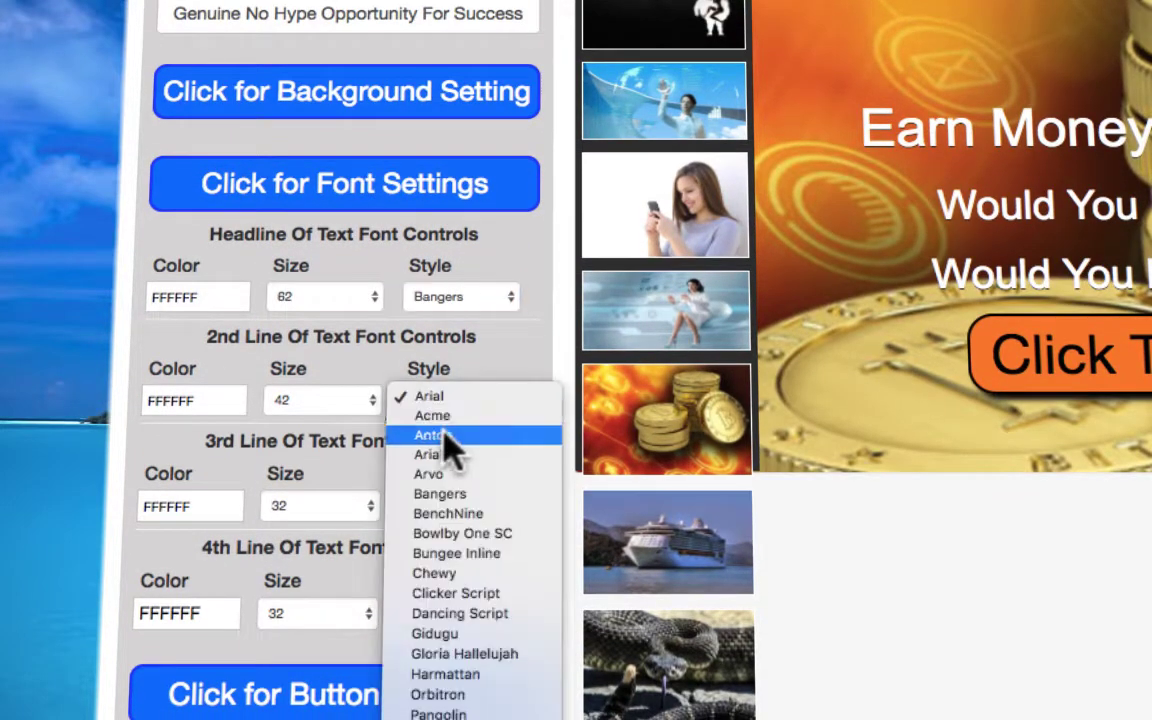
{"action": "left_click", "coordinate": [452, 498]}
{"action": "left_click", "coordinate": [448, 506]}
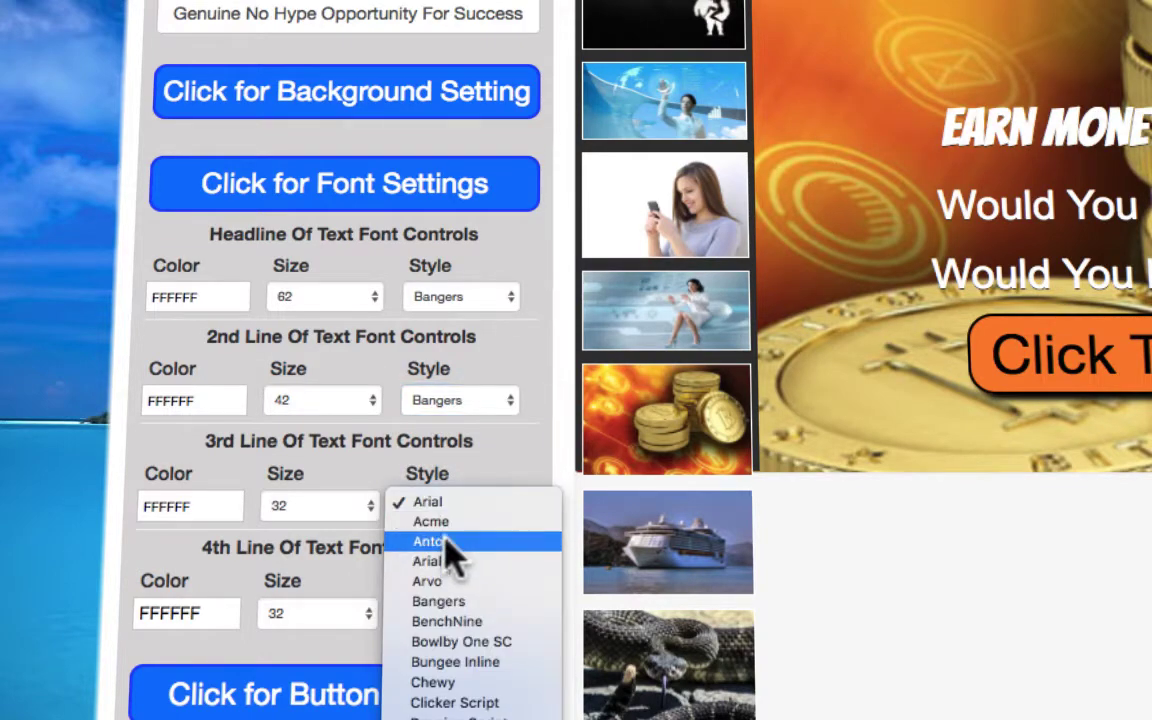
{"action": "left_click", "coordinate": [445, 603]}
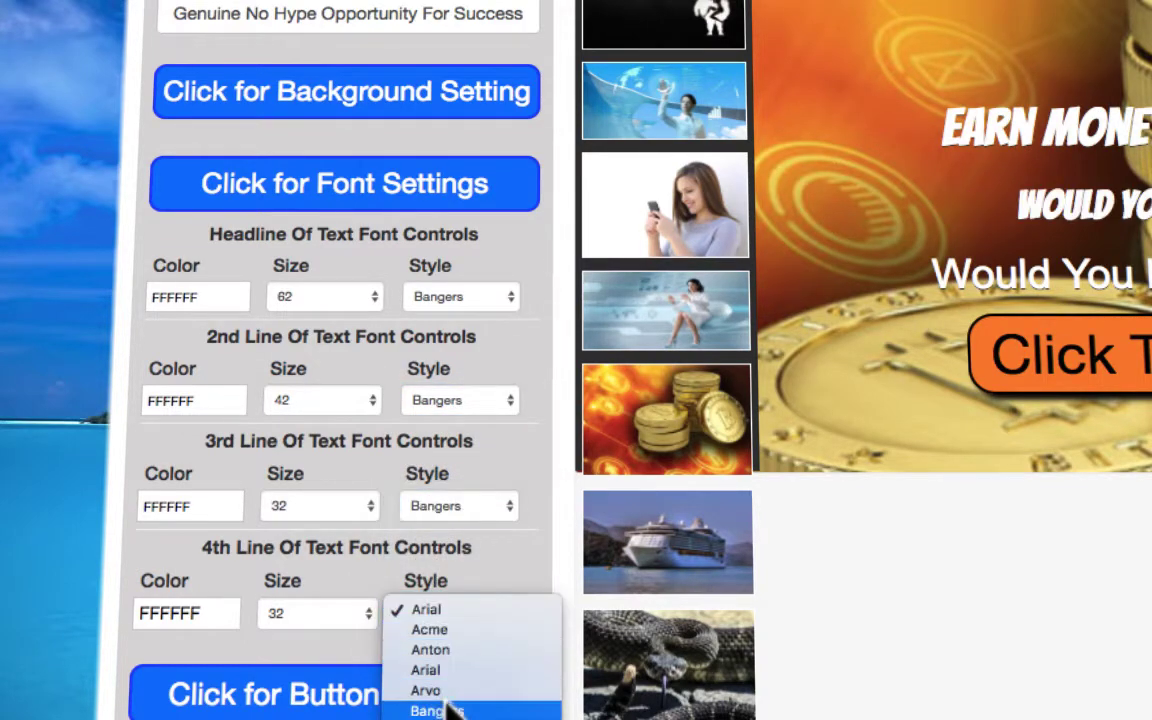
{"action": "left_click", "coordinate": [445, 710]}
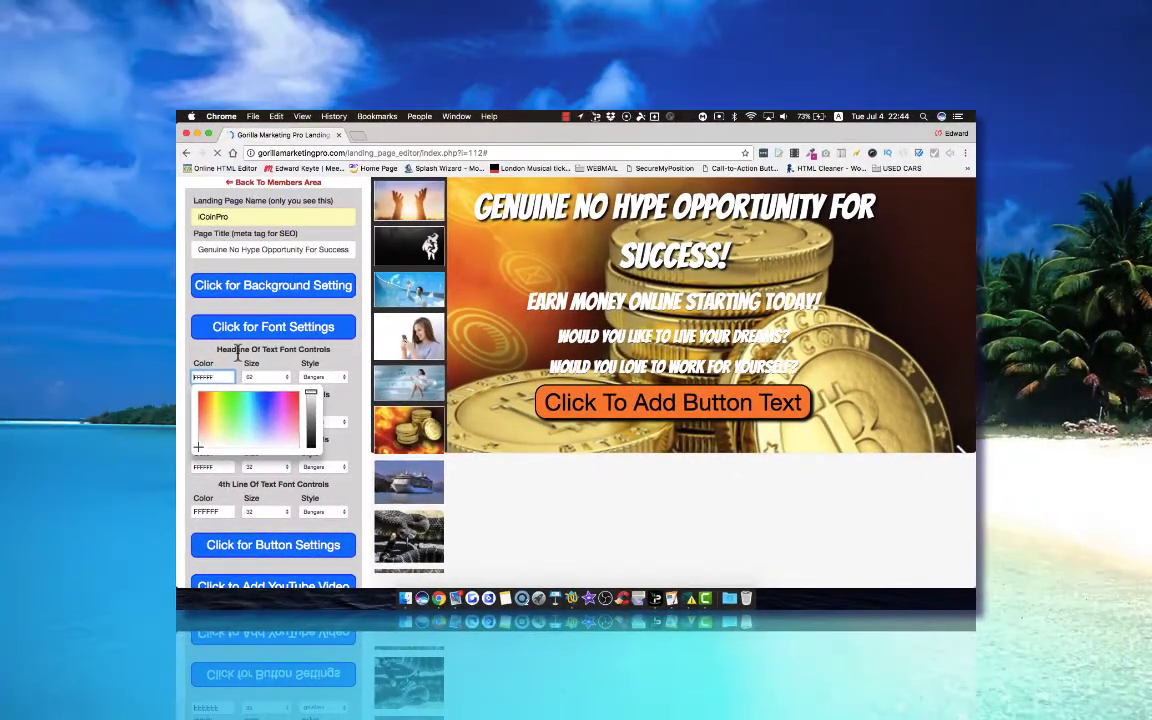
Step: Colour the headline yellow and the second line bright red
{"action": "left_click", "coordinate": [208, 400]}
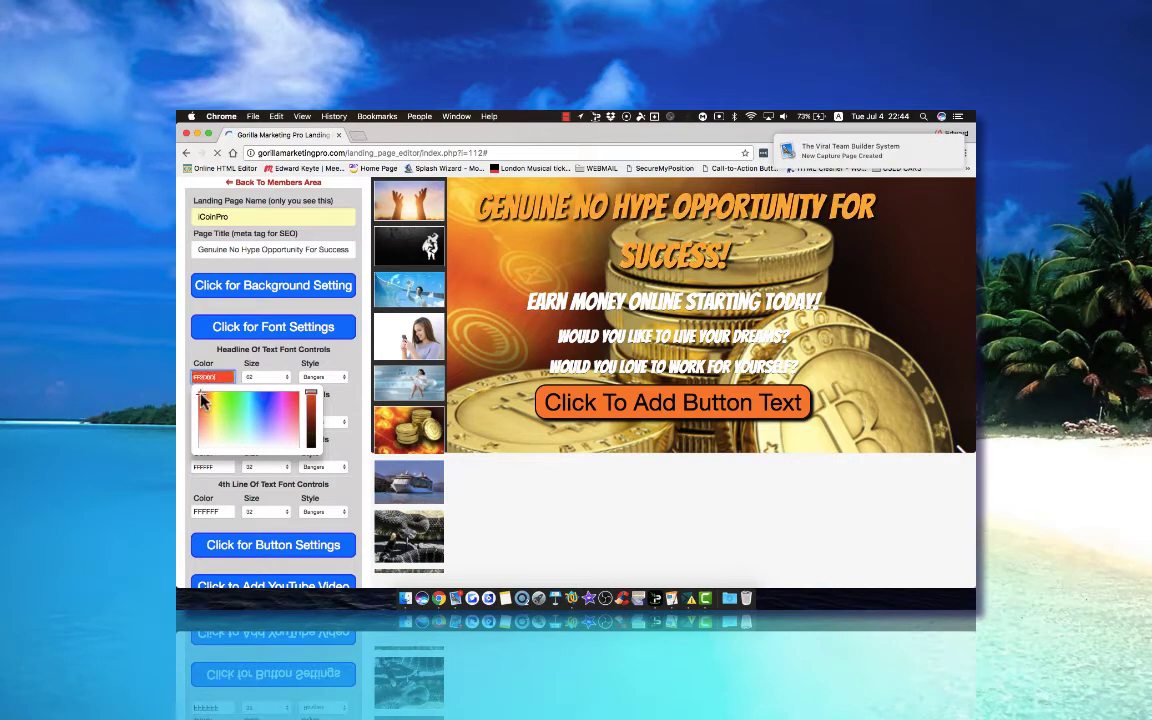
{"action": "left_click", "coordinate": [201, 400]}
{"action": "left_click_drag", "start_coordinate": [203, 400], "coordinate": [217, 402]}
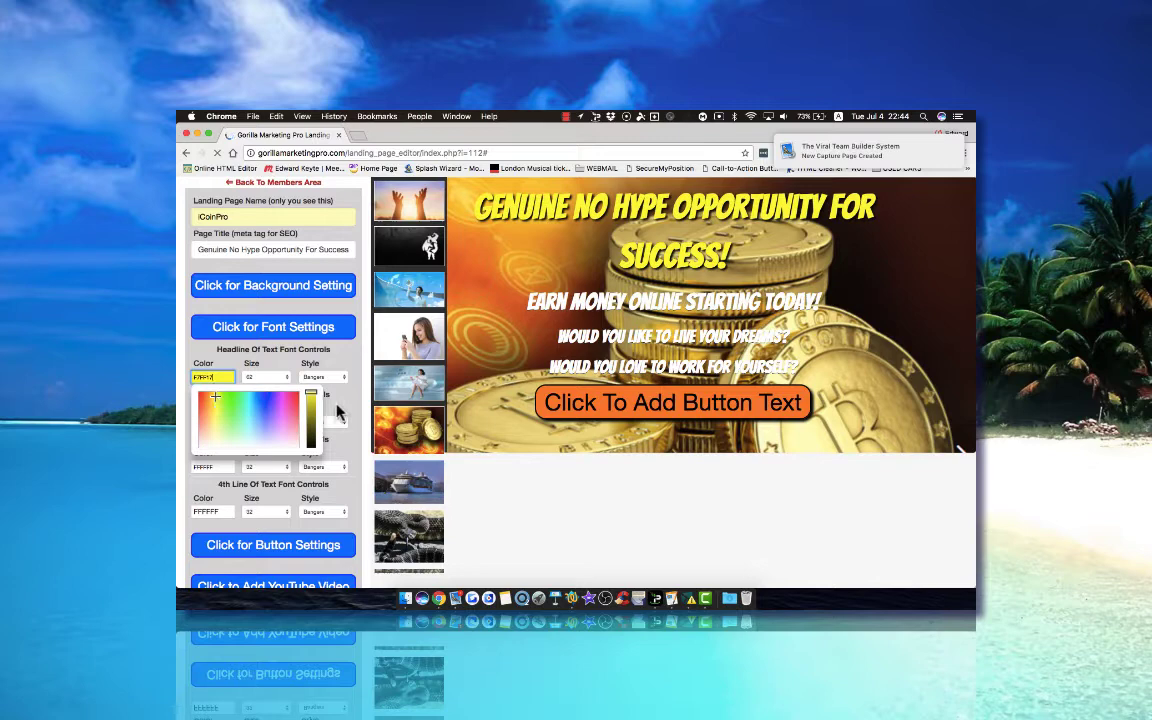
{"action": "left_click", "coordinate": [338, 412]}
{"action": "left_click", "coordinate": [212, 421]}
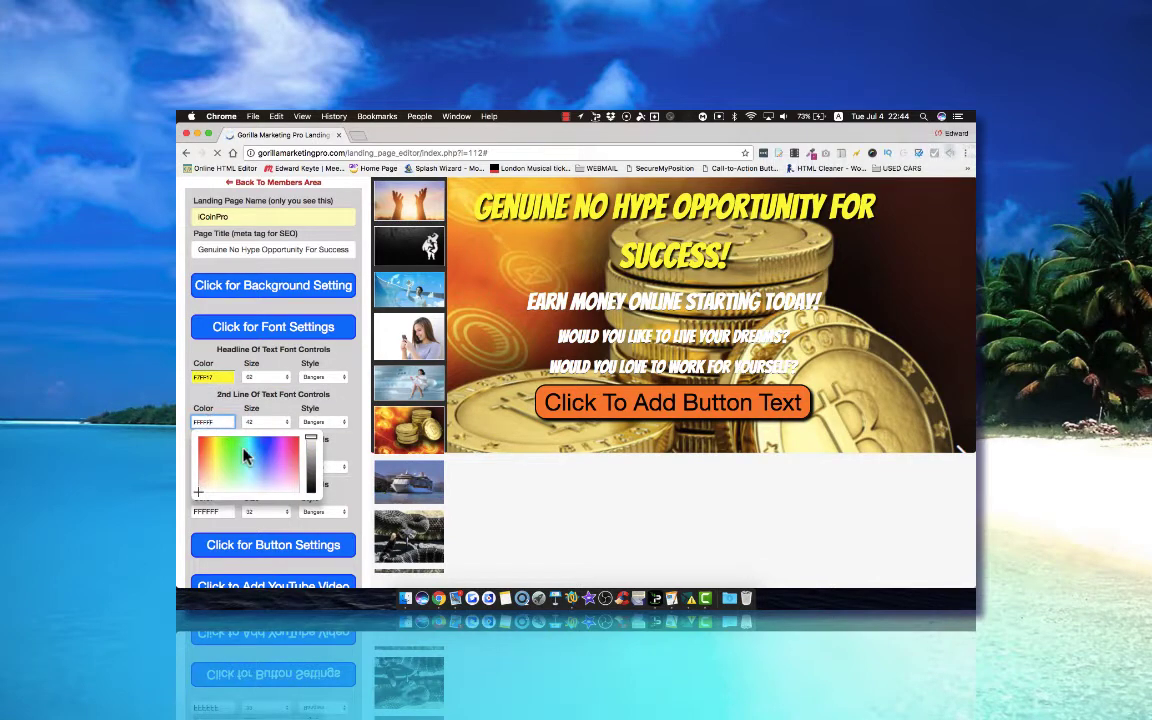
{"action": "left_click", "coordinate": [199, 462]}
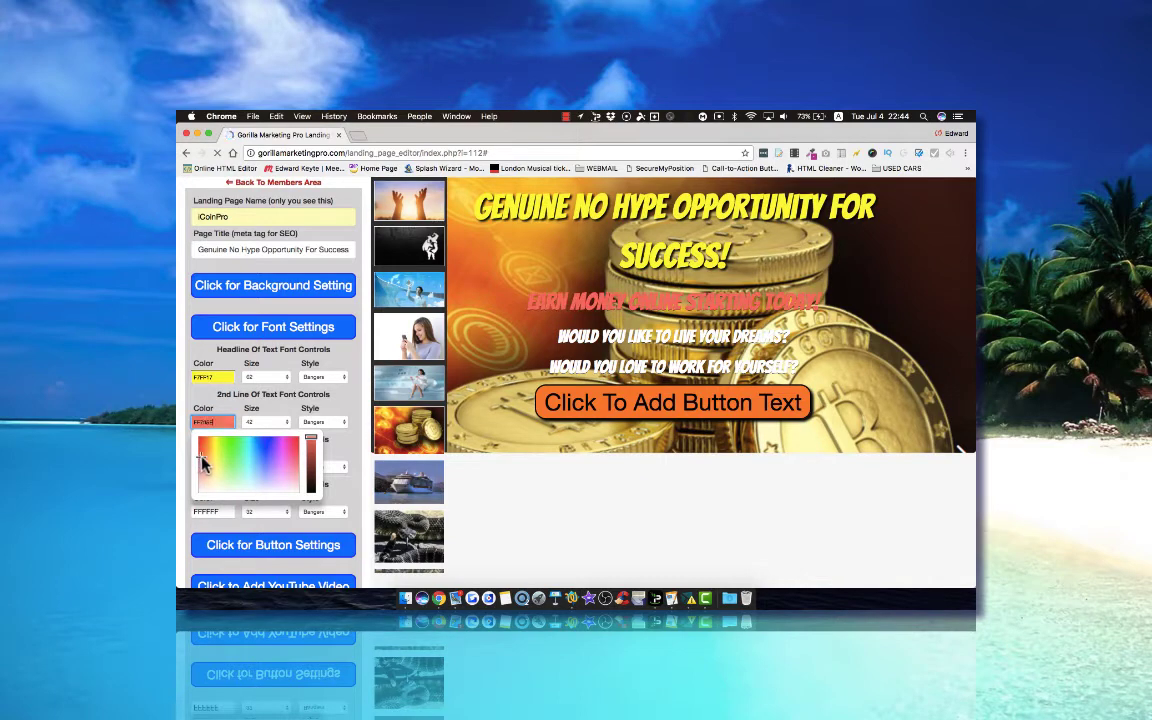
{"action": "left_click", "coordinate": [201, 452]}
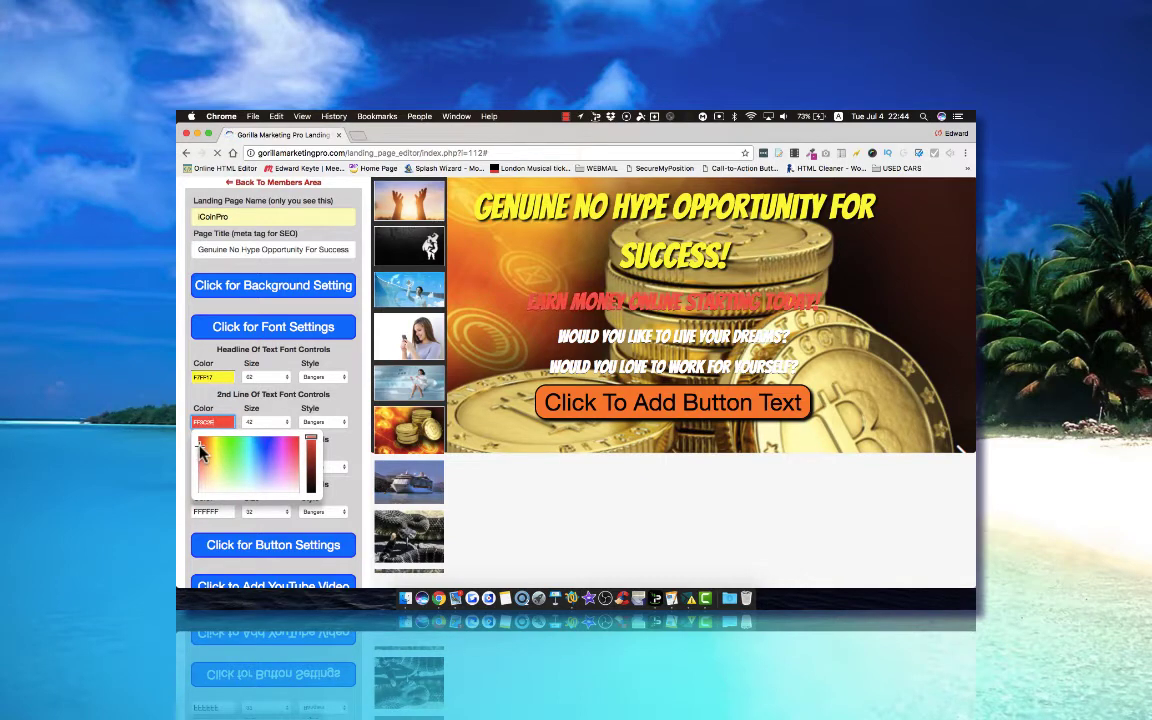
{"action": "left_click", "coordinate": [199, 441]}
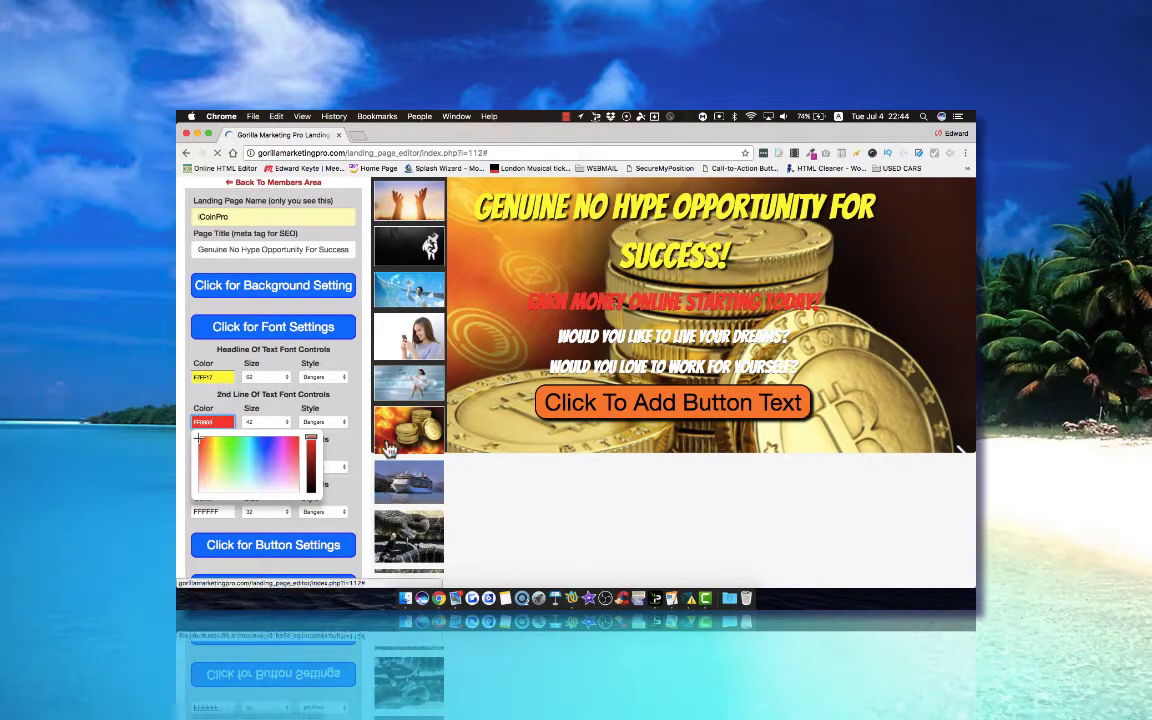
{"action": "left_click", "coordinate": [350, 457]}
Step: Make the third line olive green and close the colour picker
{"action": "left_click", "coordinate": [212, 467]}
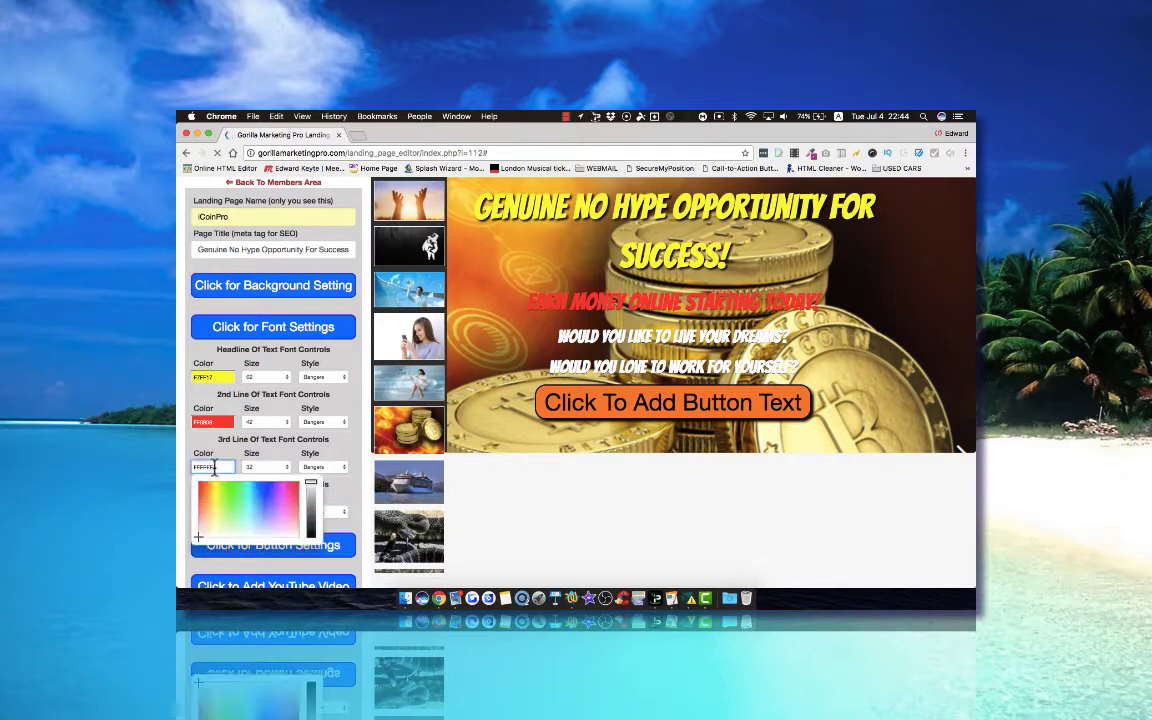
{"action": "left_click", "coordinate": [216, 497]}
{"action": "mouse_move", "coordinate": [216, 500]}
{"action": "left_mouse_down"}
{"action": "mouse_move", "coordinate": [230, 498]}
{"action": "mouse_move", "coordinate": [216, 521]}
{"action": "mouse_move", "coordinate": [219, 503]}
{"action": "left_mouse_up"}
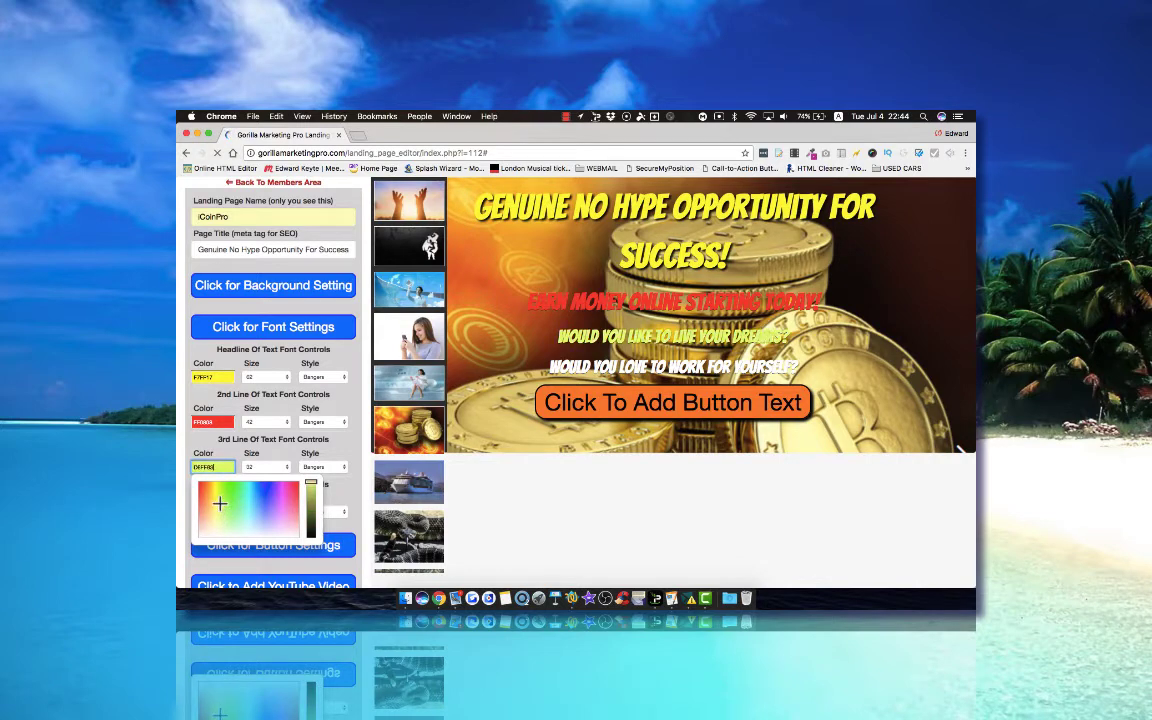
{"action": "left_click", "coordinate": [312, 506]}
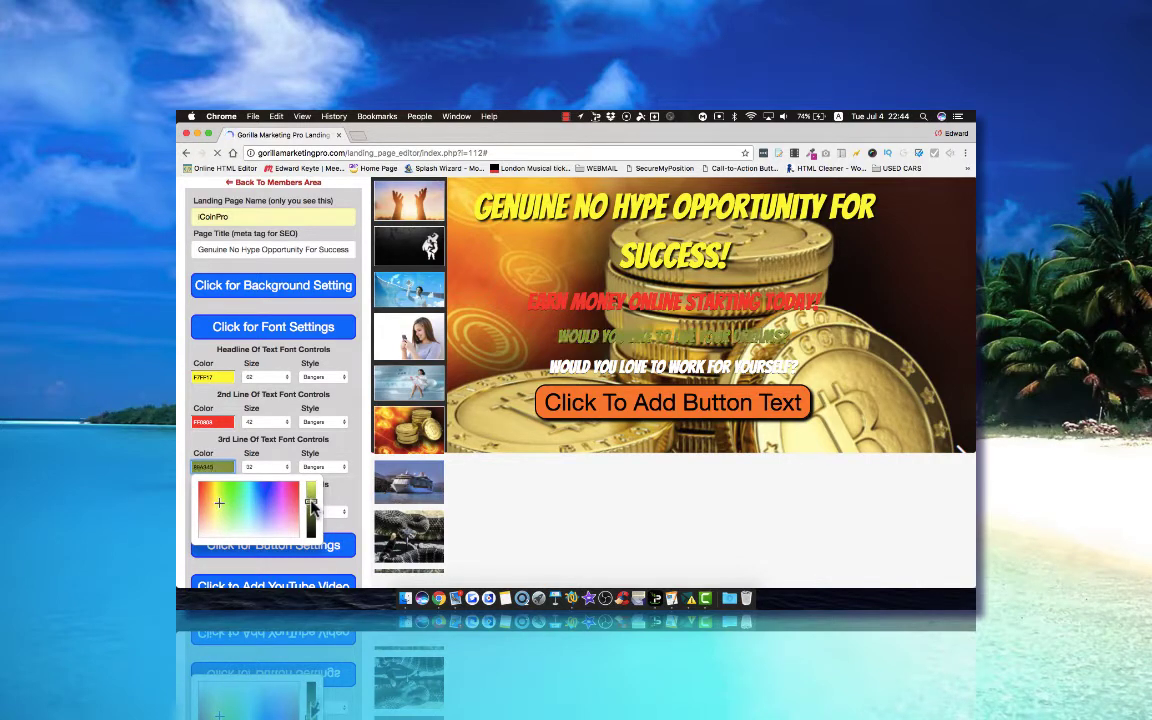
{"action": "mouse_move", "coordinate": [313, 511]}
{"action": "left_mouse_down"}
{"action": "mouse_move", "coordinate": [313, 530]}
{"action": "mouse_move", "coordinate": [314, 490]}
{"action": "left_mouse_up"}
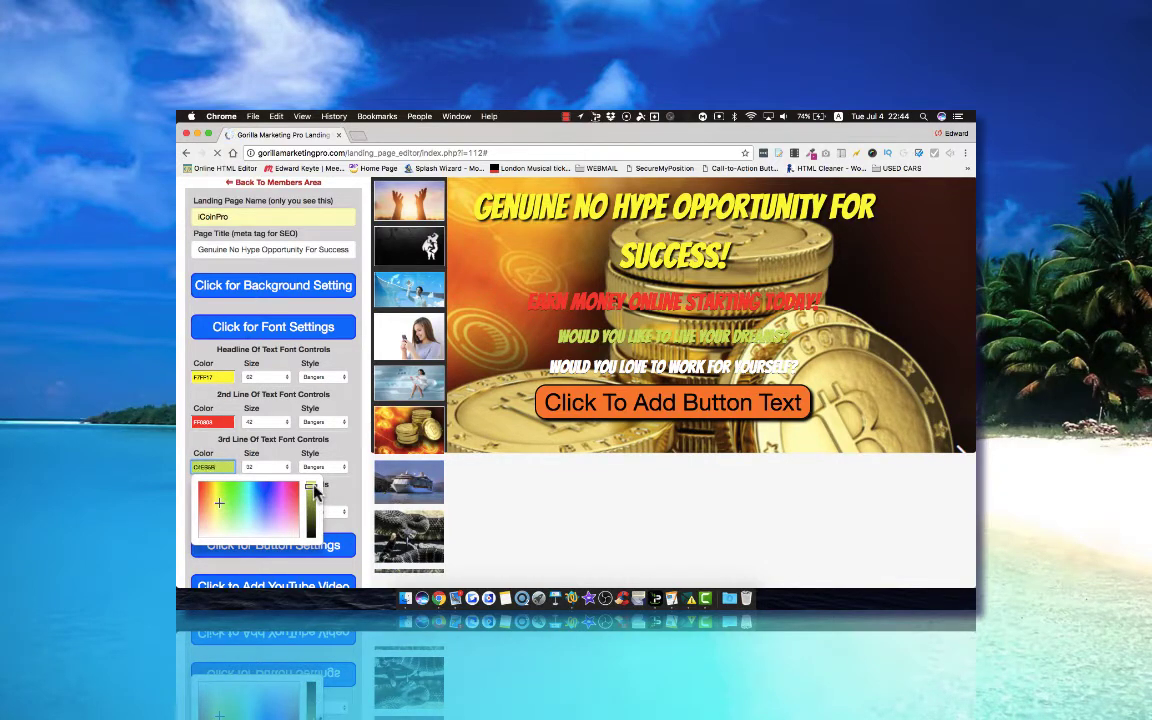
{"action": "left_click", "coordinate": [521, 437]}
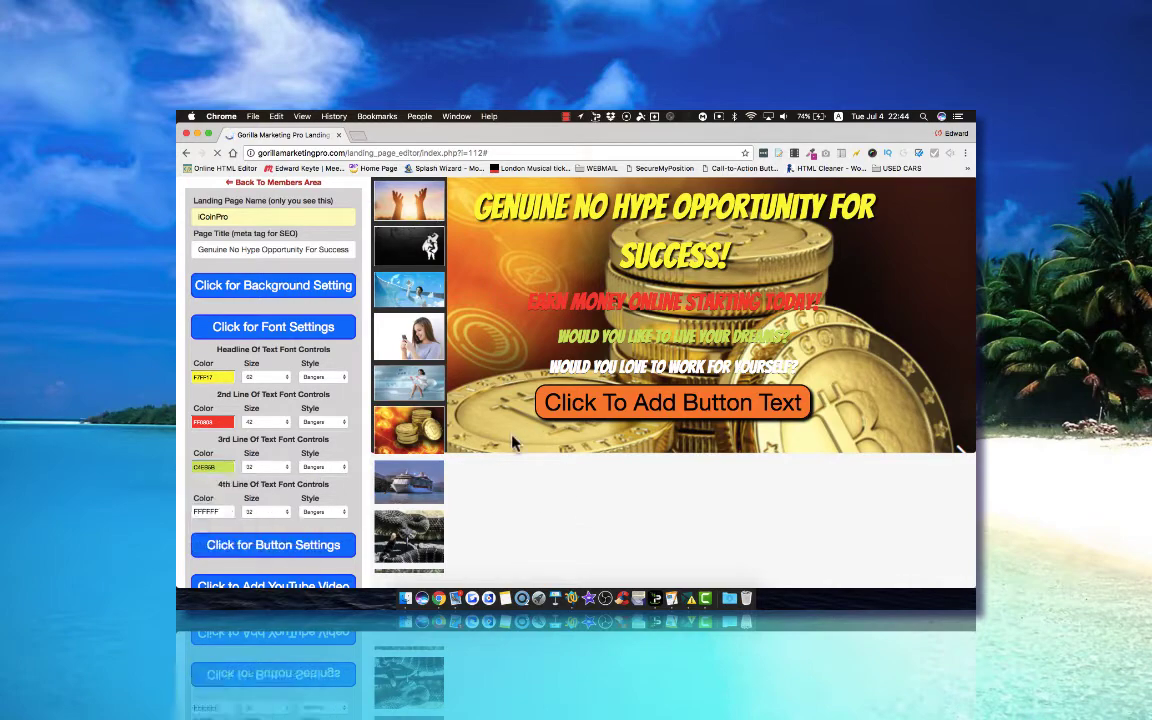
Step: Replace the orange button with the dark red 'Get Started Today' graphic 29.png
{"action": "scroll", "coordinate": [288, 482], "scroll_direction": "down", "scroll_amount": 3}
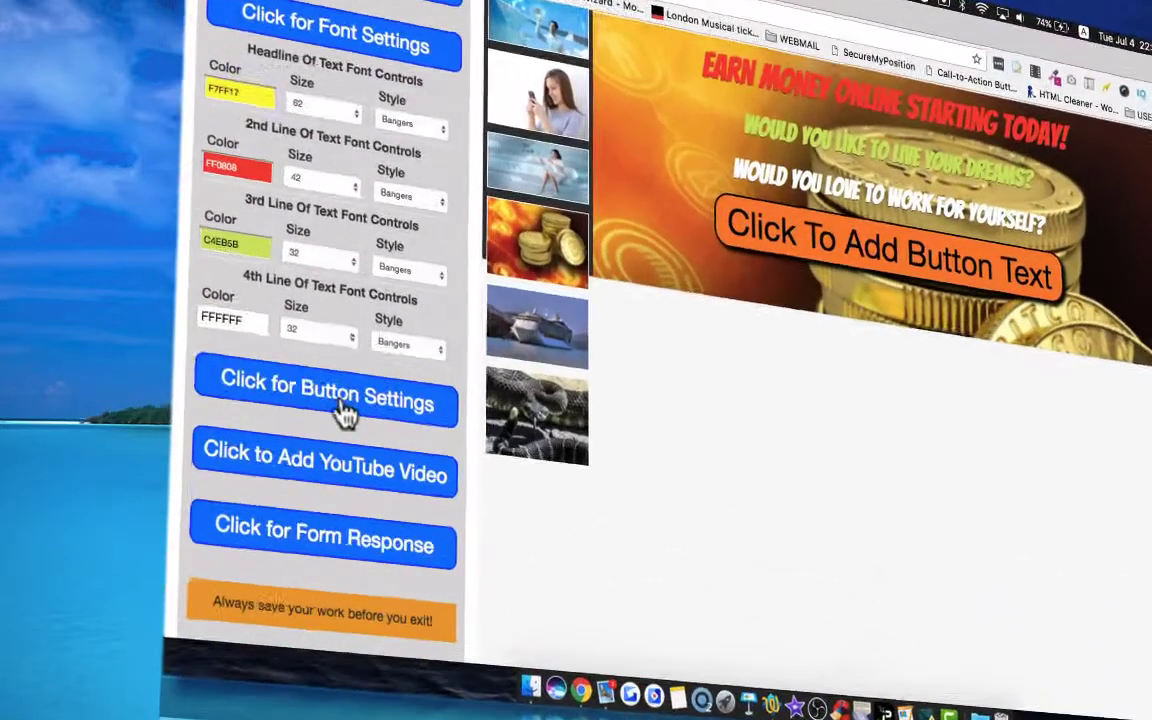
{"action": "left_click", "coordinate": [280, 455]}
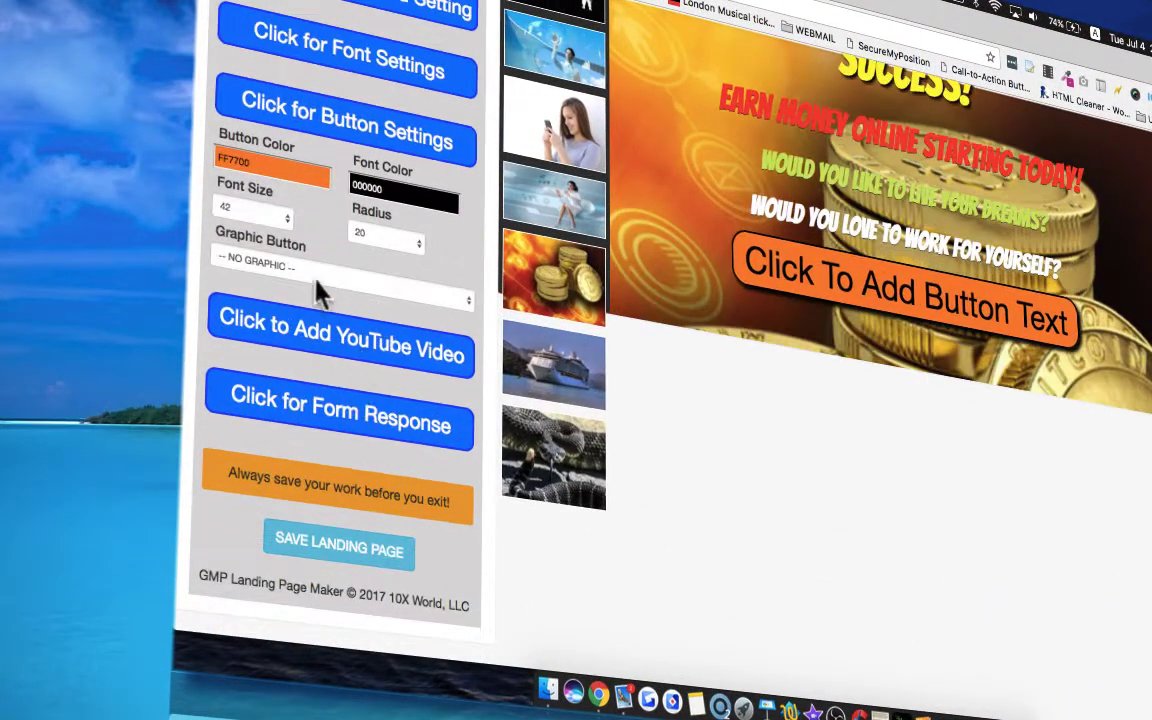
{"action": "scroll", "coordinate": [760, 405], "scroll_direction": "up", "scroll_amount": 3}
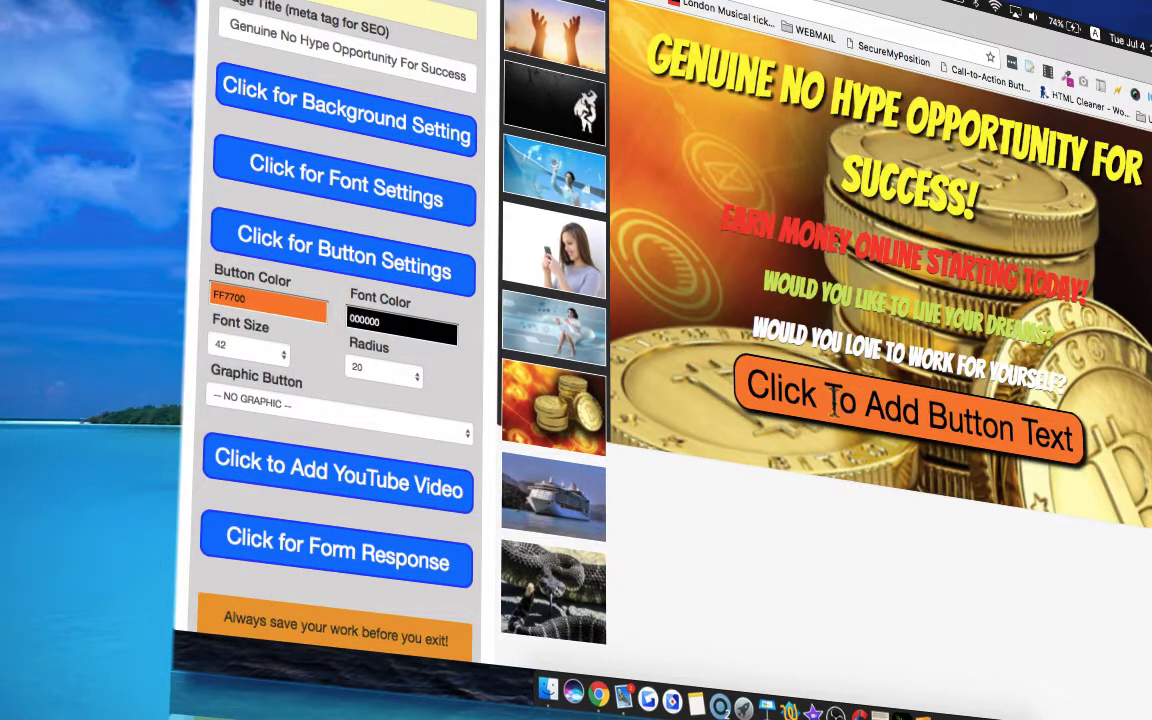
{"action": "left_click", "coordinate": [930, 422]}
{"action": "left_click", "coordinate": [876, 515]}
{"action": "left_click", "coordinate": [279, 398]}
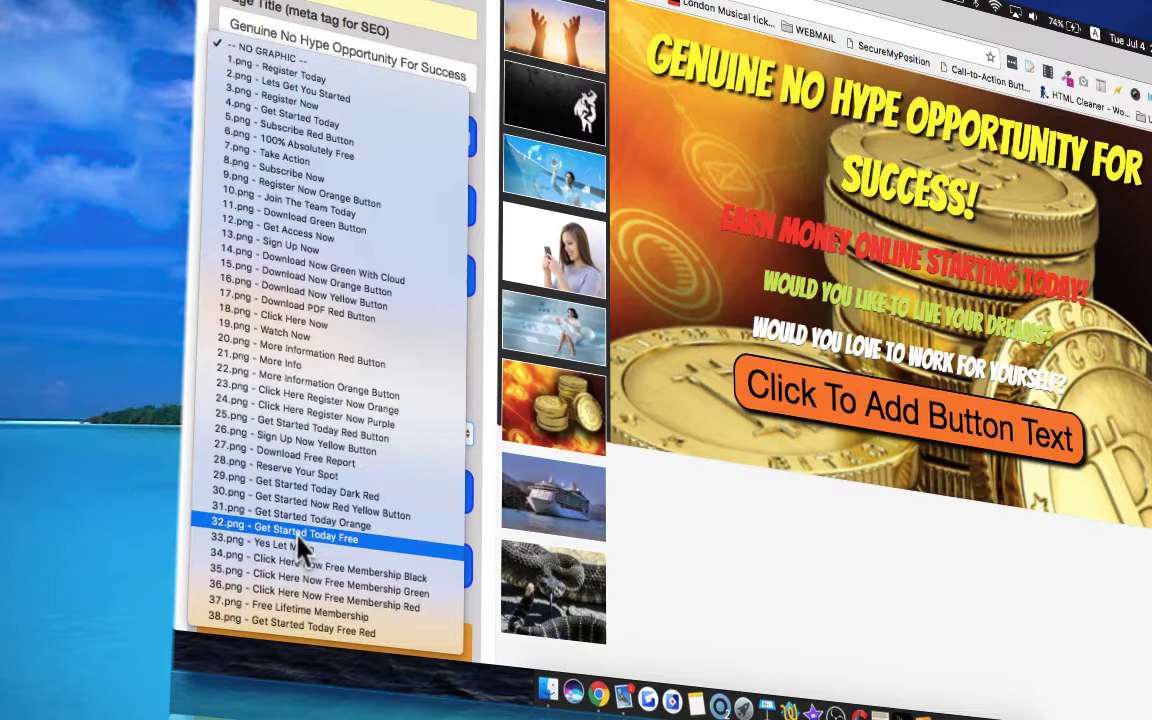
{"action": "left_click", "coordinate": [360, 140]}
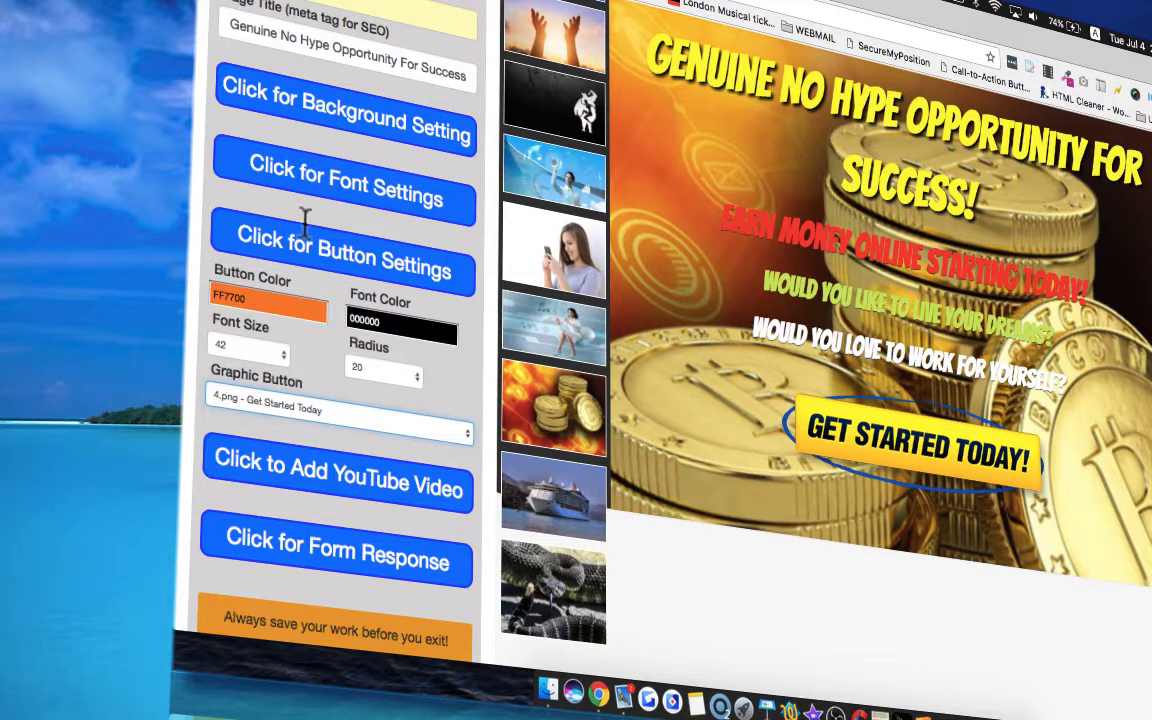
{"action": "left_click", "coordinate": [300, 418]}
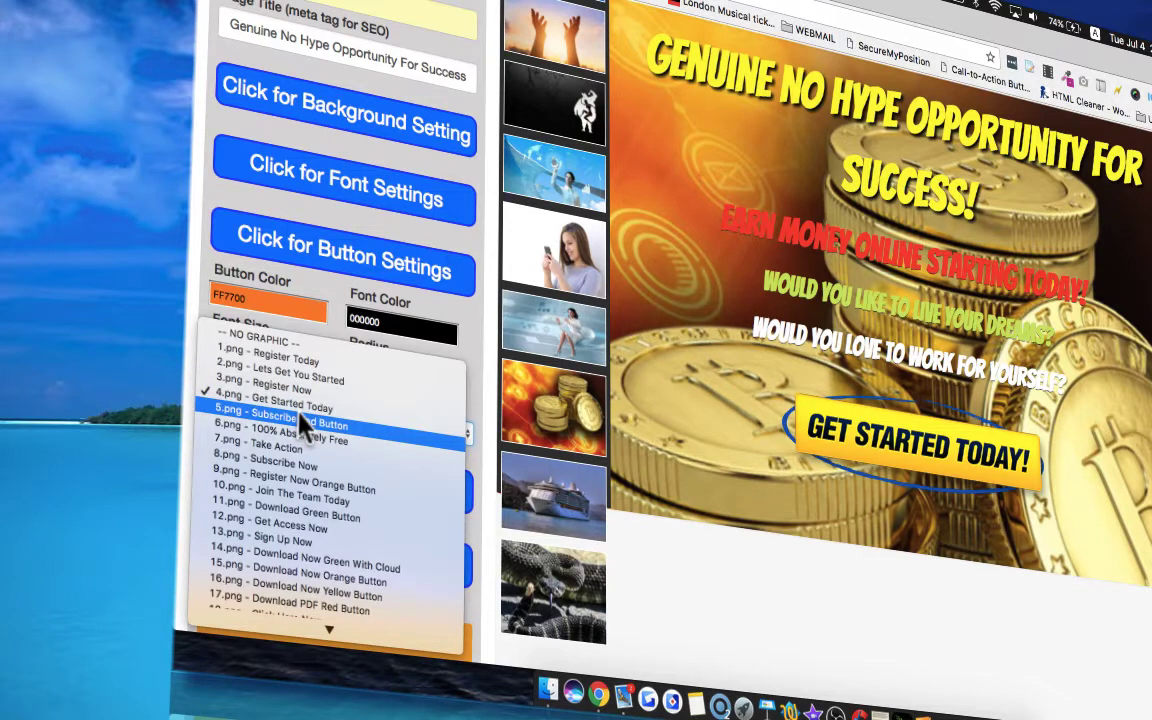
{"action": "left_click", "coordinate": [347, 459]}
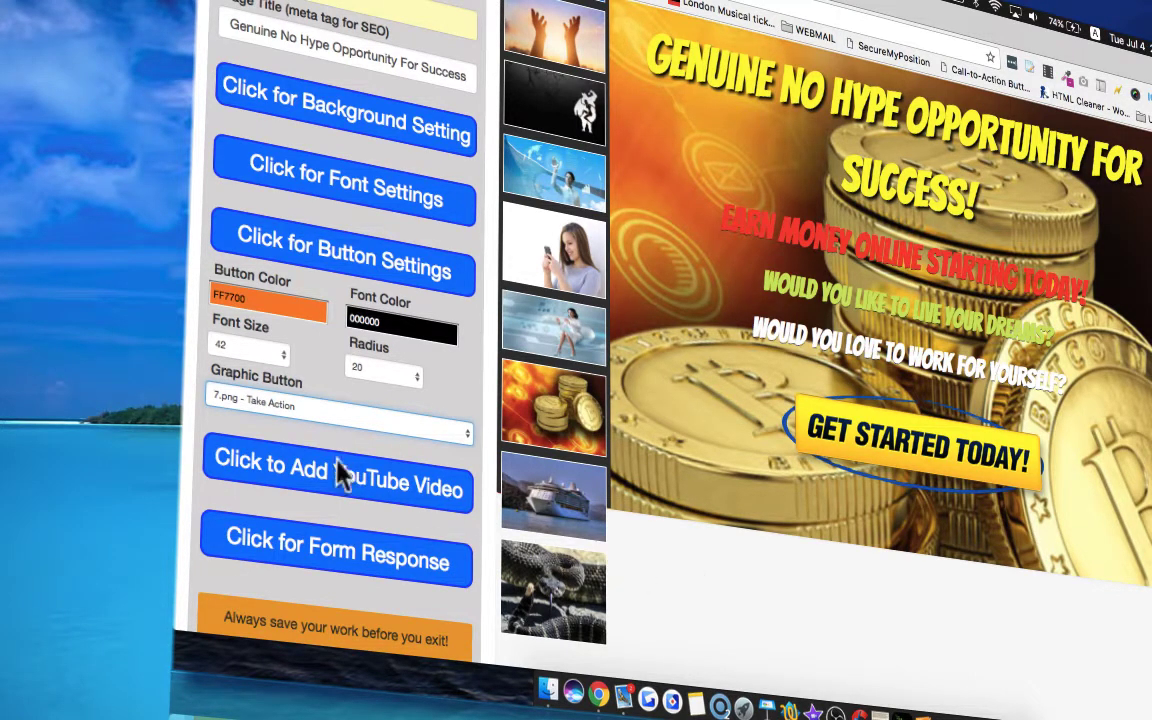
{"action": "left_click", "coordinate": [270, 400]}
{"action": "scroll", "coordinate": [270, 411], "scroll_direction": "down", "scroll_amount": 2}
{"action": "left_click", "coordinate": [325, 429]}
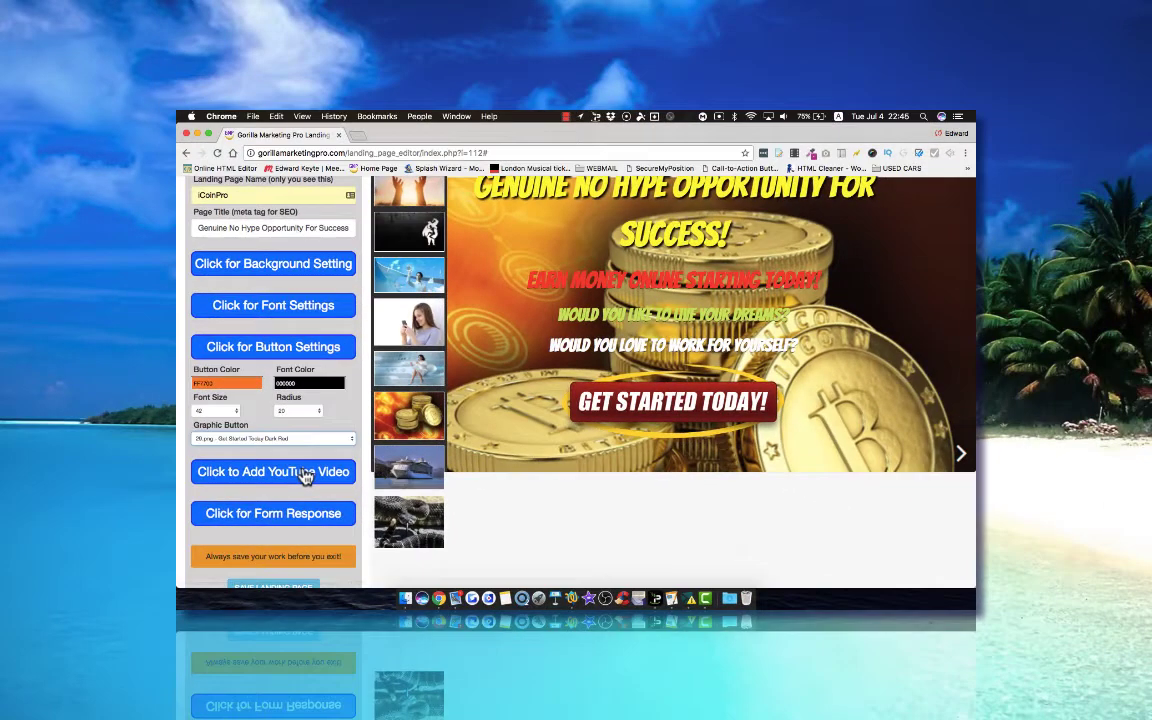
{"action": "scroll", "coordinate": [305, 476], "scroll_direction": "down", "scroll_amount": 2}
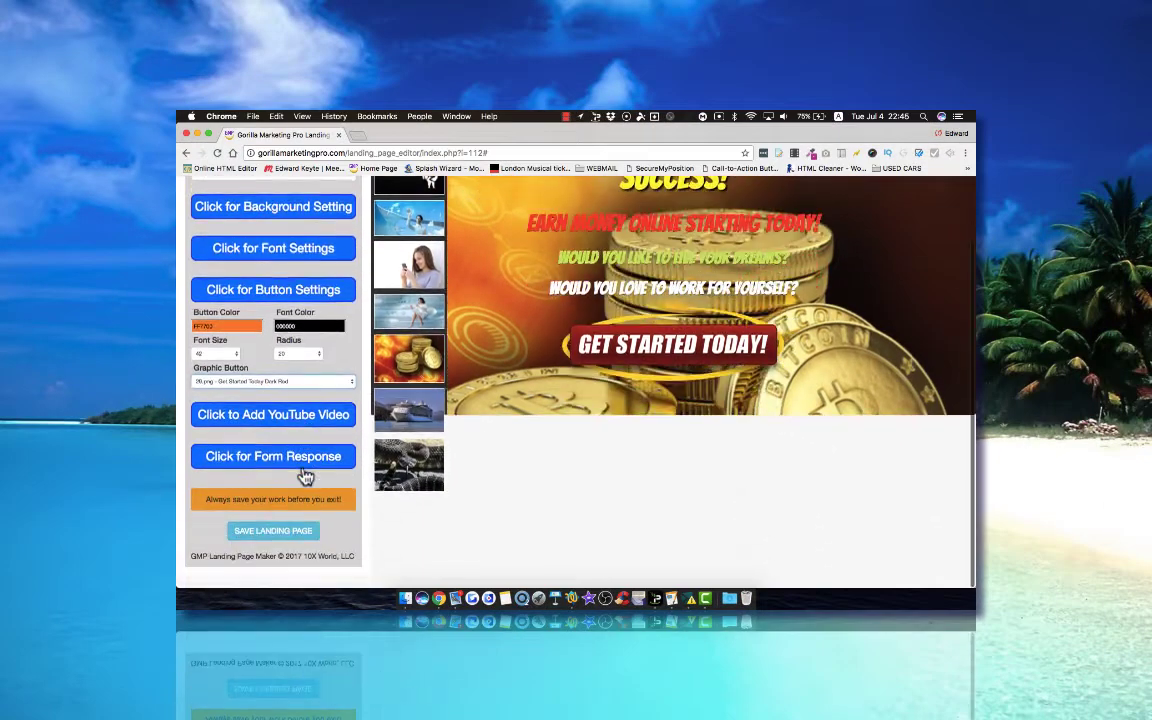
{"action": "scroll", "coordinate": [305, 476], "scroll_direction": "up", "scroll_amount": 2}
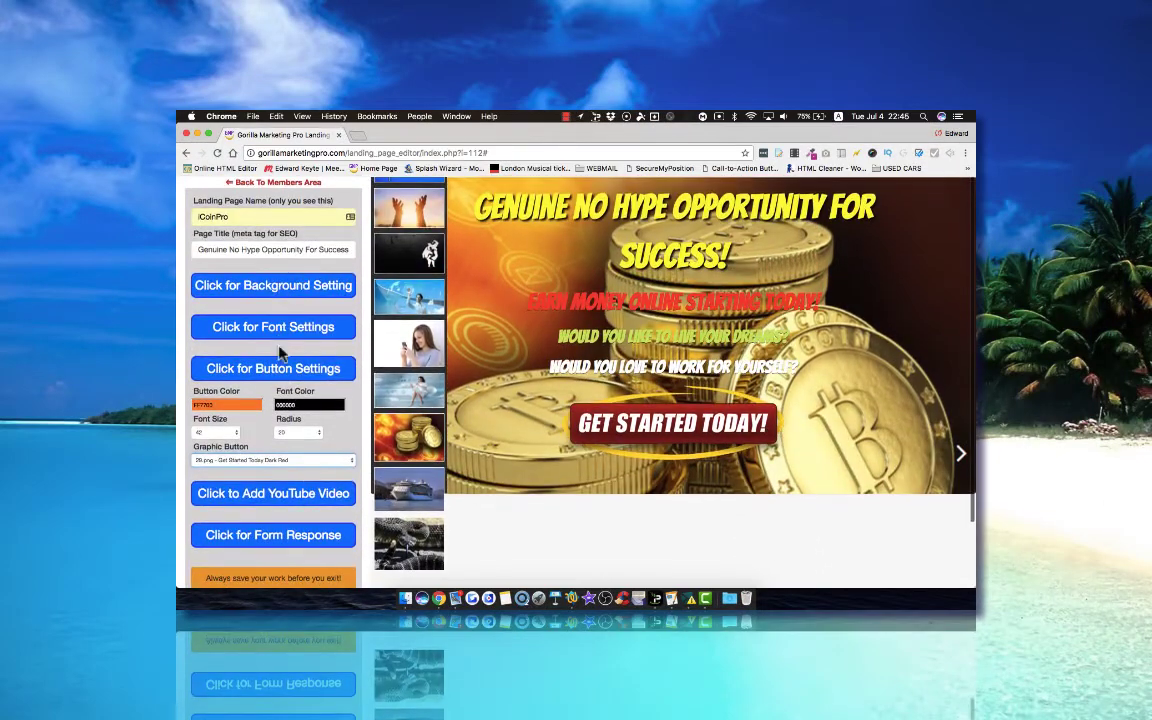
{"action": "scroll", "coordinate": [282, 410], "scroll_direction": "down", "scroll_amount": 1}
Step: Add a YouTube video slot and copy its video ID from the notes
{"action": "left_click", "coordinate": [282, 462]}
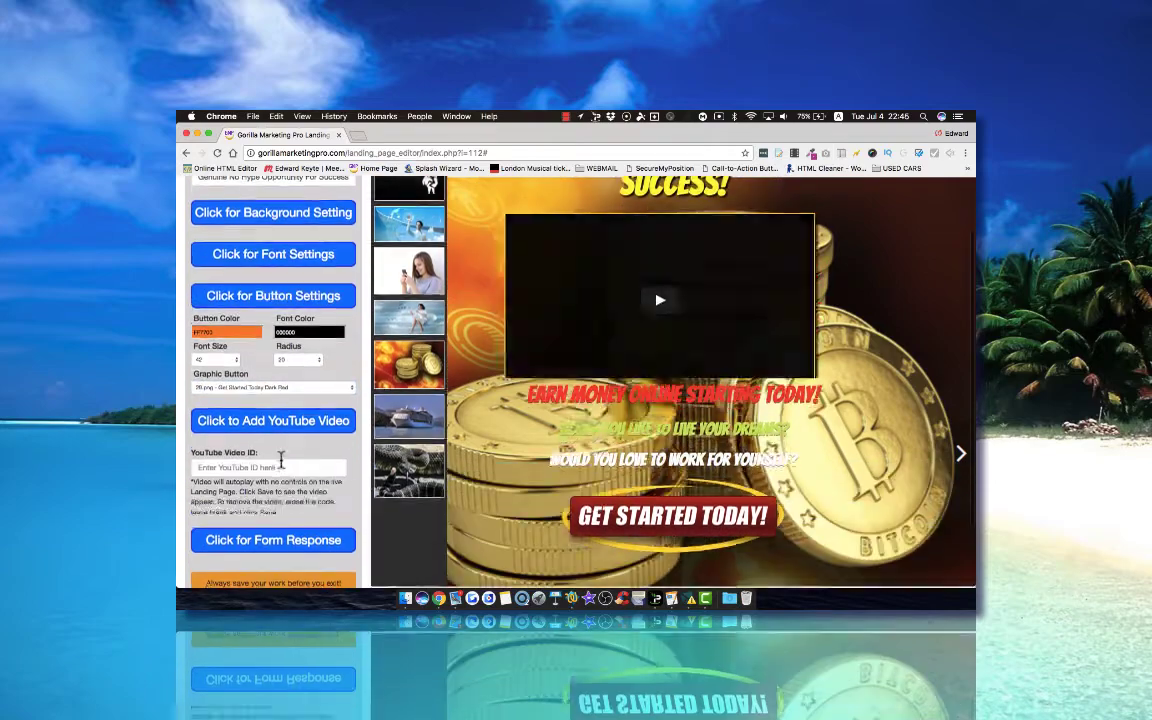
{"action": "left_click", "coordinate": [571, 598]}
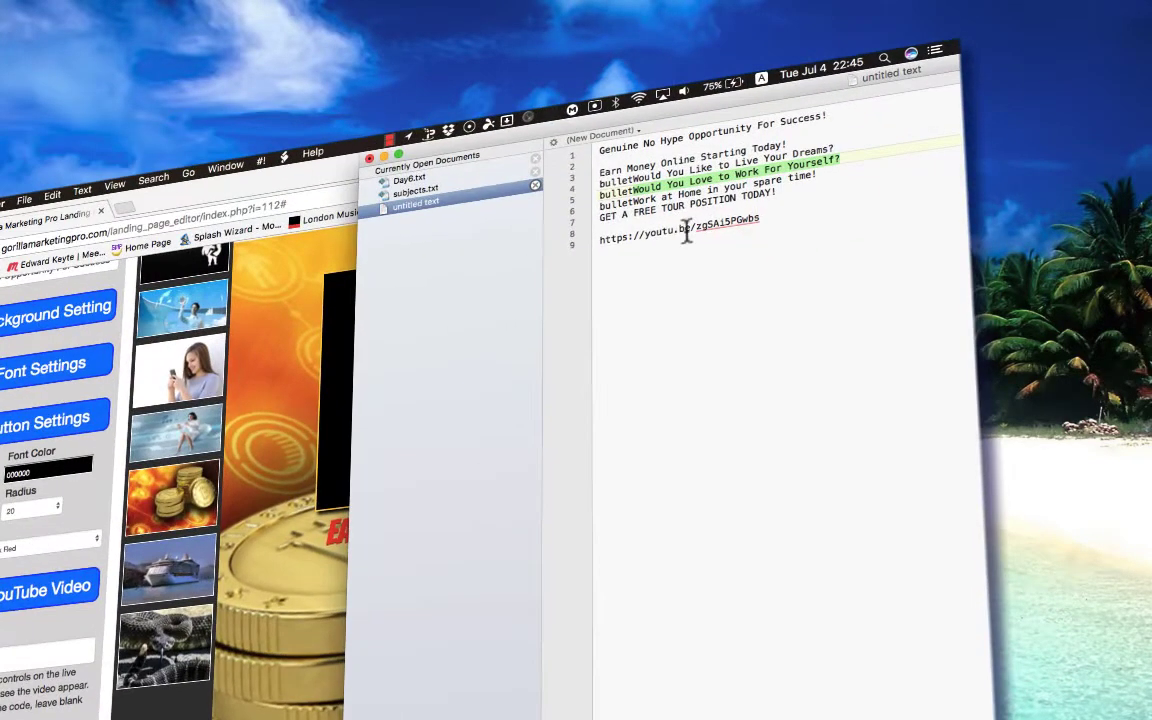
{"action": "double_click", "coordinate": [725, 224]}
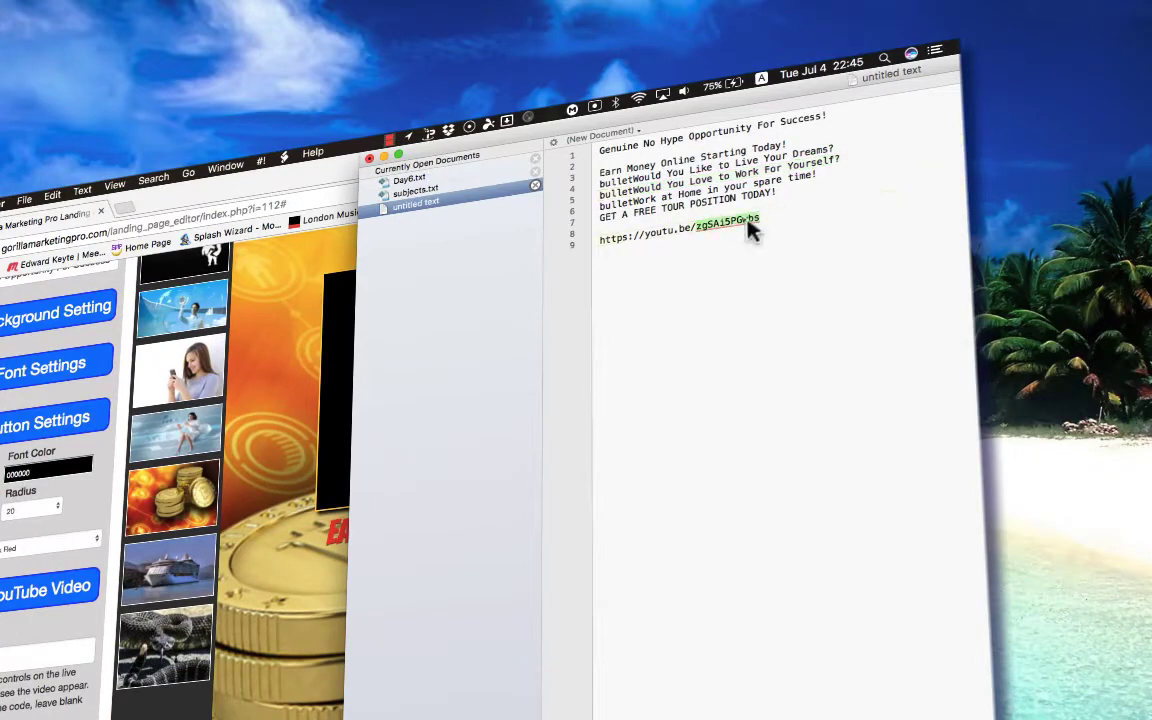
{"action": "right_click", "coordinate": [752, 230]}
{"action": "left_click", "coordinate": [700, 356]}
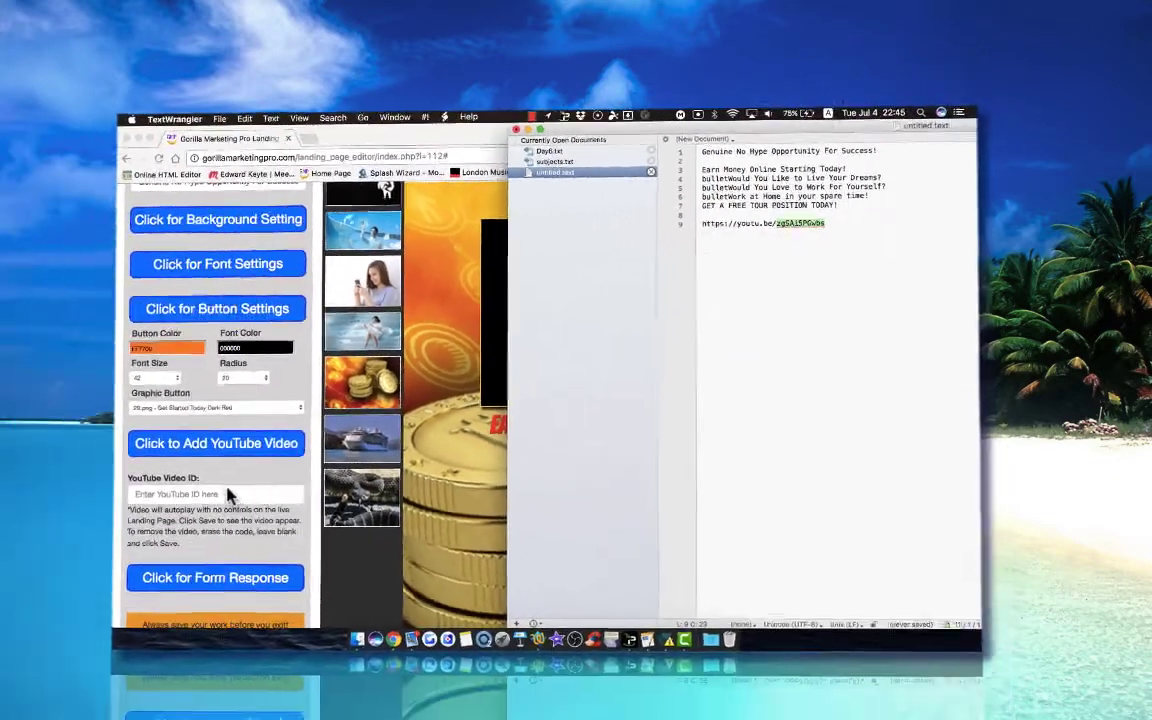
{"action": "left_click", "coordinate": [228, 494]}
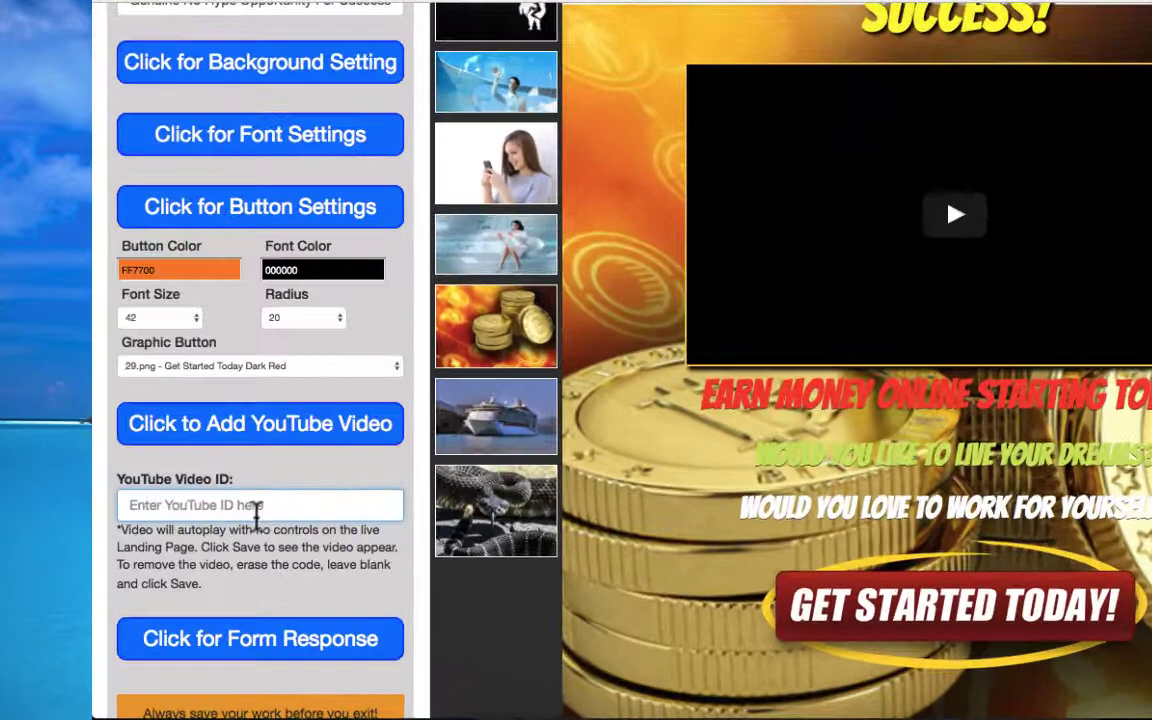
Step: Paste video ID zgSAi5PGwbs, save the landing page and confirm the alert
{"action": "key", "text": "super+v"}
{"action": "scroll", "coordinate": [256, 512], "scroll_direction": "down", "scroll_amount": 3}
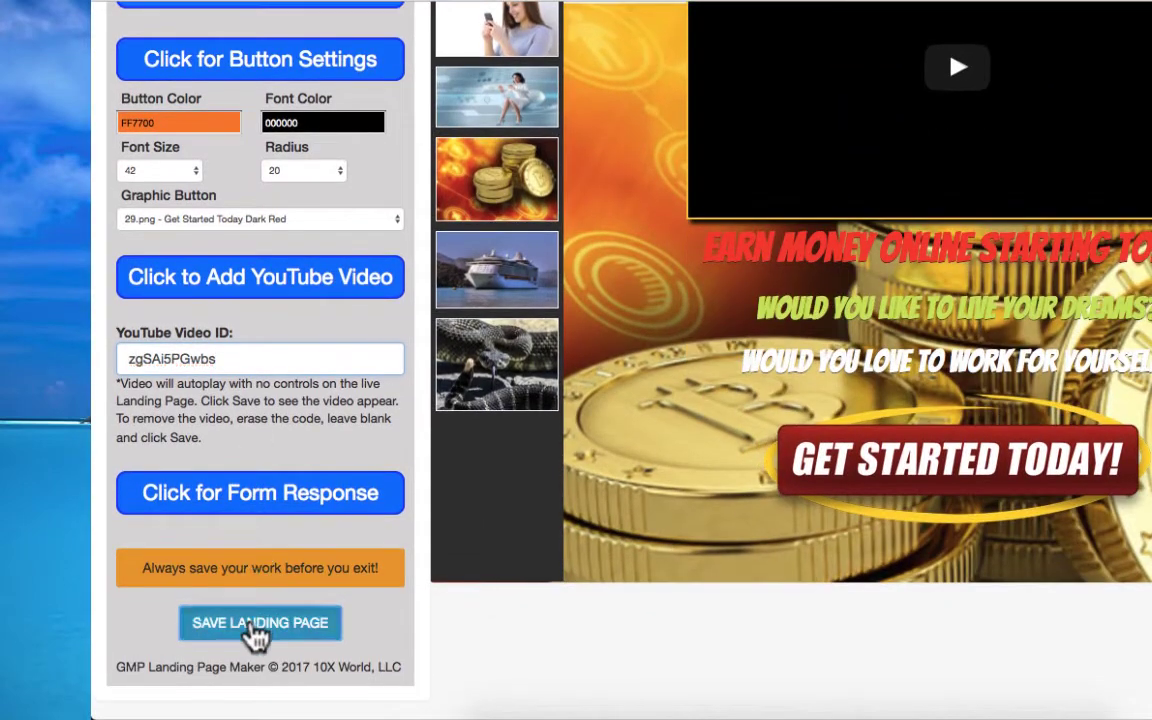
{"action": "left_click", "coordinate": [250, 622]}
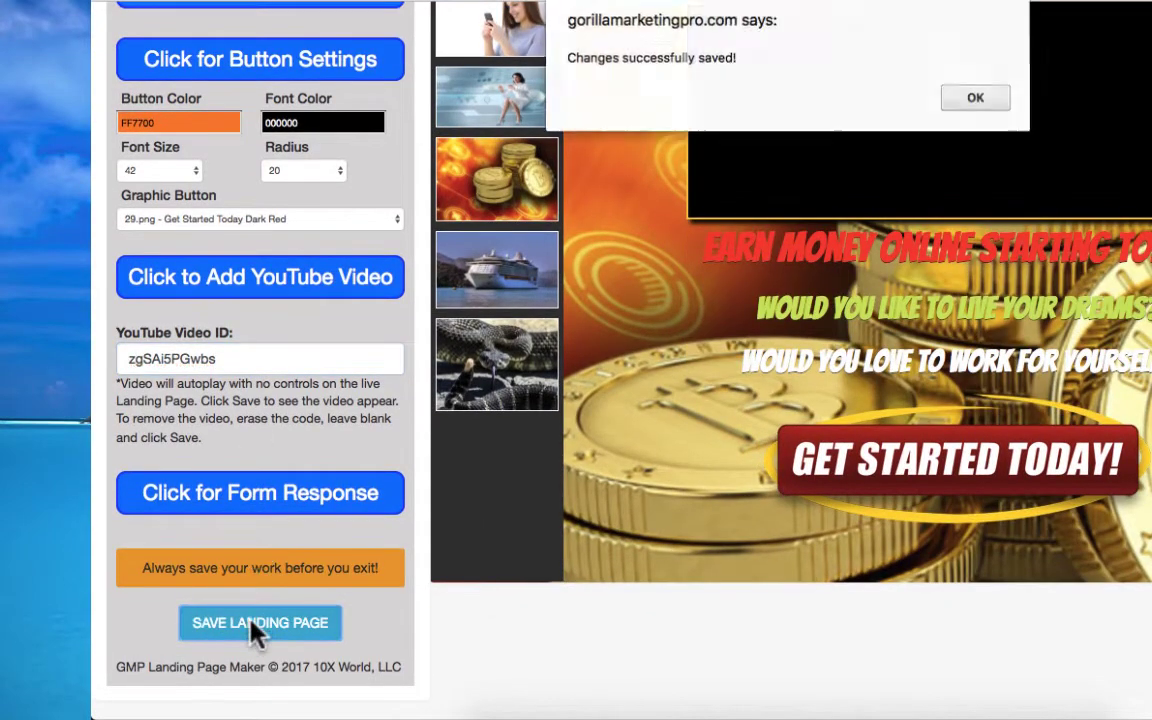
{"action": "left_click", "coordinate": [976, 102]}
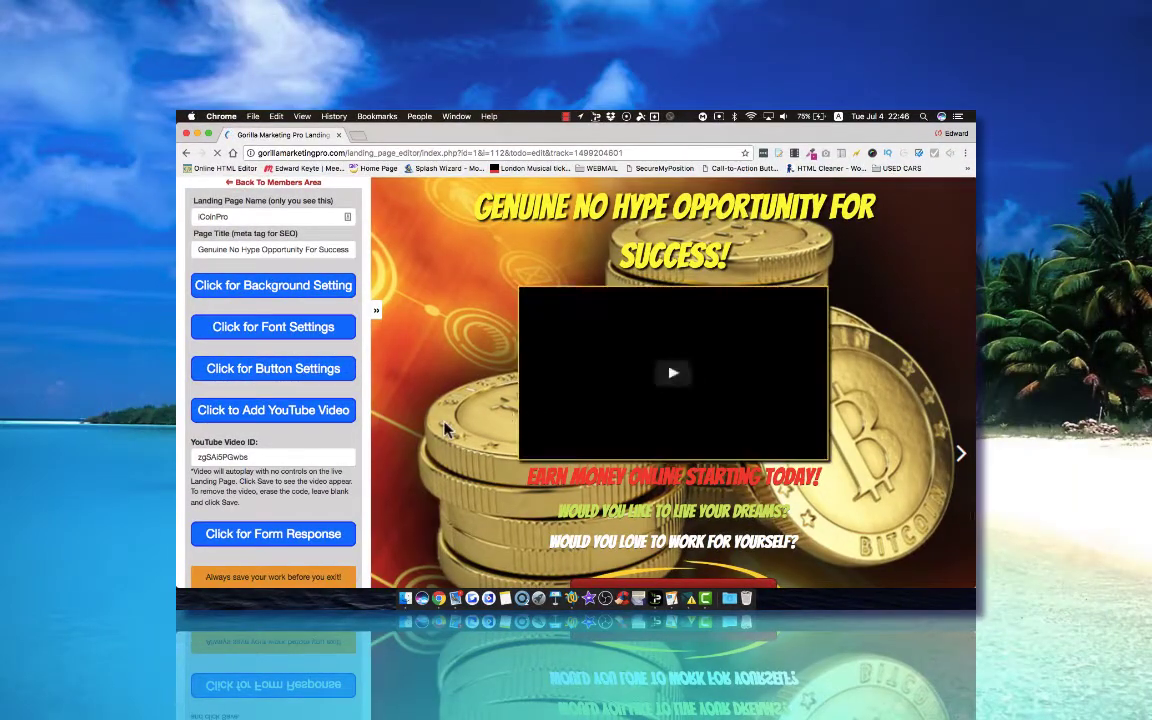
{"action": "scroll", "coordinate": [447, 428], "scroll_direction": "down", "scroll_amount": 3}
{"action": "scroll", "coordinate": [447, 428], "scroll_direction": "up", "scroll_amount": 3}
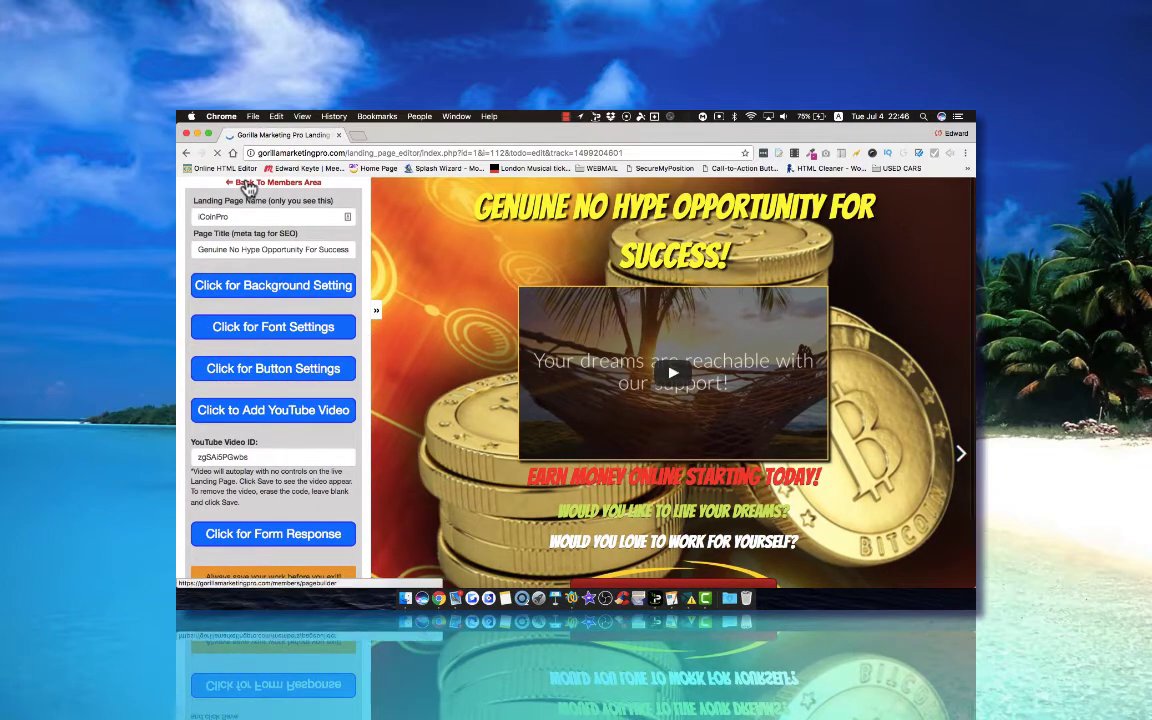
Step: Return to the members area and open the iCoinPro page URL live
{"action": "left_click", "coordinate": [247, 186]}
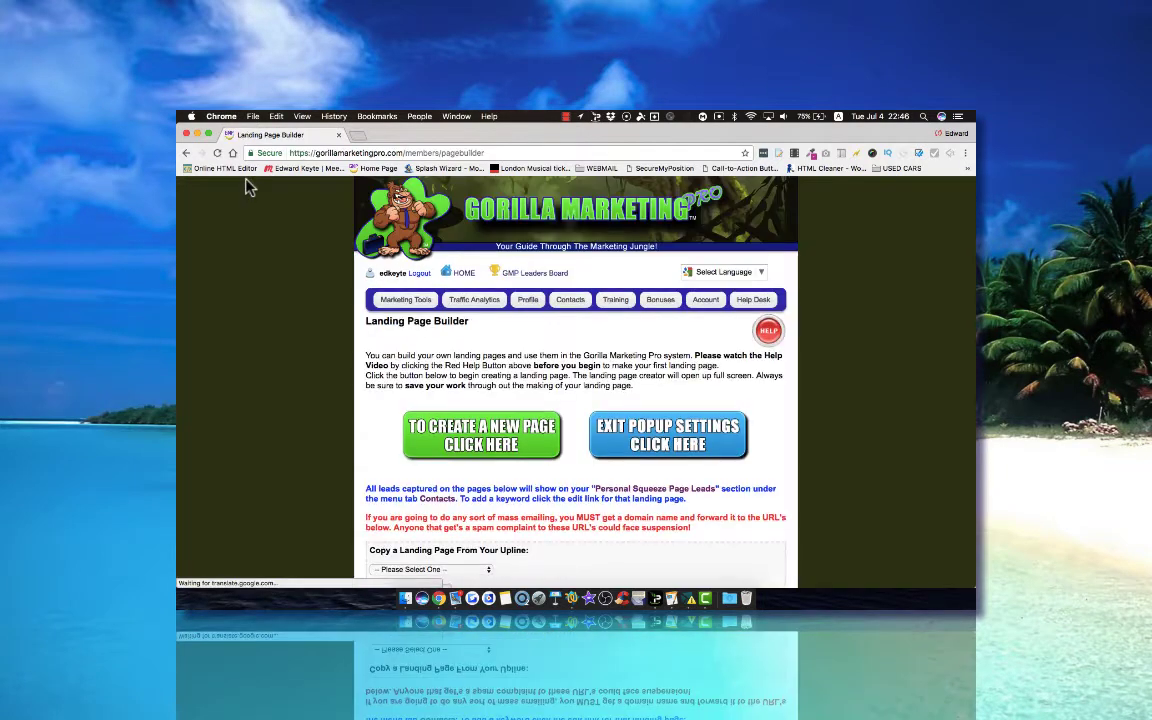
{"action": "scroll", "coordinate": [585, 350], "scroll_direction": "down", "scroll_amount": 5}
{"action": "scroll", "coordinate": [585, 350], "scroll_direction": "down", "scroll_amount": 5}
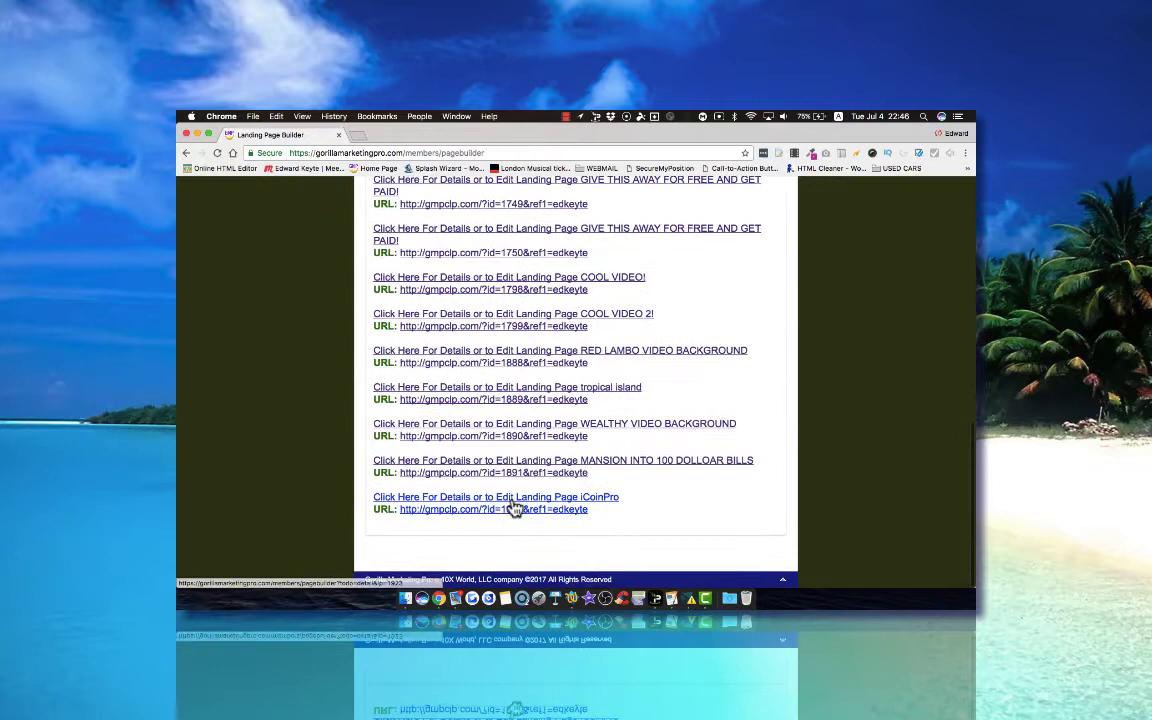
{"action": "left_click", "coordinate": [511, 509]}
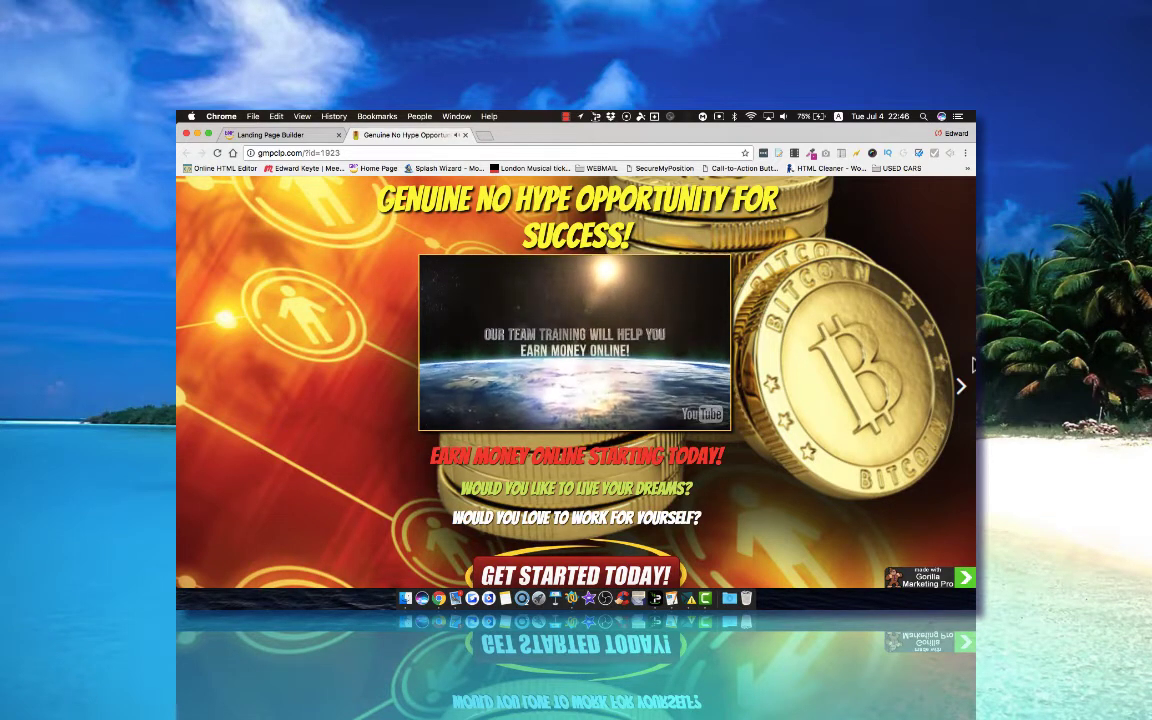
Step: Check the live page, test the Get Started Today opt-in form, then reload it
{"action": "scroll", "coordinate": [972, 365], "scroll_direction": "down", "scroll_amount": 2}
{"action": "scroll", "coordinate": [972, 365], "scroll_direction": "up", "scroll_amount": 2}
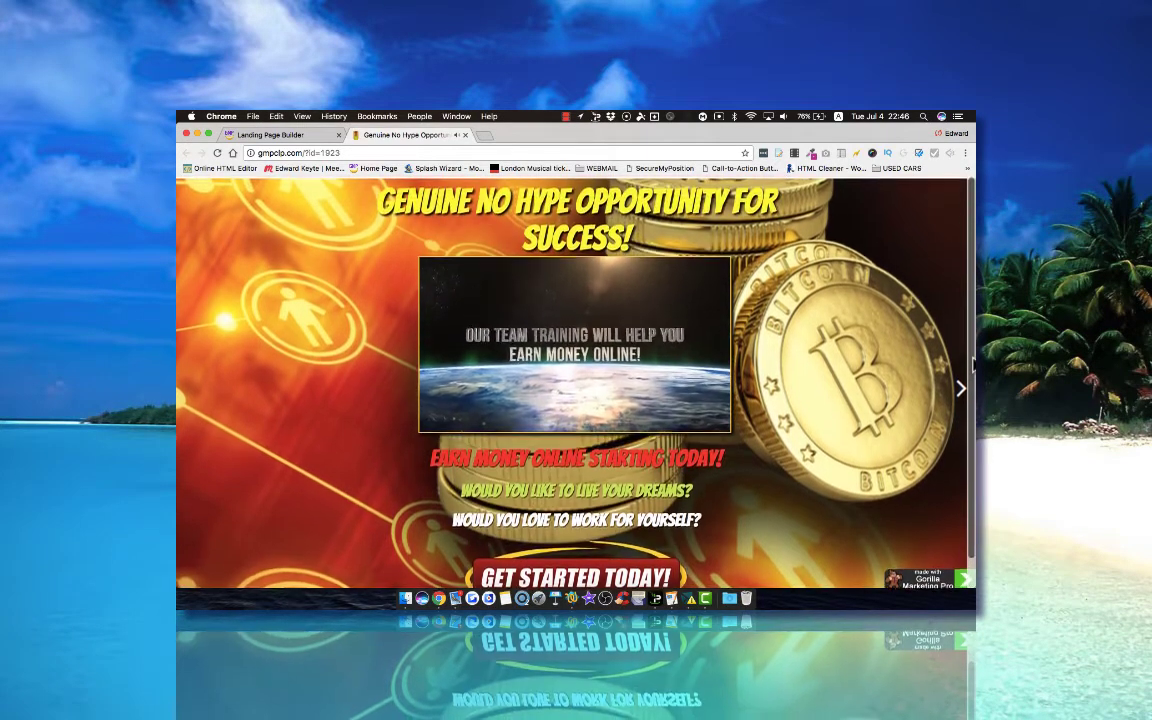
{"action": "scroll", "coordinate": [857, 412], "scroll_direction": "down", "scroll_amount": 1}
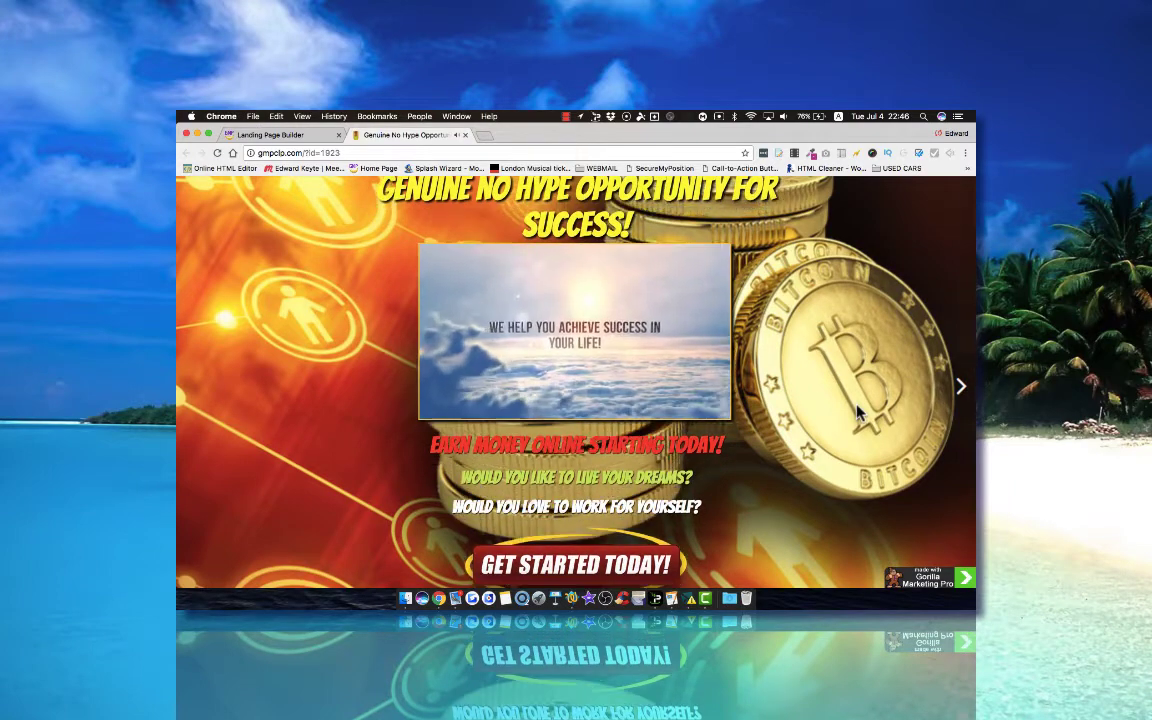
{"action": "scroll", "coordinate": [857, 412], "scroll_direction": "down", "scroll_amount": 1}
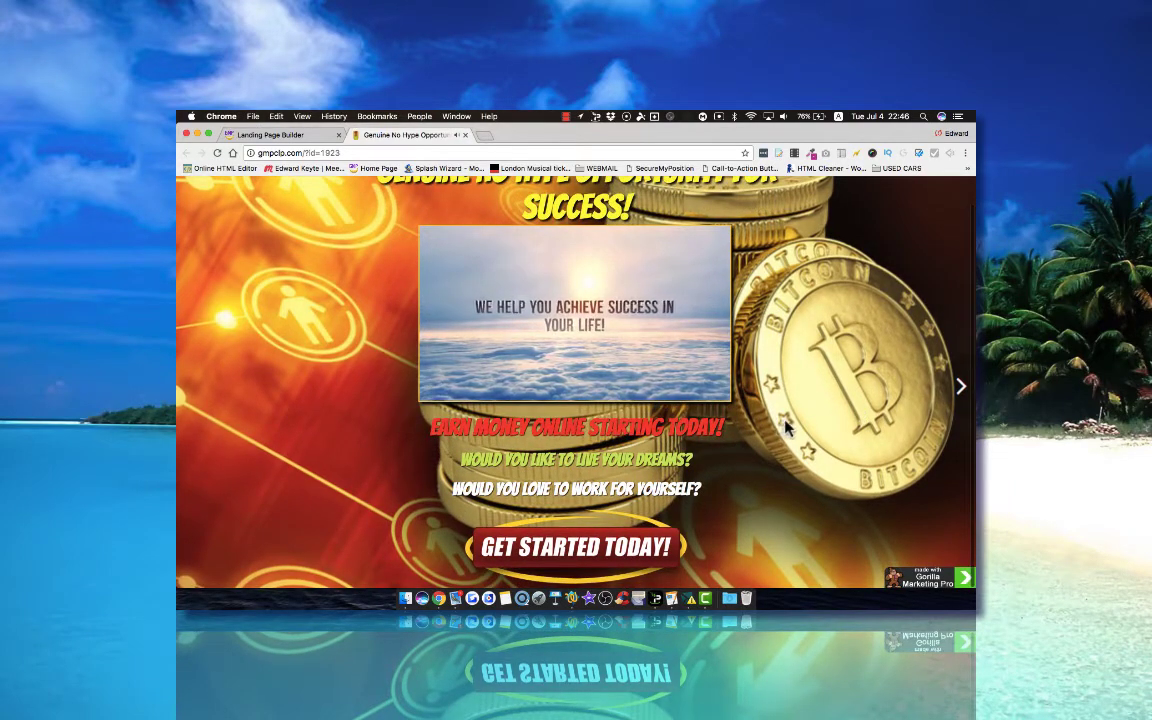
{"action": "mouse_move", "coordinate": [576, 140]}
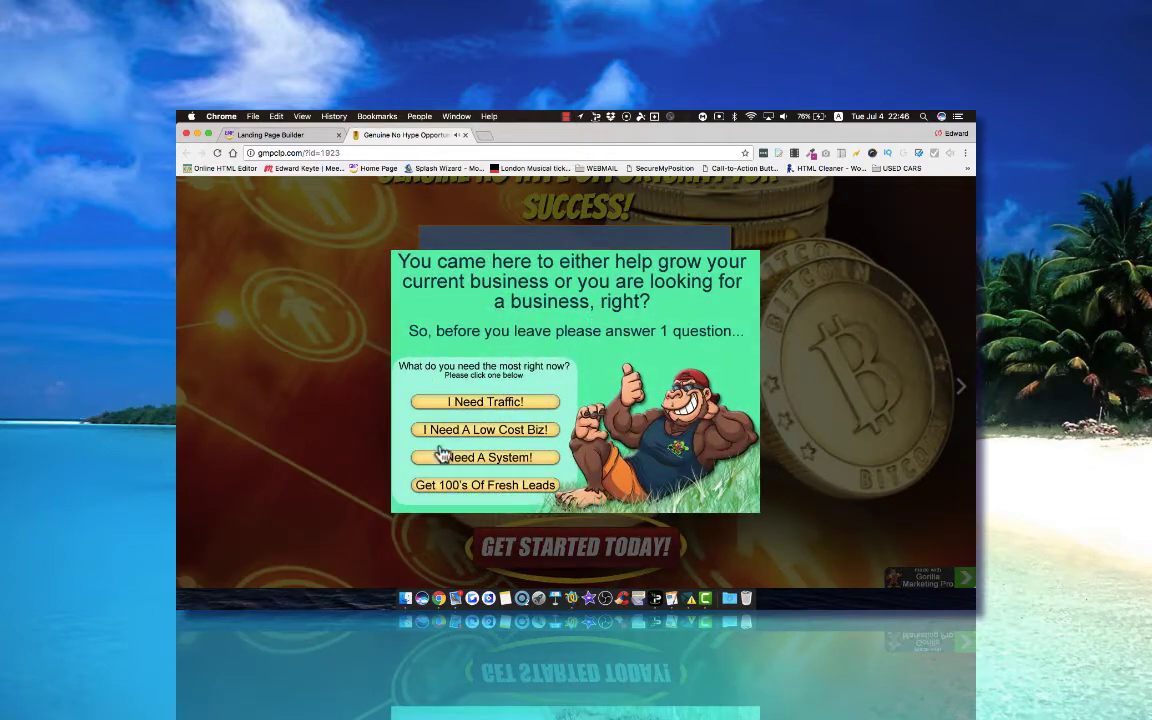
{"action": "left_click", "coordinate": [770, 350]}
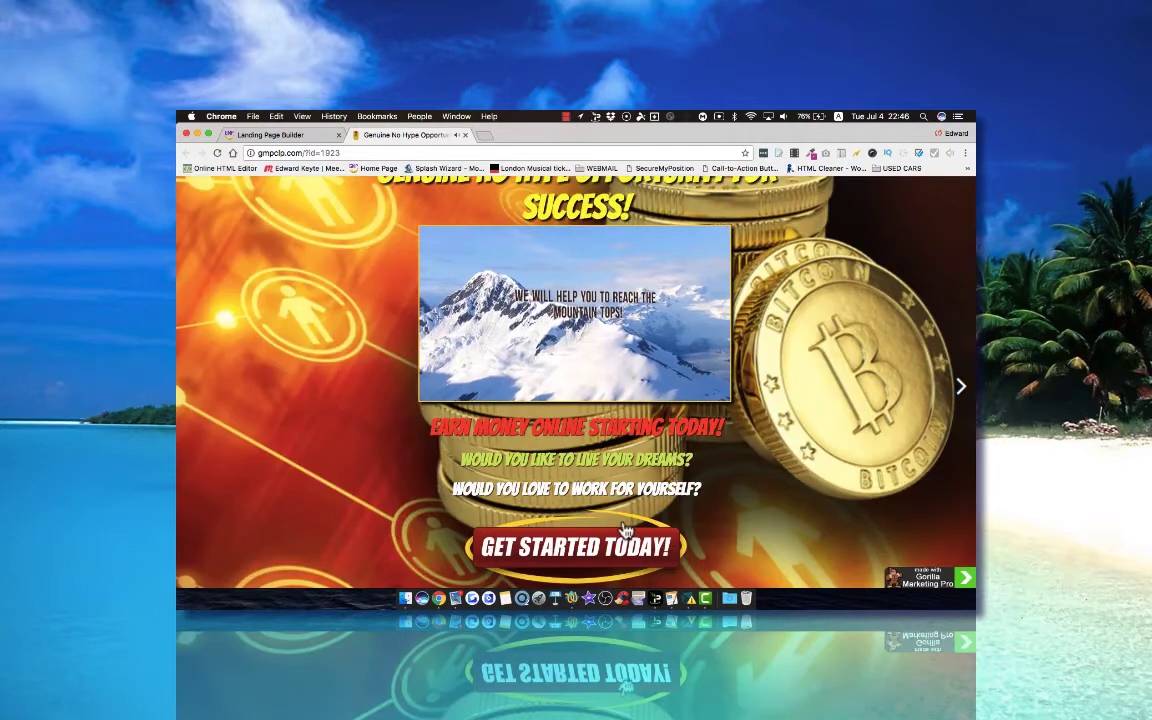
{"action": "left_click", "coordinate": [558, 550]}
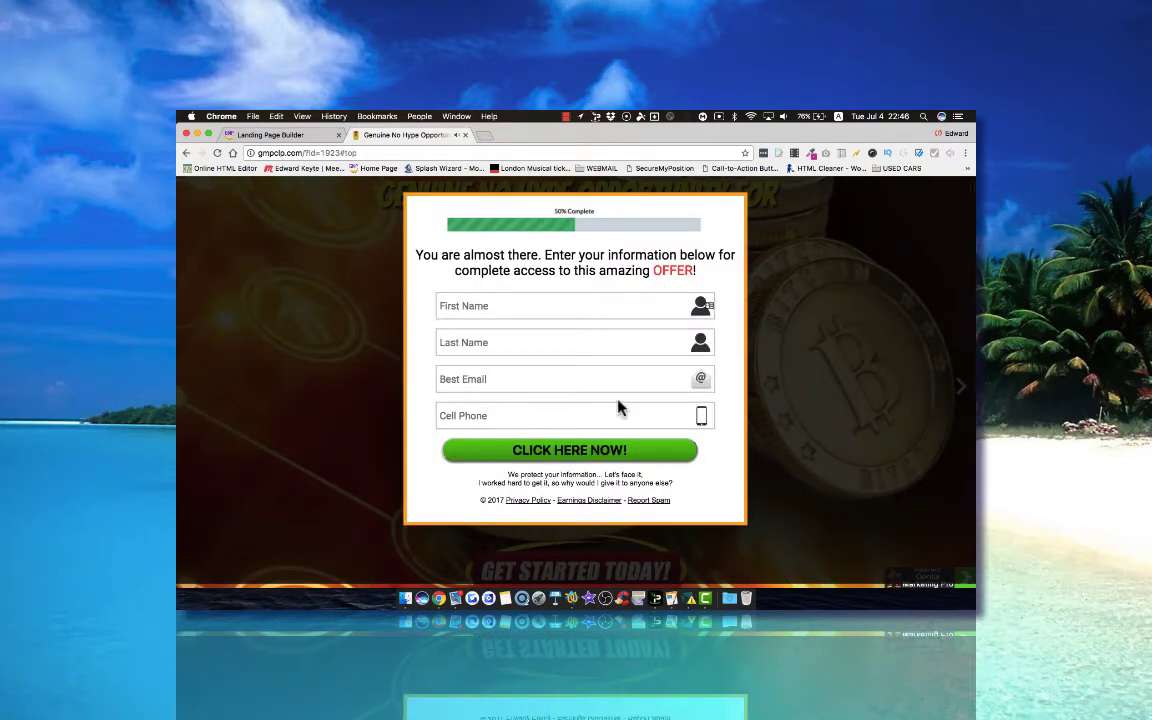
{"action": "left_click", "coordinate": [479, 154]}
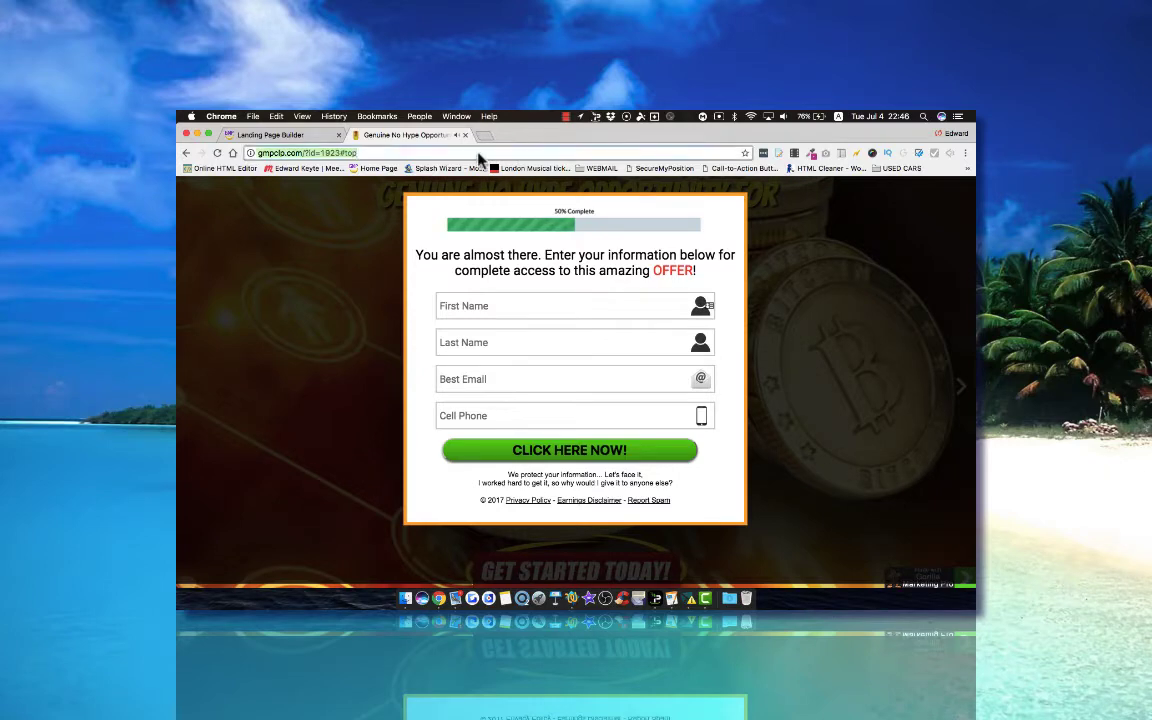
{"action": "key", "text": "Return"}
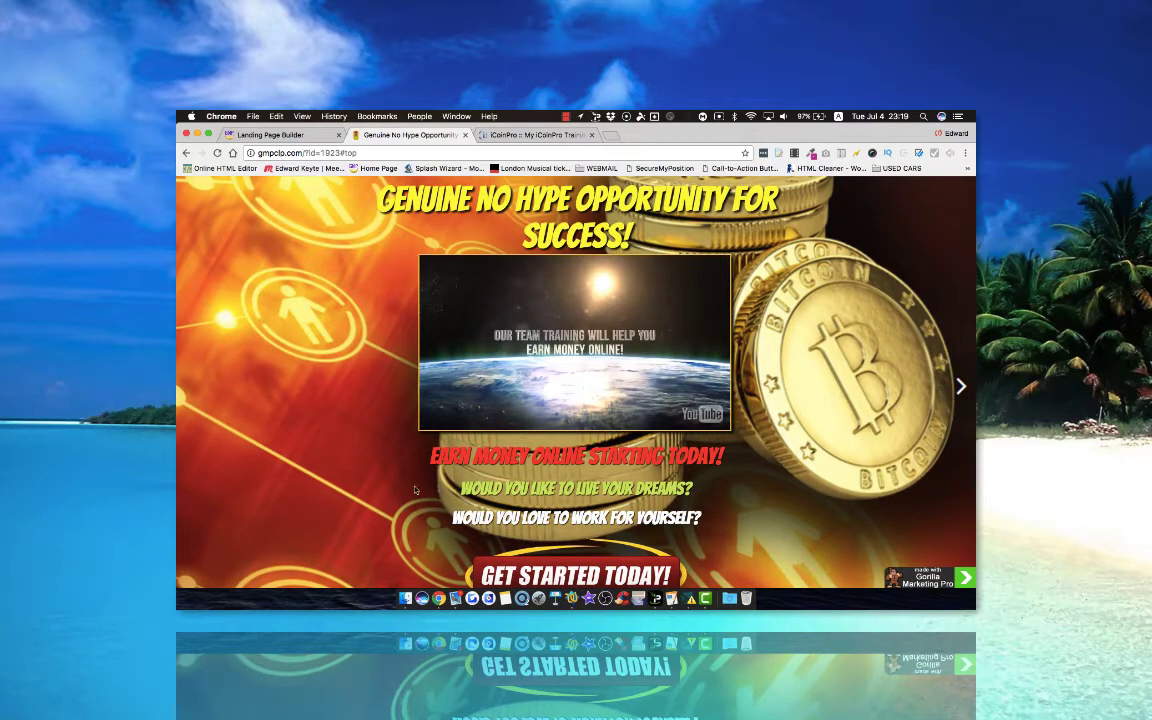
Step: Dismiss the exit survey popup and close the live preview tab
{"action": "scroll", "coordinate": [415, 489], "scroll_direction": "down", "scroll_amount": 1}
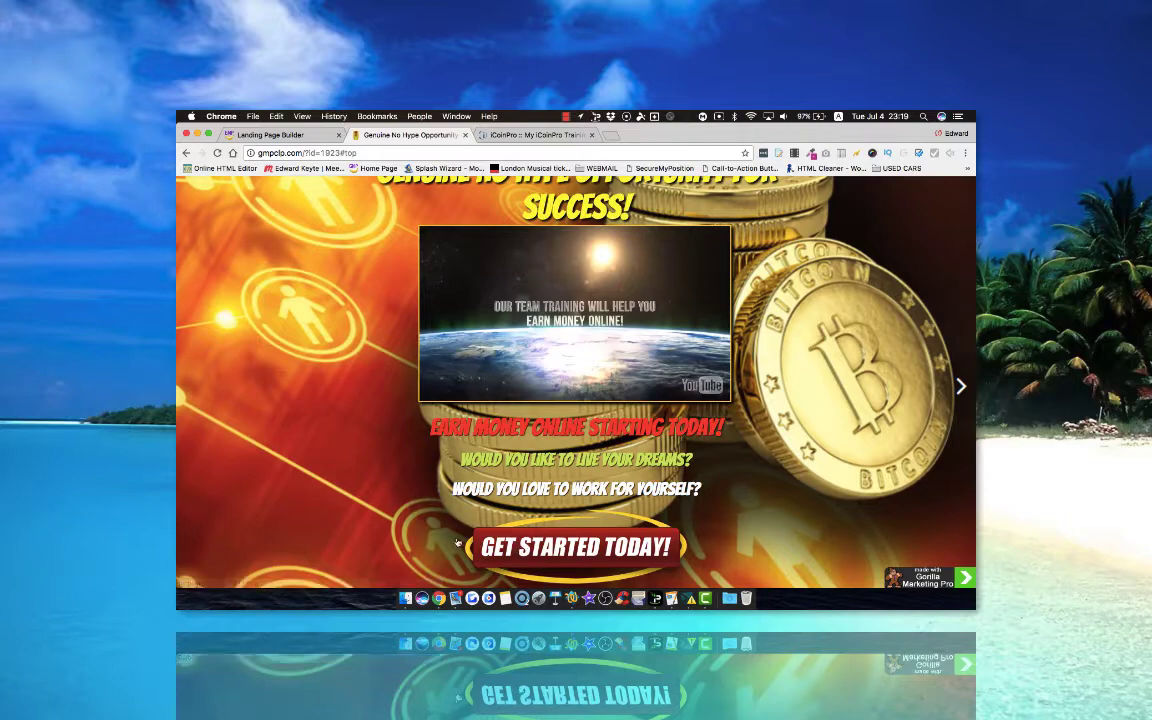
{"action": "scroll", "coordinate": [576, 380], "scroll_direction": "up", "scroll_amount": 1}
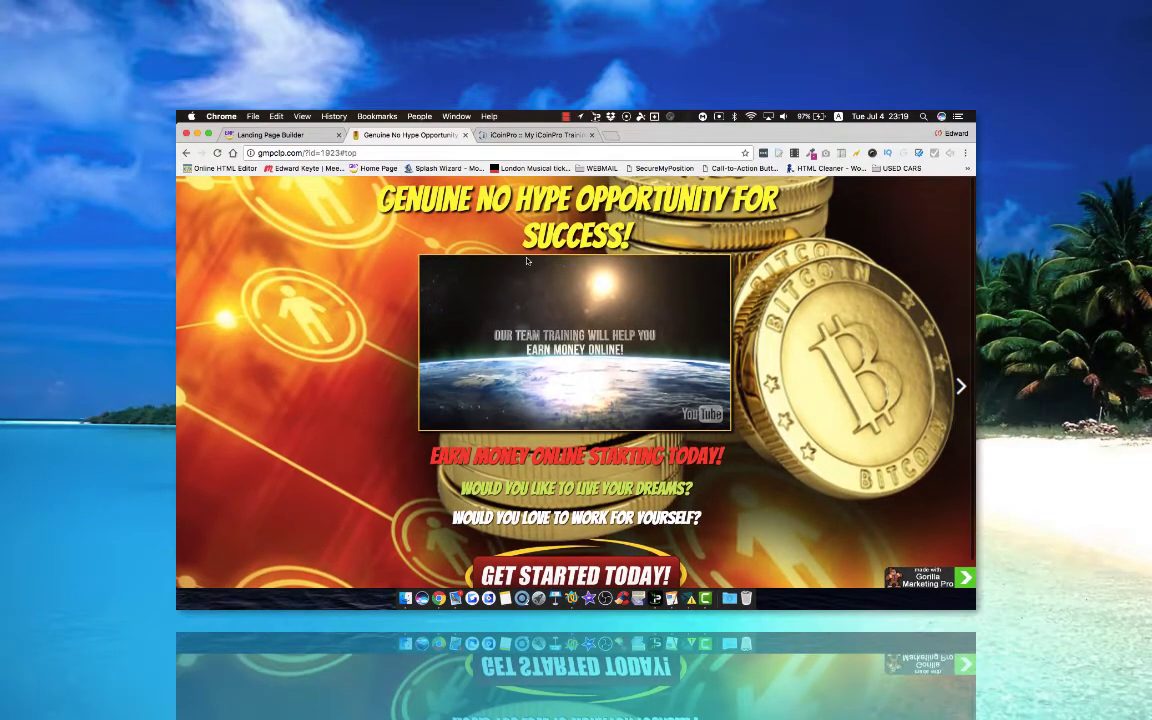
{"action": "mouse_move", "coordinate": [466, 135]}
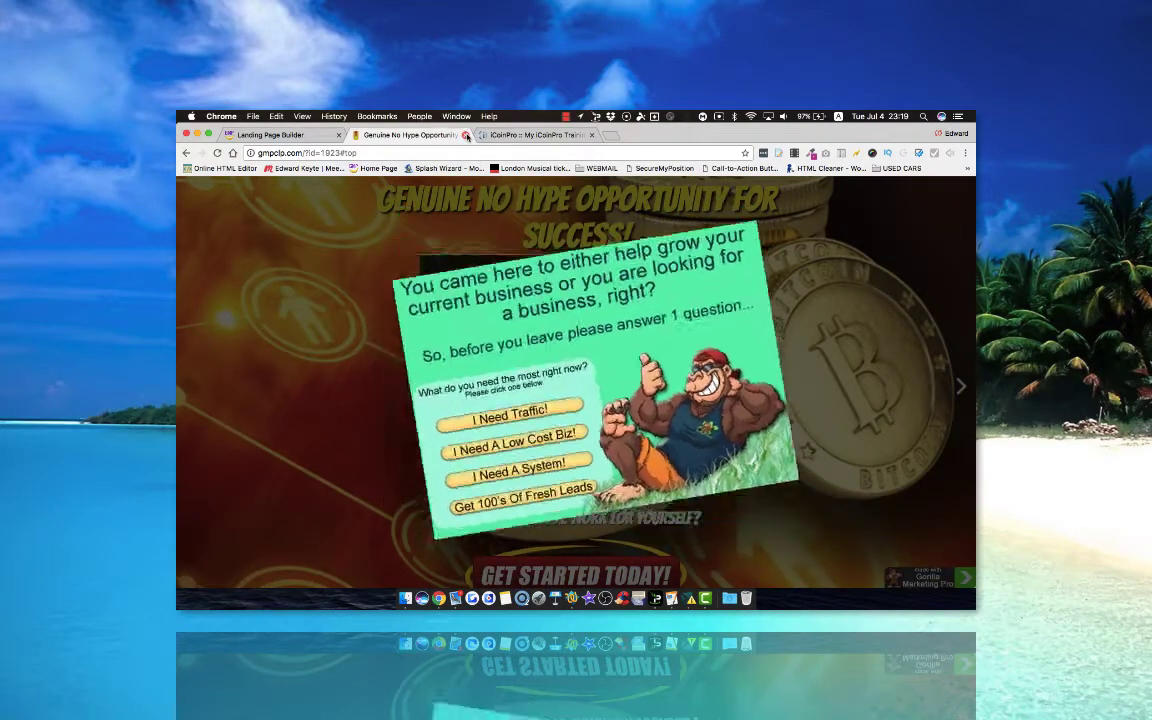
{"action": "left_click", "coordinate": [469, 221]}
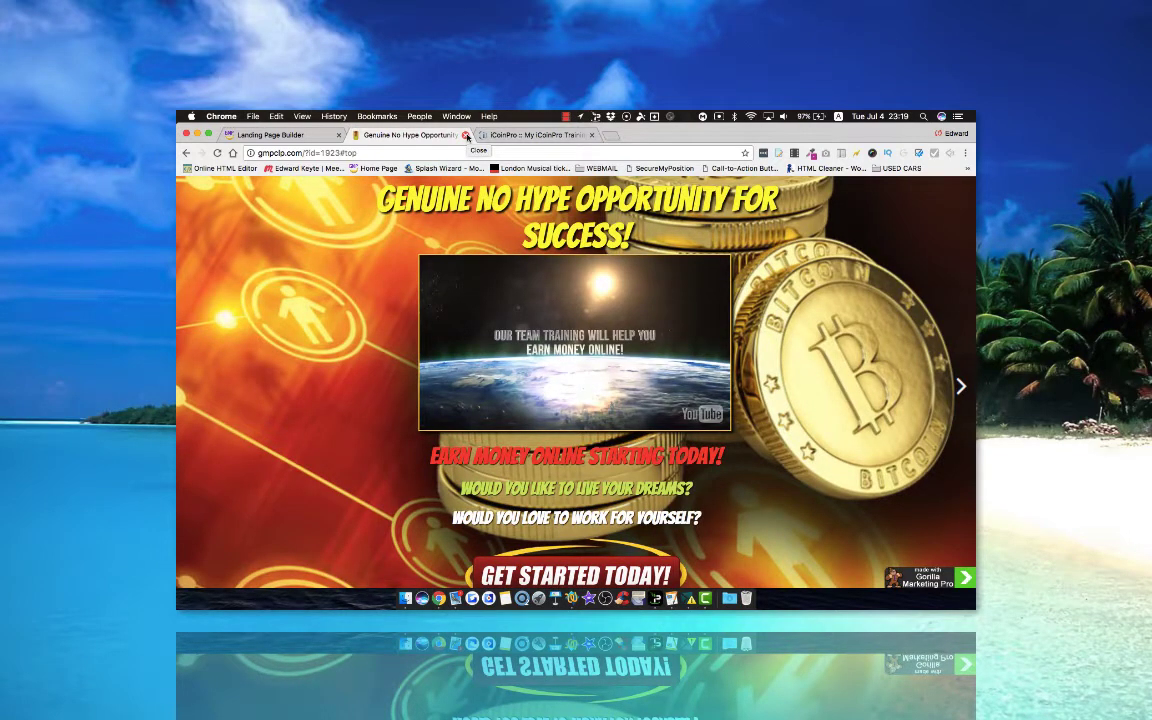
{"action": "left_click", "coordinate": [466, 135]}
Step: Open the iCoinPro page details from the builder list and enter Edit Landing Page
{"action": "left_click", "coordinate": [285, 134]}
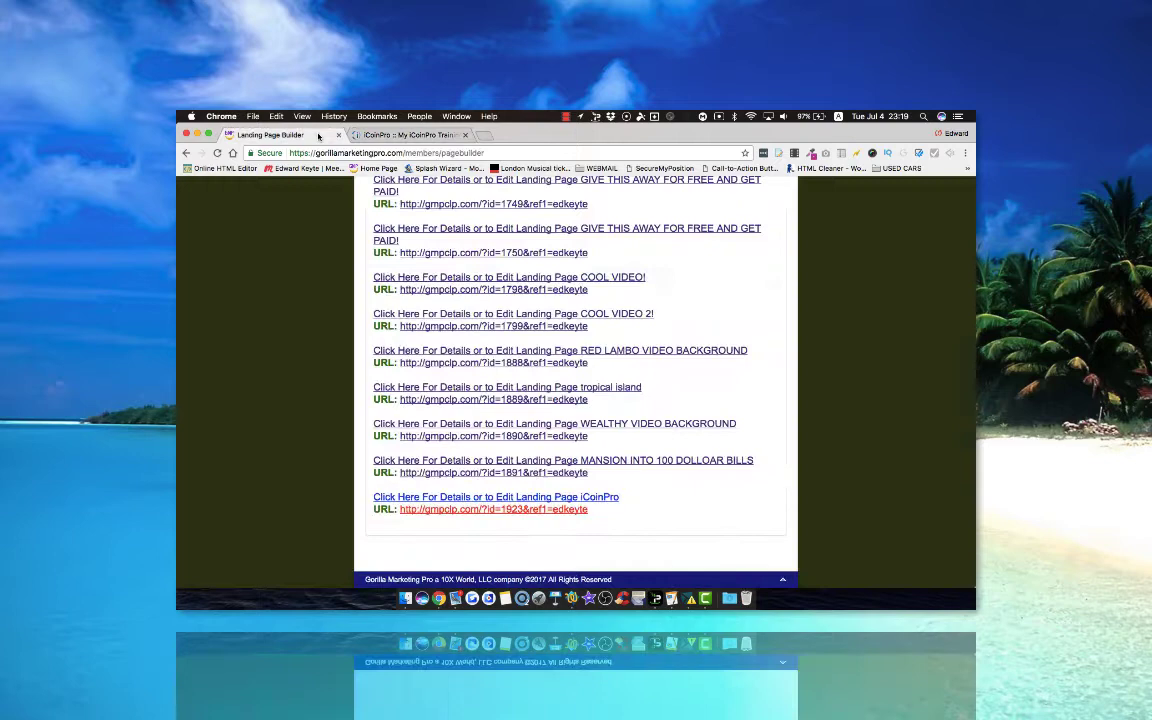
{"action": "left_click", "coordinate": [515, 498]}
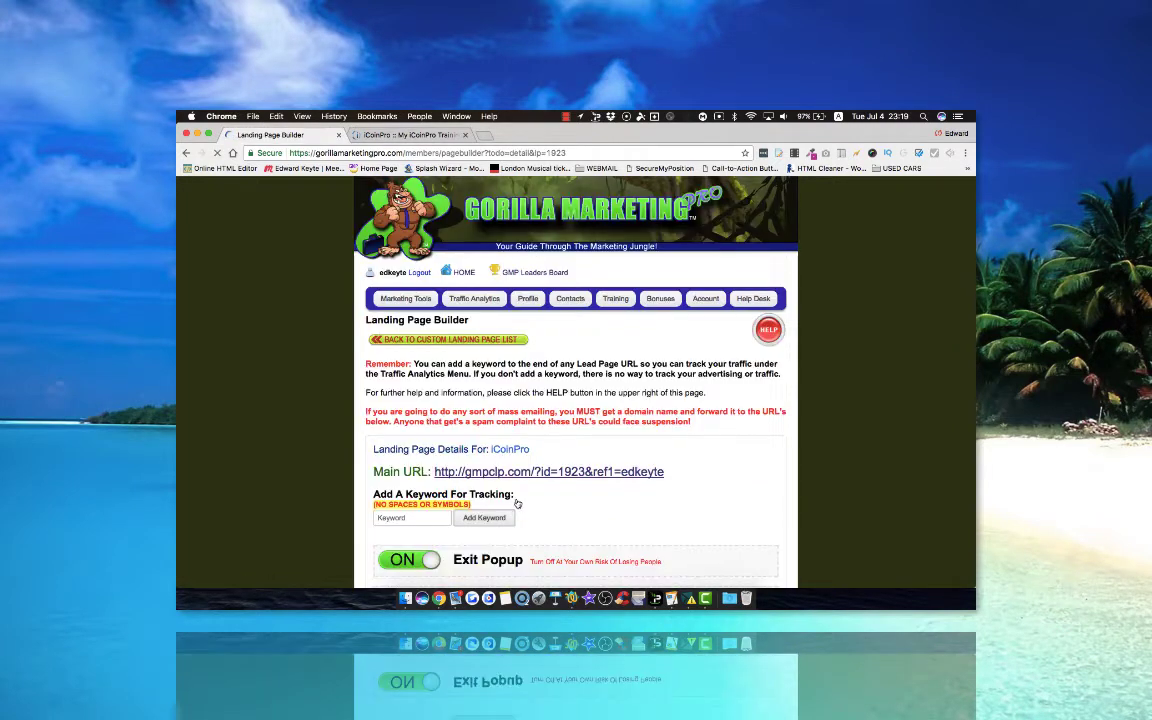
{"action": "scroll", "coordinate": [563, 468], "scroll_direction": "down", "scroll_amount": 3}
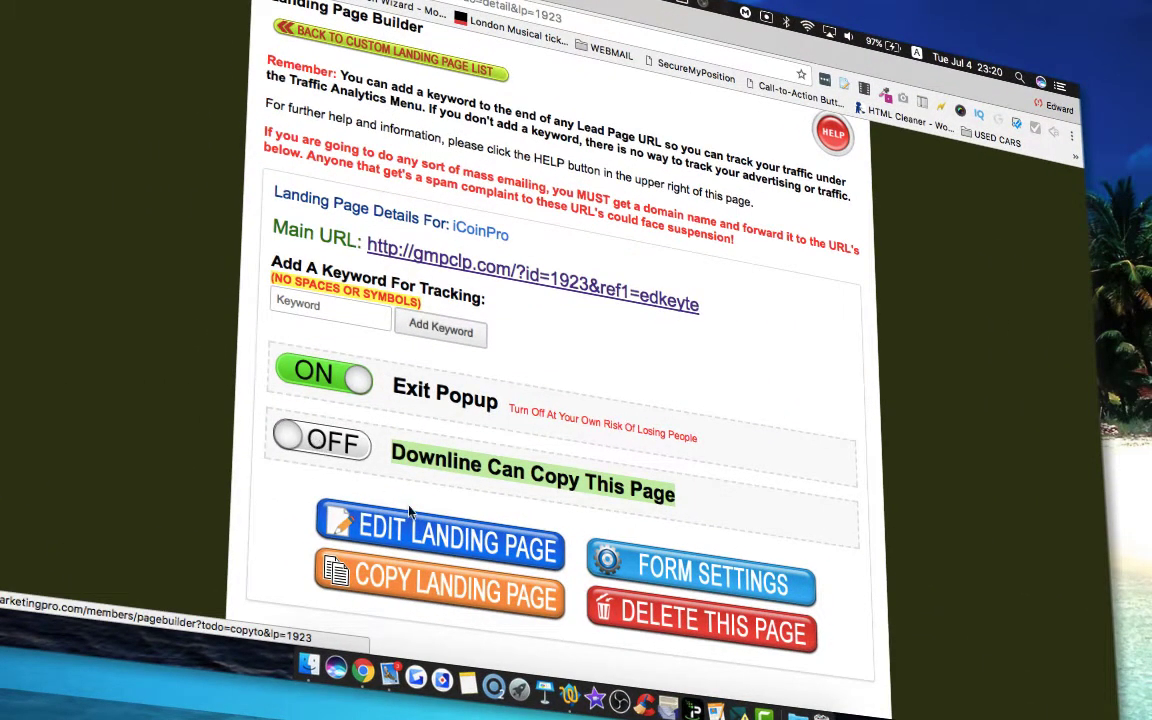
{"action": "left_click", "coordinate": [405, 524]}
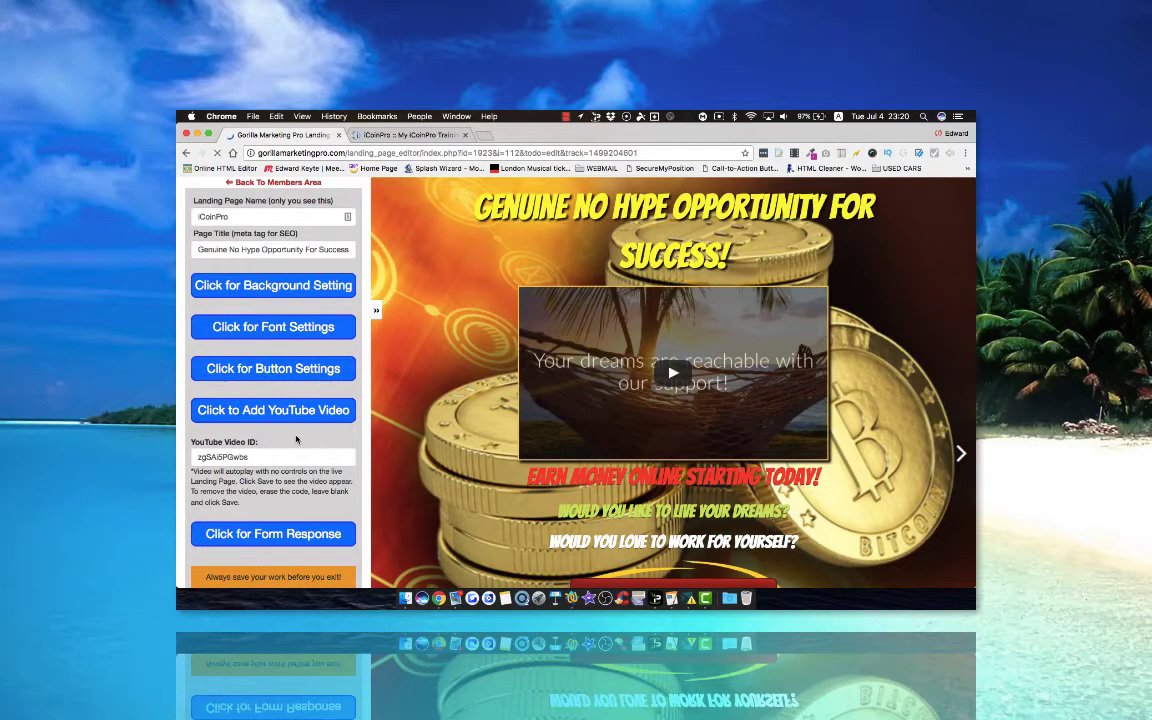
Step: Set Where Should Your Leads Go to Custom URL under the form response settings
{"action": "scroll", "coordinate": [296, 439], "scroll_direction": "down", "scroll_amount": 3}
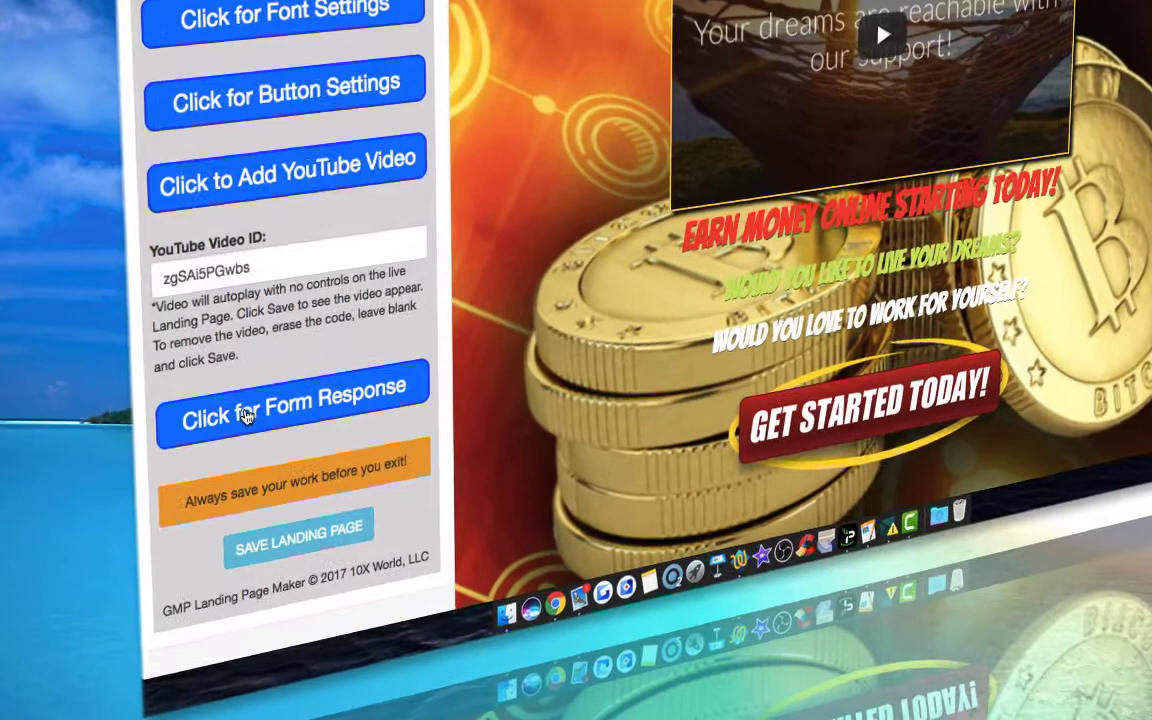
{"action": "left_click", "coordinate": [291, 408]}
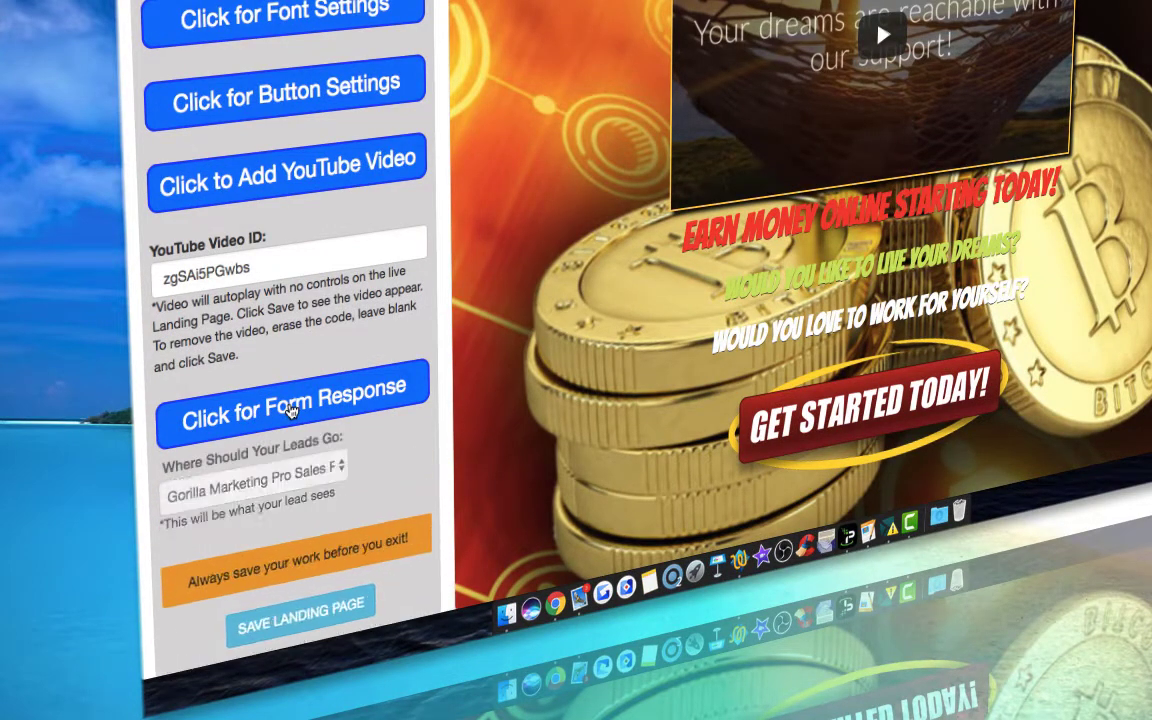
{"action": "scroll", "coordinate": [292, 410], "scroll_direction": "down", "scroll_amount": 2}
{"action": "left_click", "coordinate": [279, 367]}
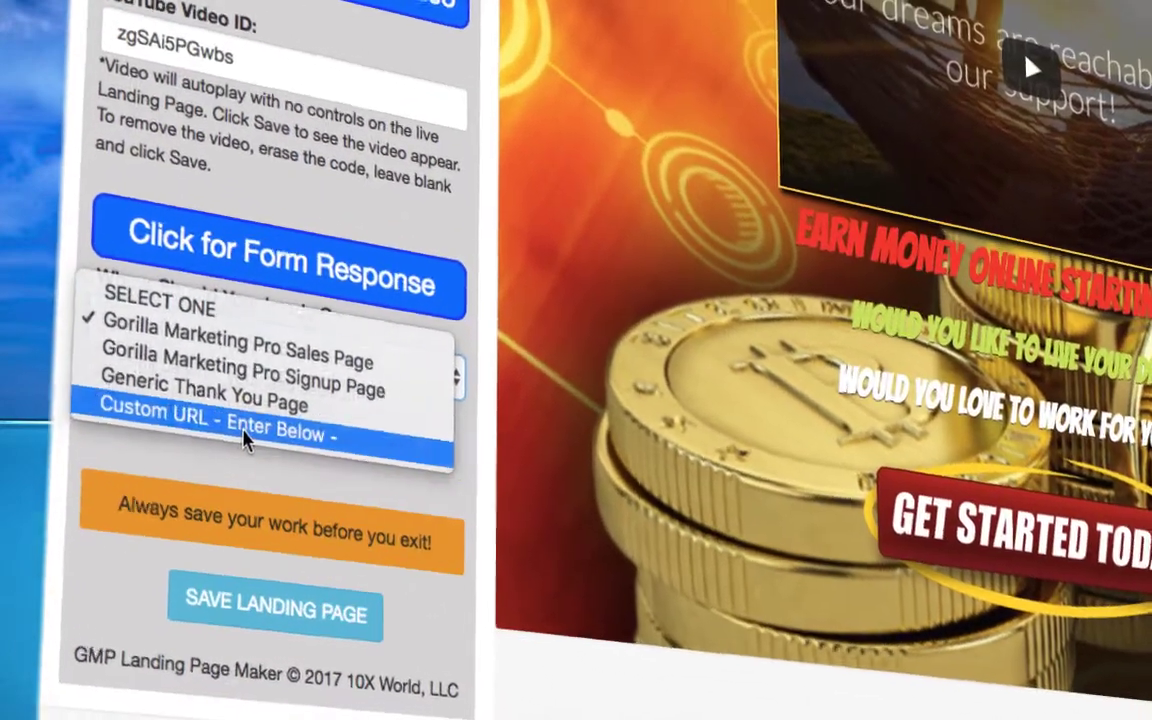
{"action": "left_click", "coordinate": [210, 445]}
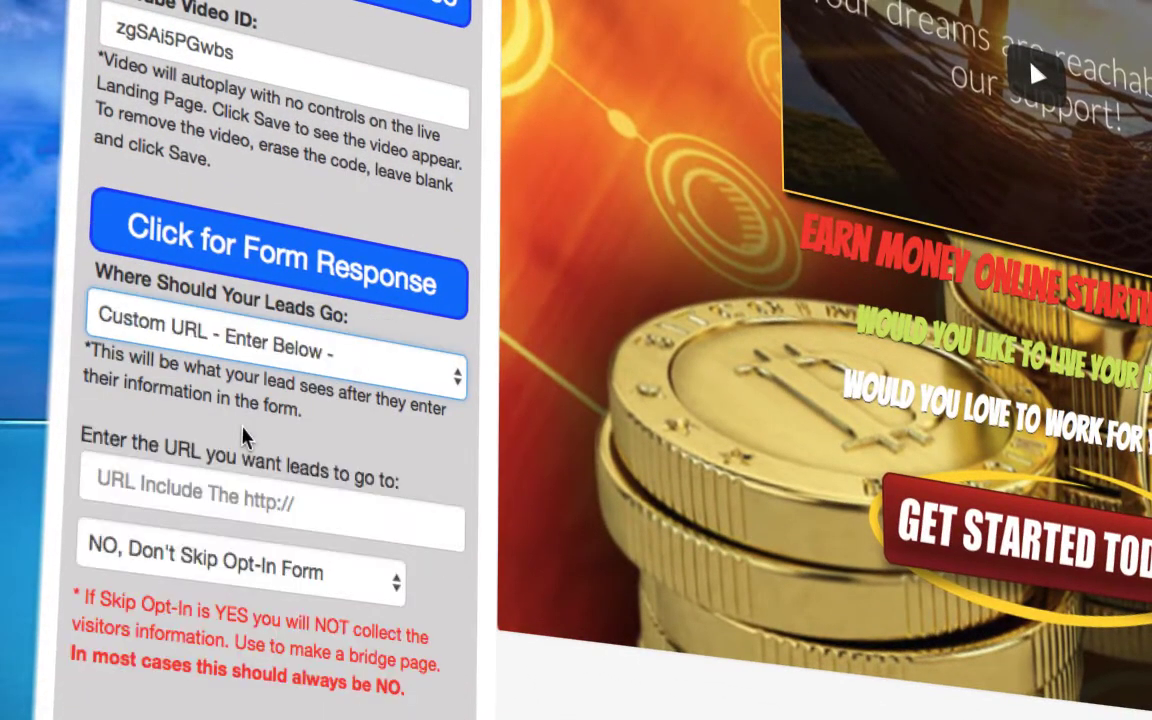
{"action": "left_click", "coordinate": [189, 490]}
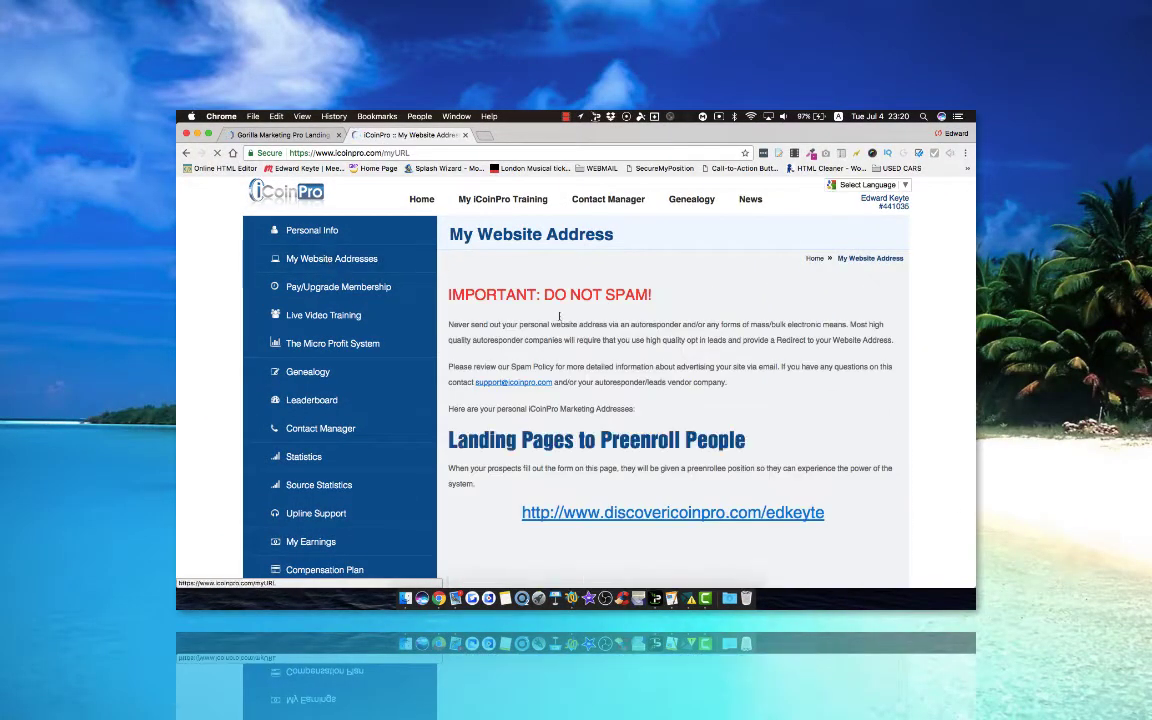
Step: Copy the discovericoinpro.com/edkeyte preenroll link address from iCoinPro's website addresses page
{"action": "scroll", "coordinate": [588, 327], "scroll_direction": "down", "scroll_amount": 1}
{"action": "scroll", "coordinate": [588, 327], "scroll_direction": "down", "scroll_amount": 3}
{"action": "scroll", "coordinate": [585, 333], "scroll_direction": "down", "scroll_amount": 1}
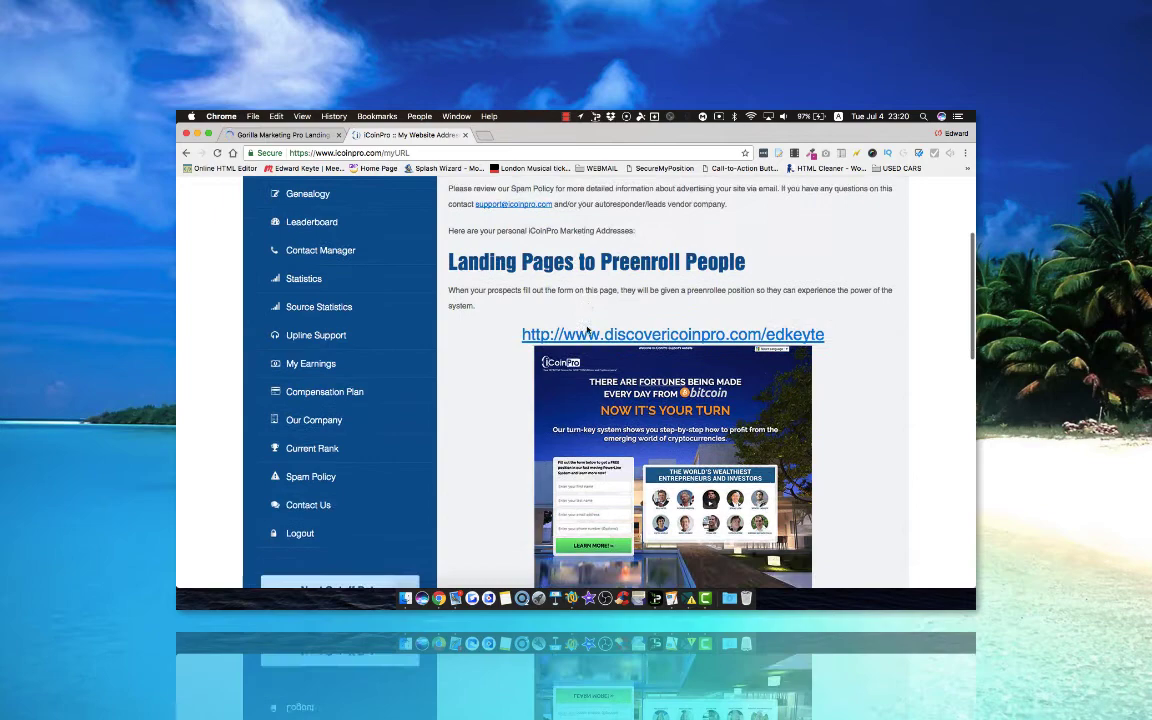
{"action": "right_click", "coordinate": [583, 336]}
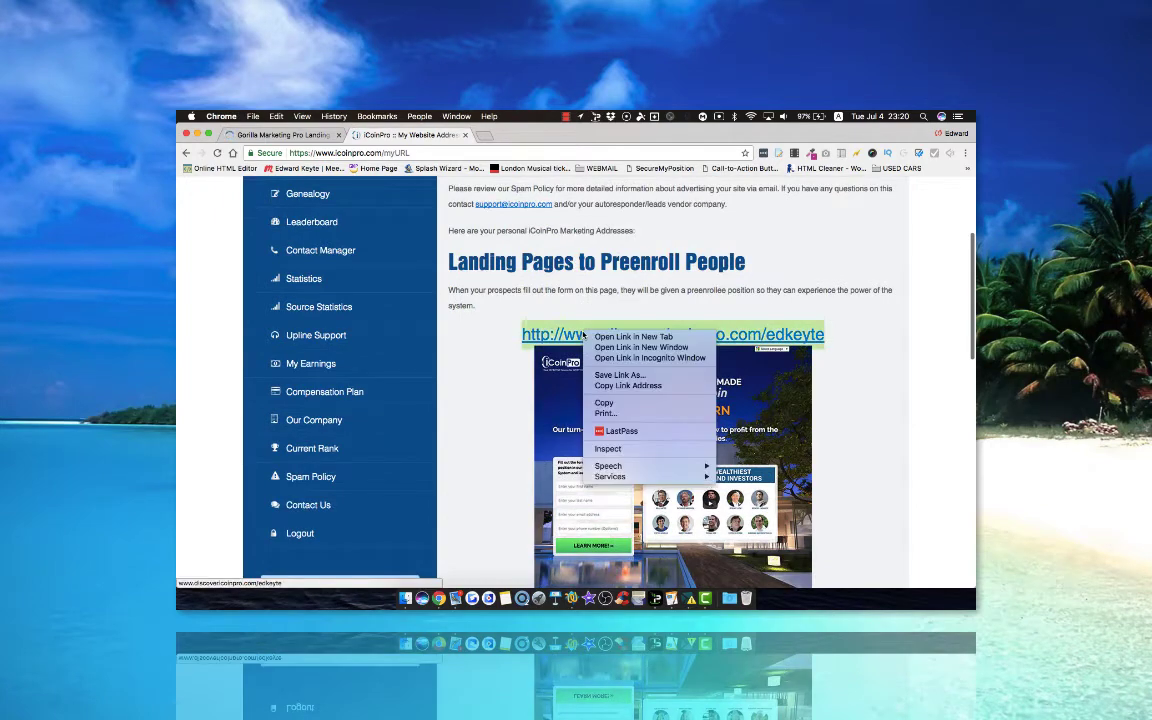
{"action": "left_click", "coordinate": [620, 385]}
Step: Test the discovericoinpro preenroll link in a new tab, then close it
{"action": "scroll", "coordinate": [505, 407], "scroll_direction": "down", "scroll_amount": 2}
{"action": "scroll", "coordinate": [505, 407], "scroll_direction": "down", "scroll_amount": 6}
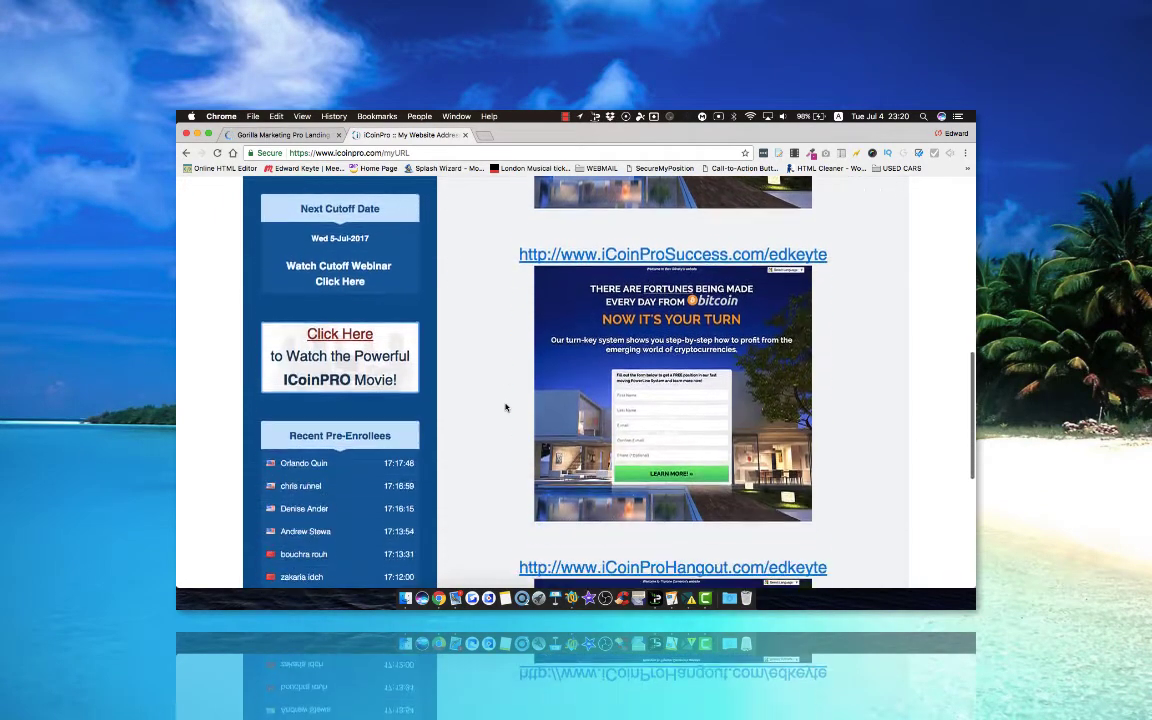
{"action": "scroll", "coordinate": [505, 407], "scroll_direction": "down", "scroll_amount": 4}
{"action": "scroll", "coordinate": [505, 407], "scroll_direction": "down", "scroll_amount": 1}
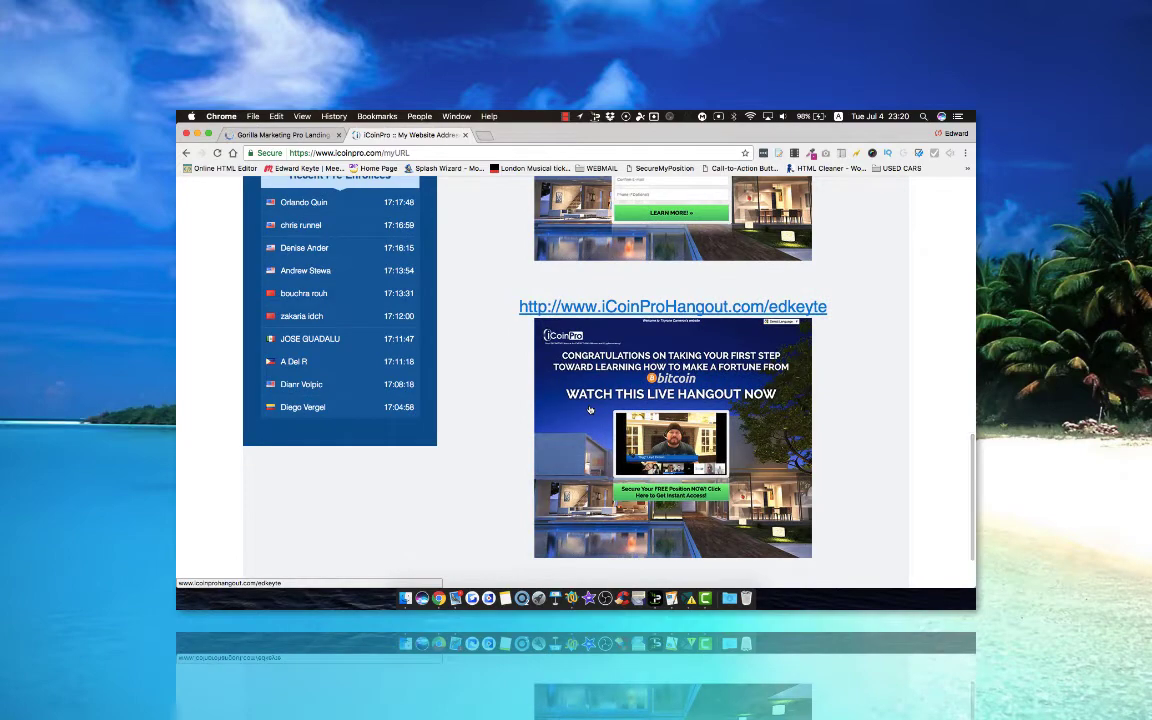
{"action": "scroll", "coordinate": [585, 378], "scroll_direction": "up", "scroll_amount": 10}
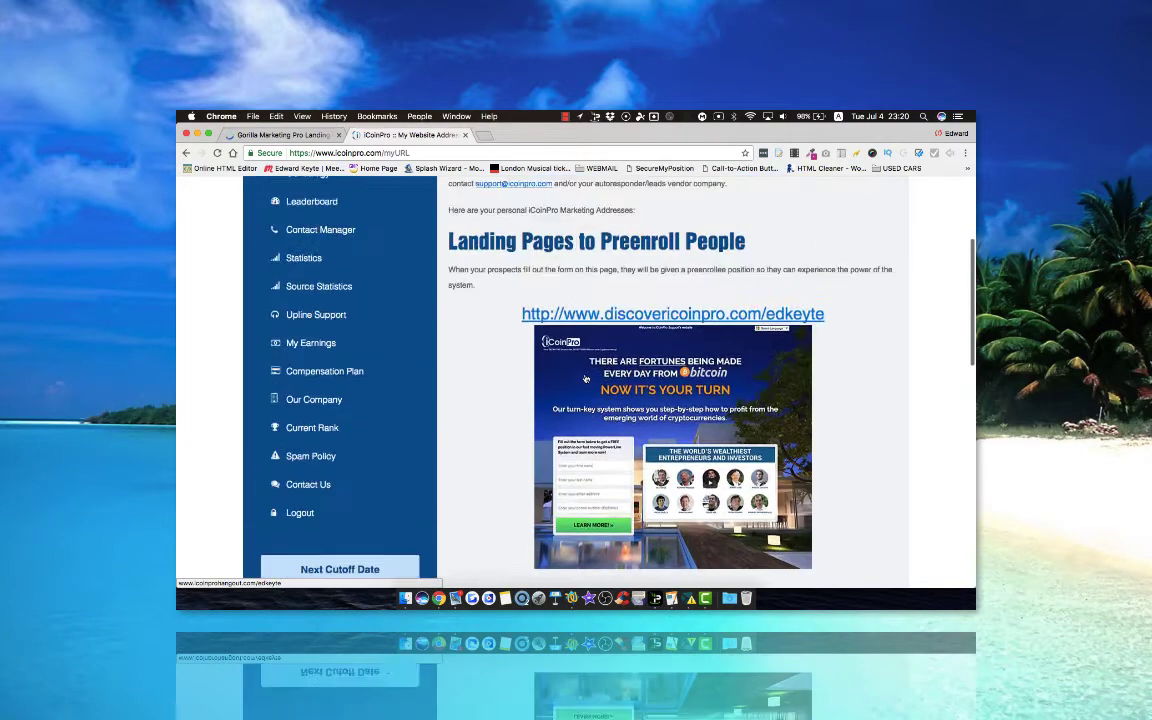
{"action": "scroll", "coordinate": [585, 378], "scroll_direction": "up", "scroll_amount": 2}
{"action": "scroll", "coordinate": [585, 378], "scroll_direction": "down", "scroll_amount": 4}
{"action": "left_click", "coordinate": [585, 378]}
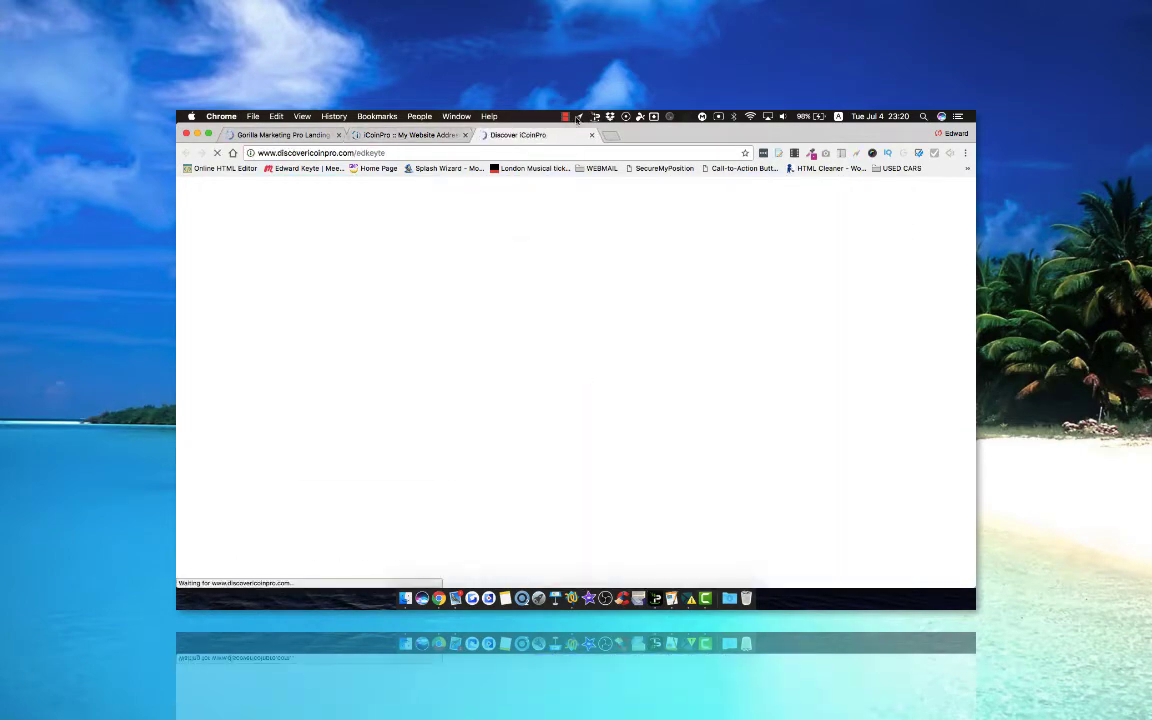
{"action": "key", "text": "super+w"}
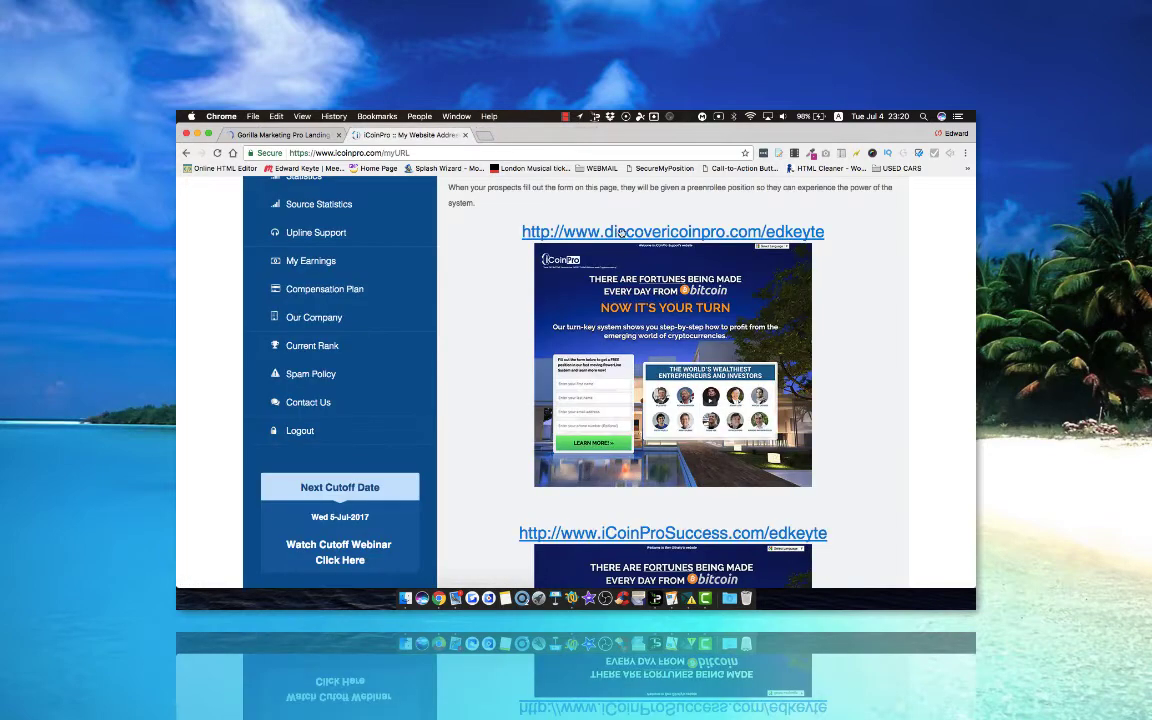
Step: Recopy the discovericoinpro link, highlight its edkeyte part and return to the landing page editor
{"action": "right_click", "coordinate": [621, 232]}
{"action": "left_click", "coordinate": [660, 308]}
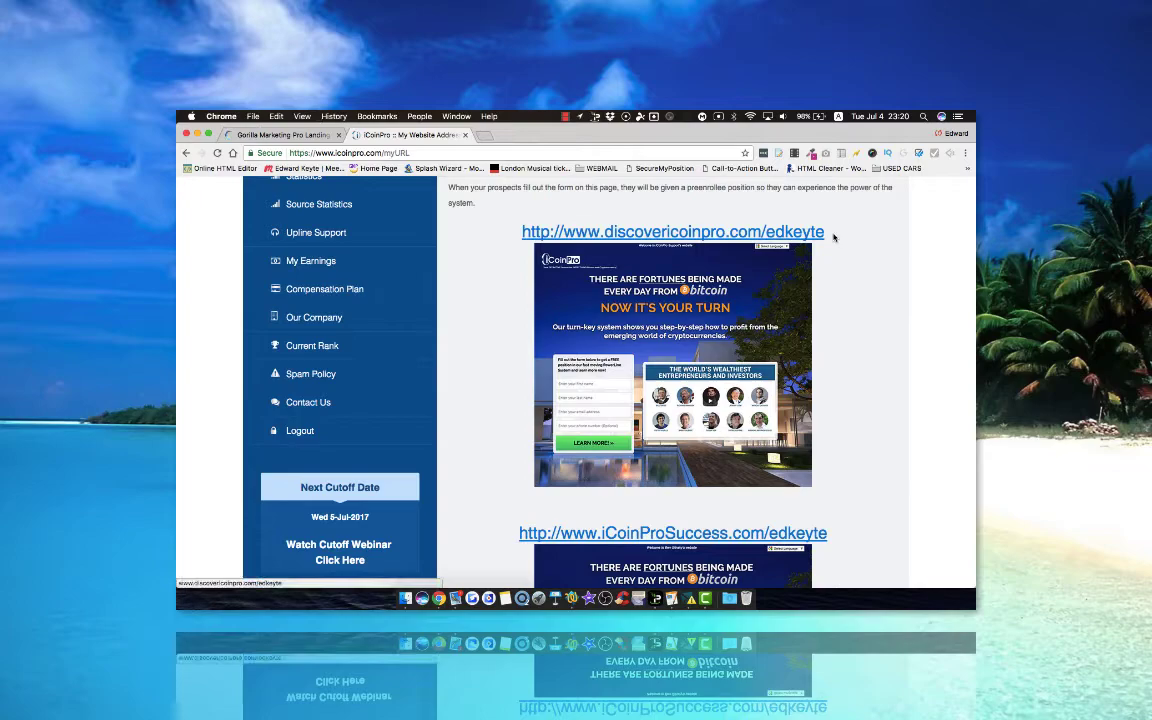
{"action": "left_click_drag", "start_coordinate": [828, 232], "coordinate": [766, 232]}
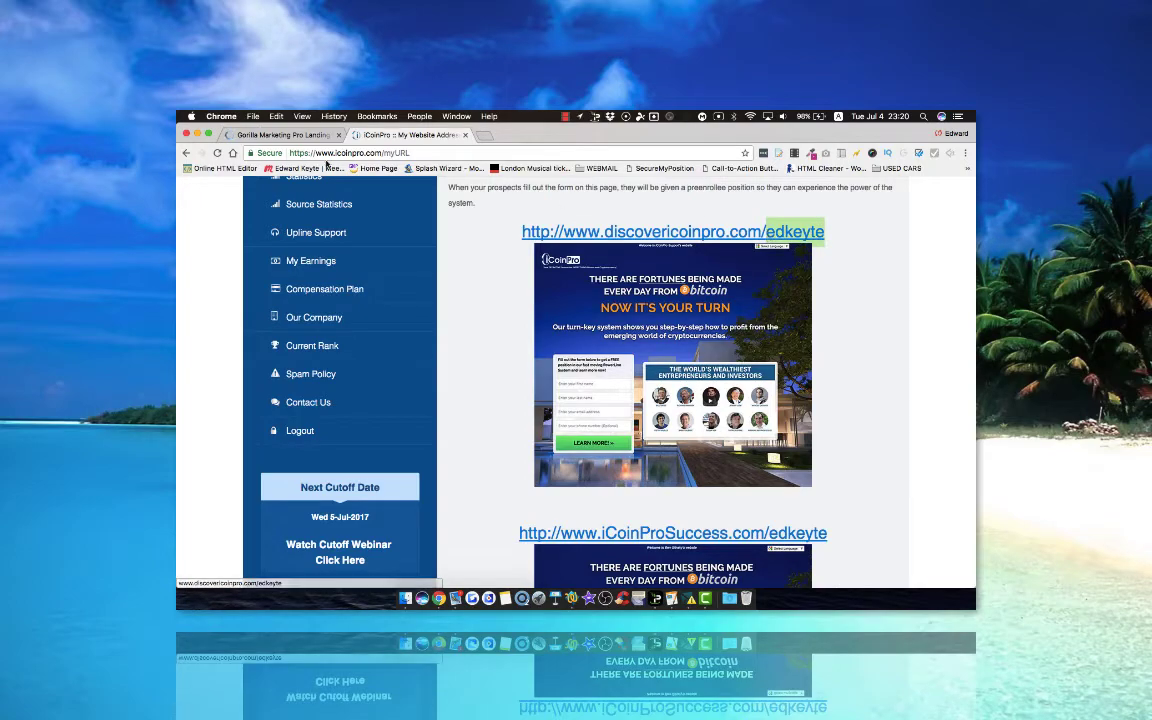
{"action": "left_click", "coordinate": [285, 134]}
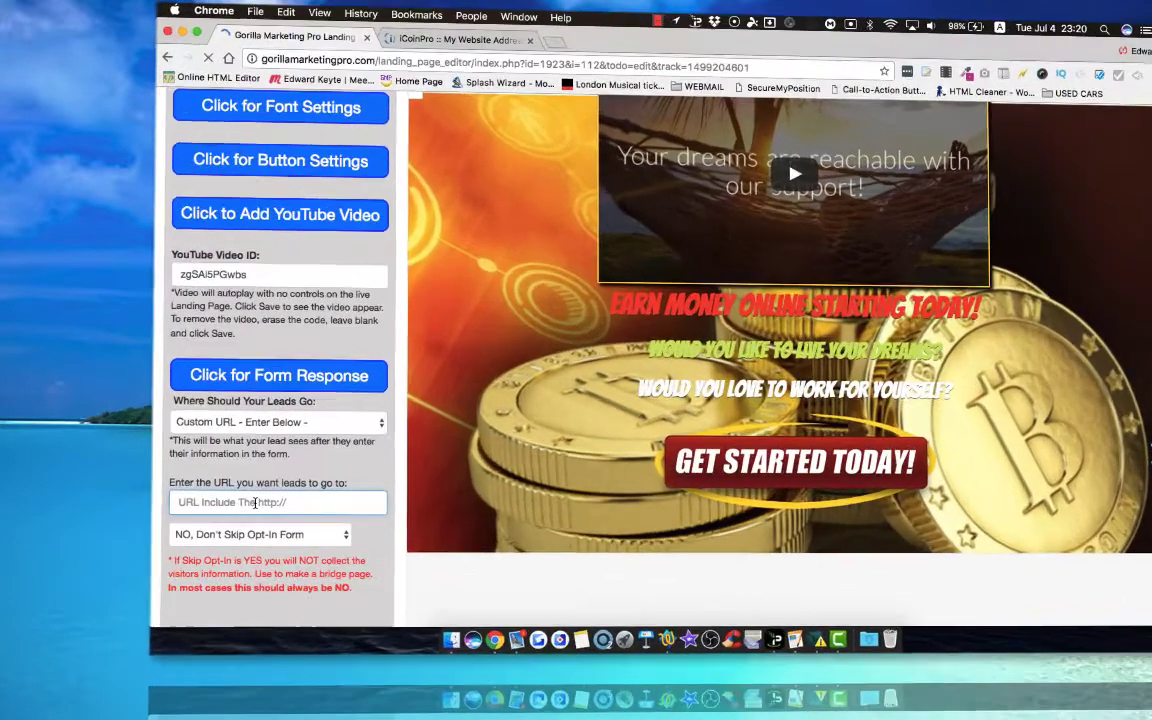
{"action": "right_click", "coordinate": [272, 493]}
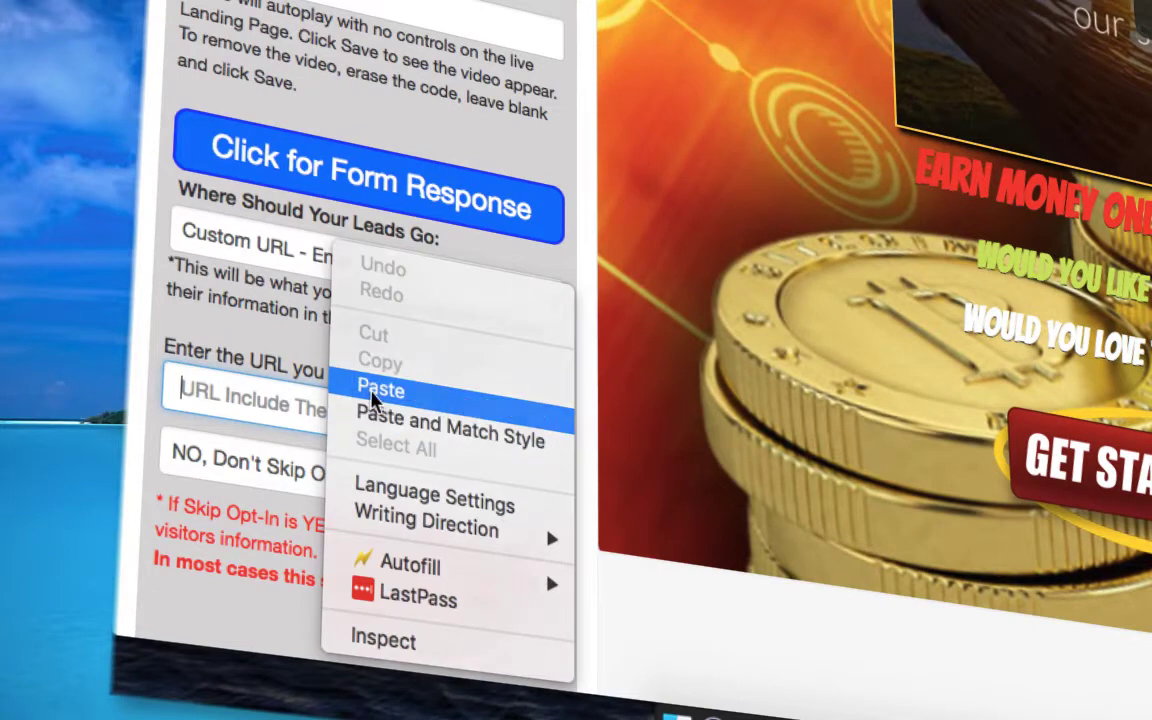
{"action": "left_click", "coordinate": [368, 396]}
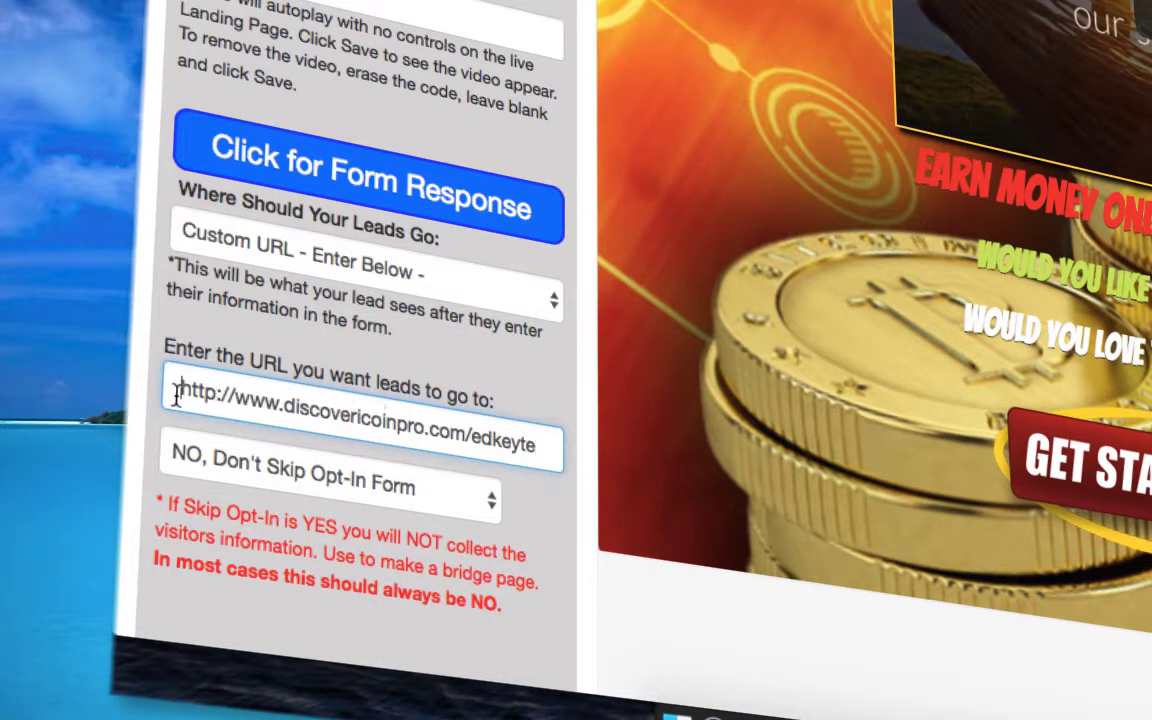
{"action": "left_click_drag", "start_coordinate": [178, 390], "coordinate": [545, 443]}
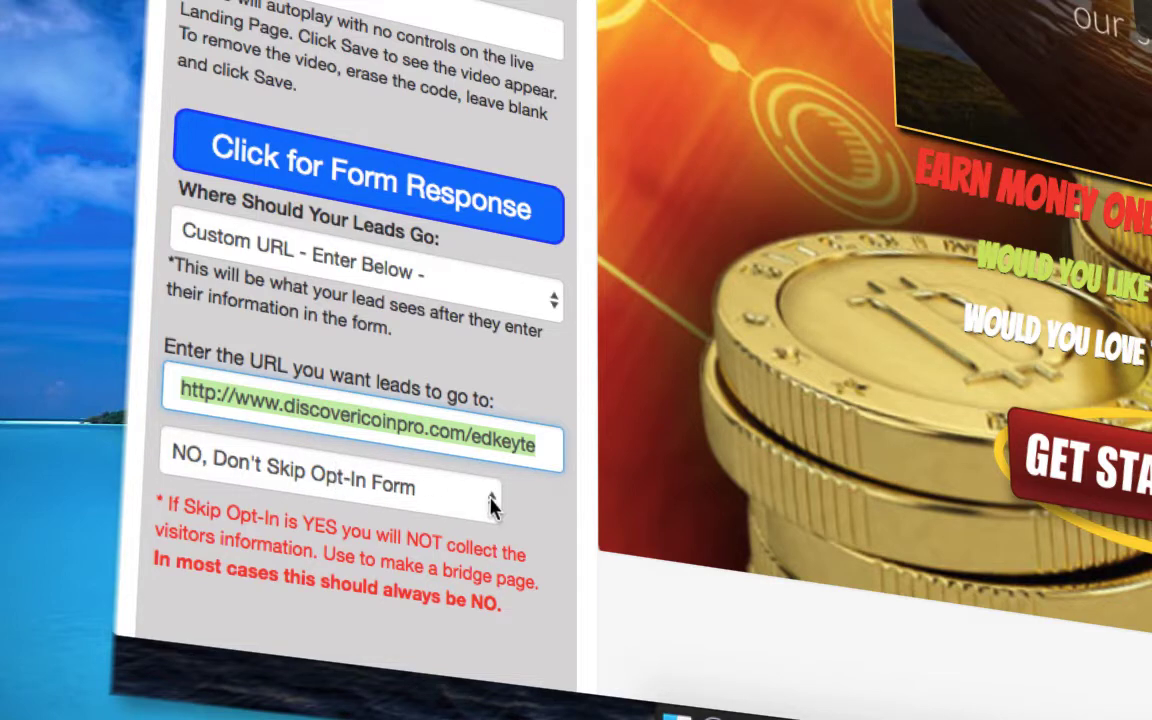
Step: Keep the Skip Opt-In option at NO so the opt-in form stays required
{"action": "scroll", "coordinate": [490, 505], "scroll_direction": "down", "scroll_amount": 2}
{"action": "scroll", "coordinate": [490, 505], "scroll_direction": "down", "scroll_amount": 1}
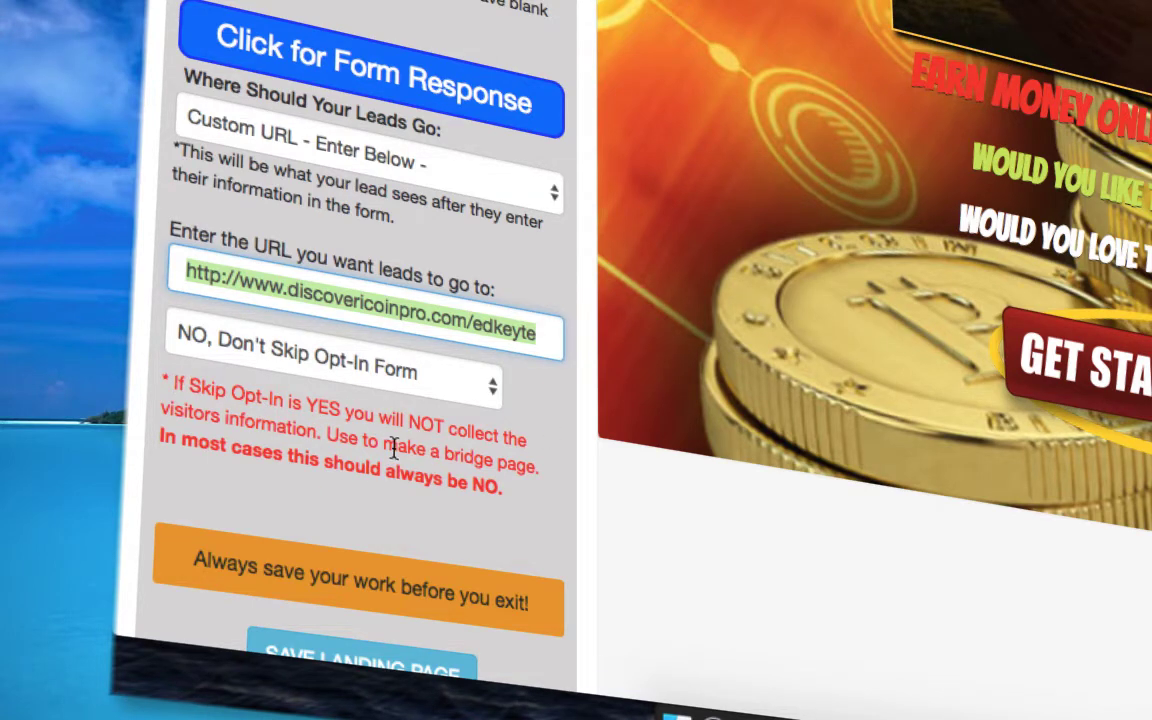
{"action": "left_click", "coordinate": [414, 392]}
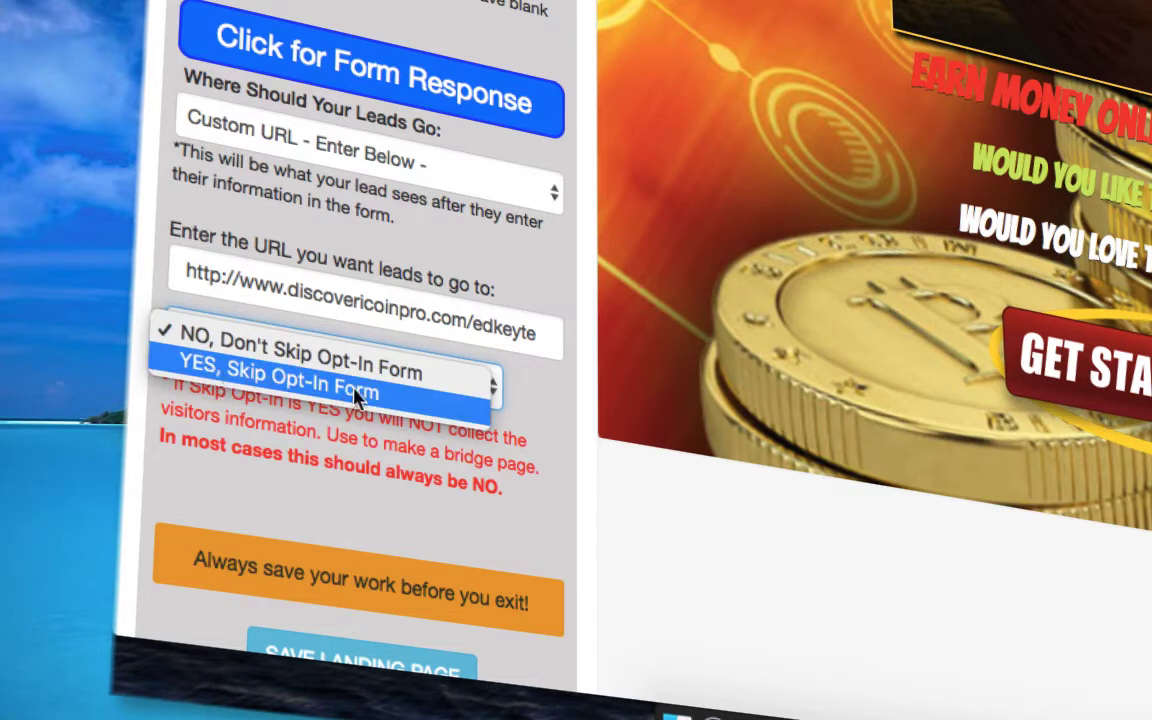
{"action": "left_click", "coordinate": [552, 458]}
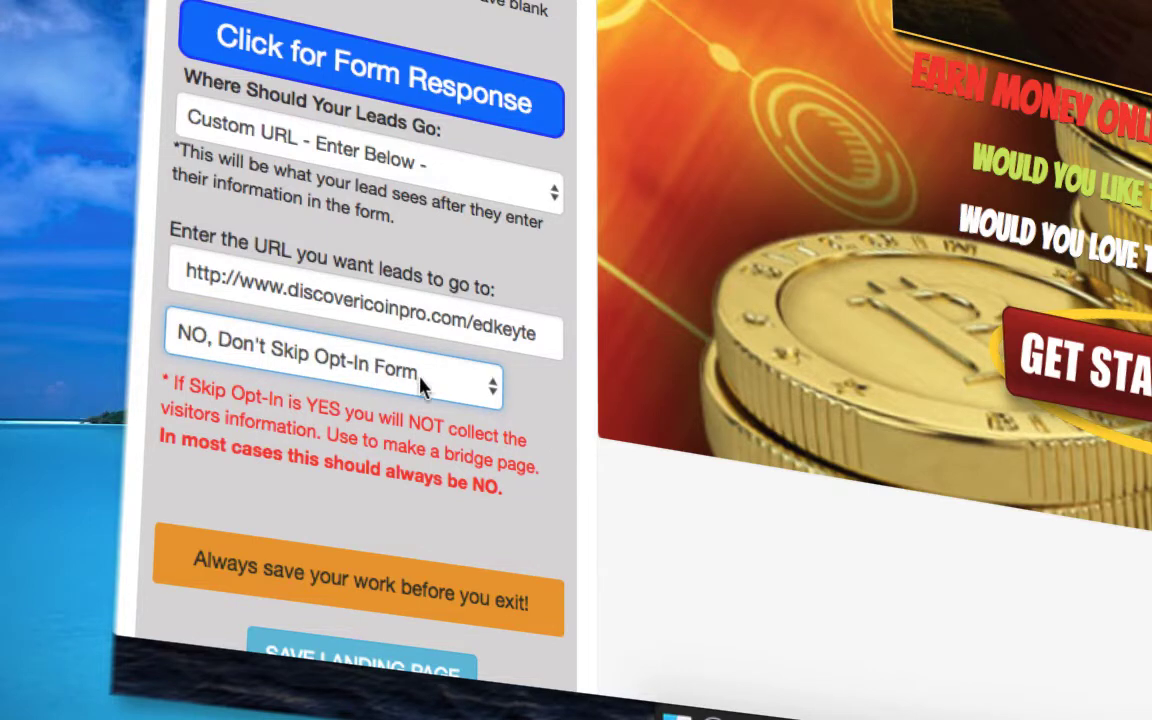
{"action": "left_click", "coordinate": [540, 438]}
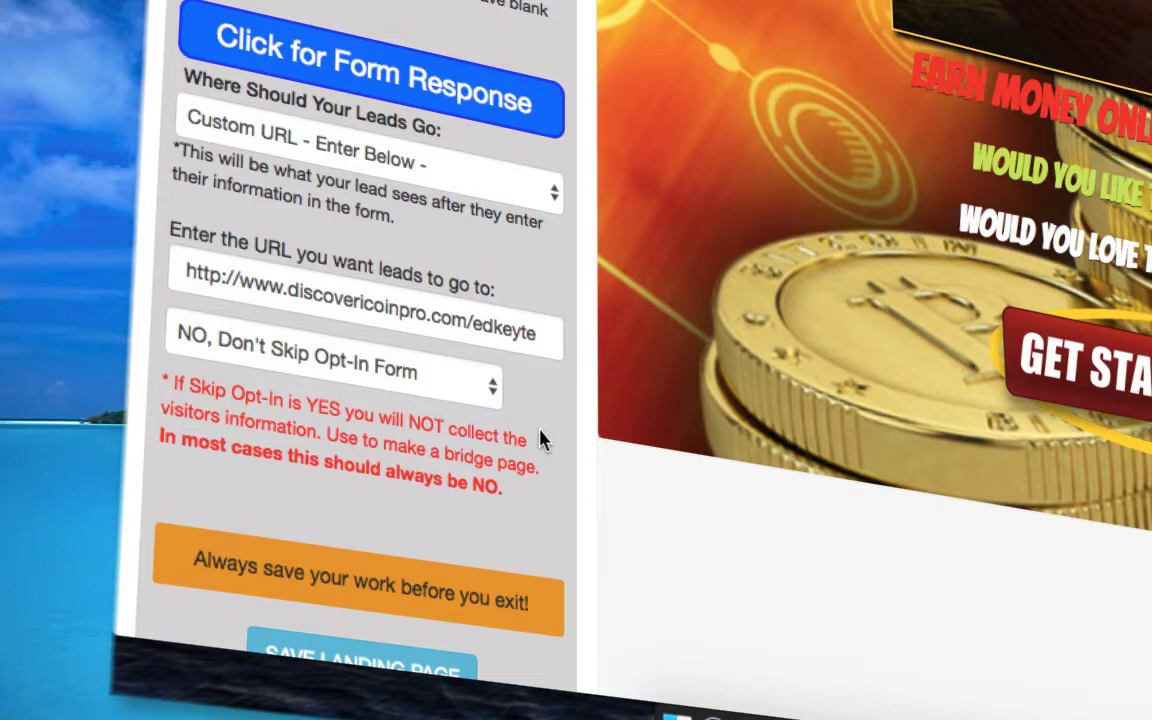
{"action": "scroll", "coordinate": [540, 438], "scroll_direction": "down", "scroll_amount": 3}
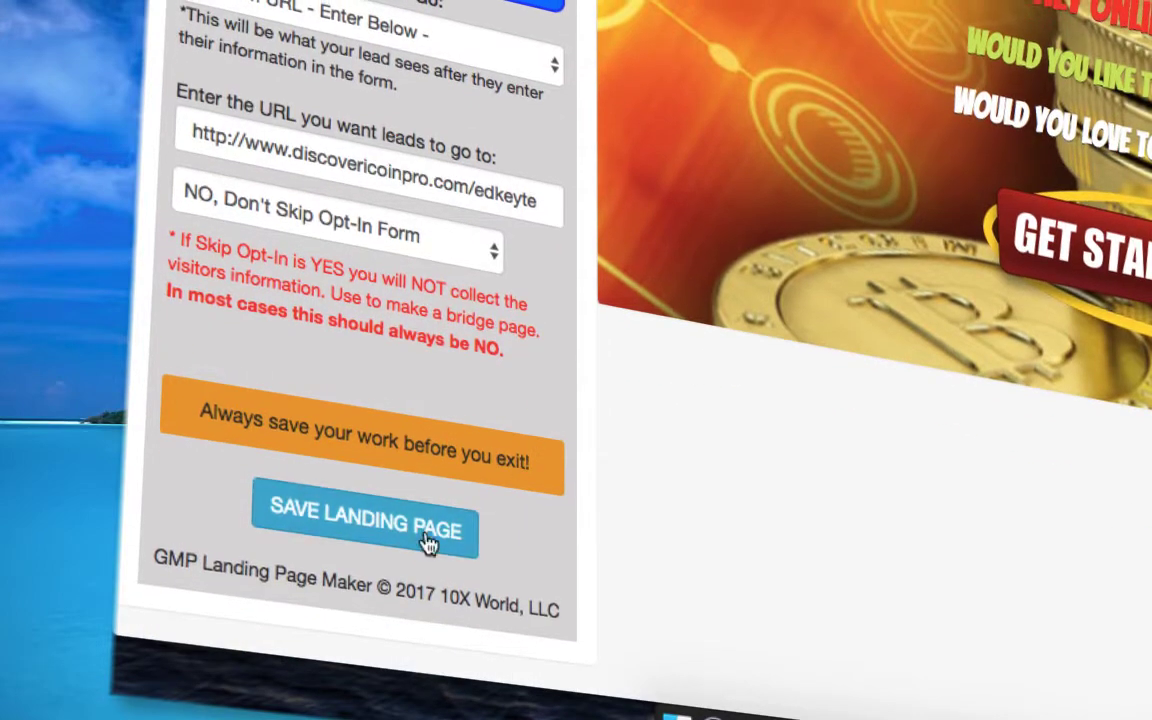
Step: Save the landing page, dismiss the saved alert, and go back to the Members Area page list
{"action": "left_click", "coordinate": [409, 542]}
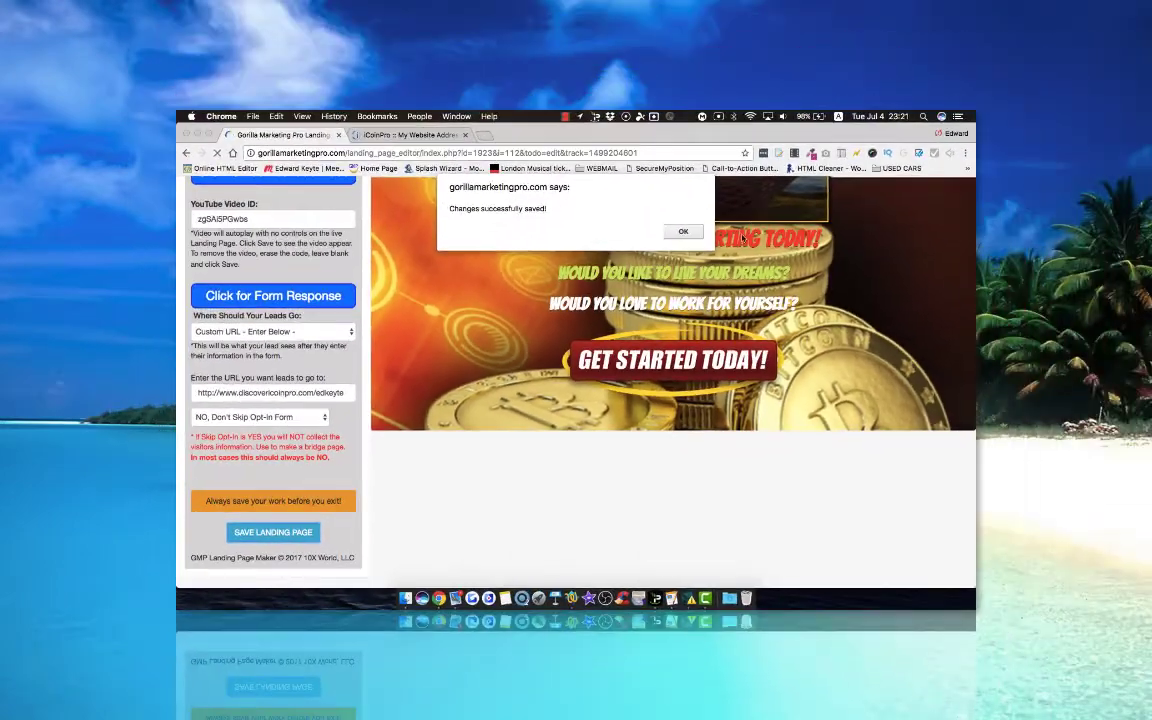
{"action": "left_click", "coordinate": [686, 231]}
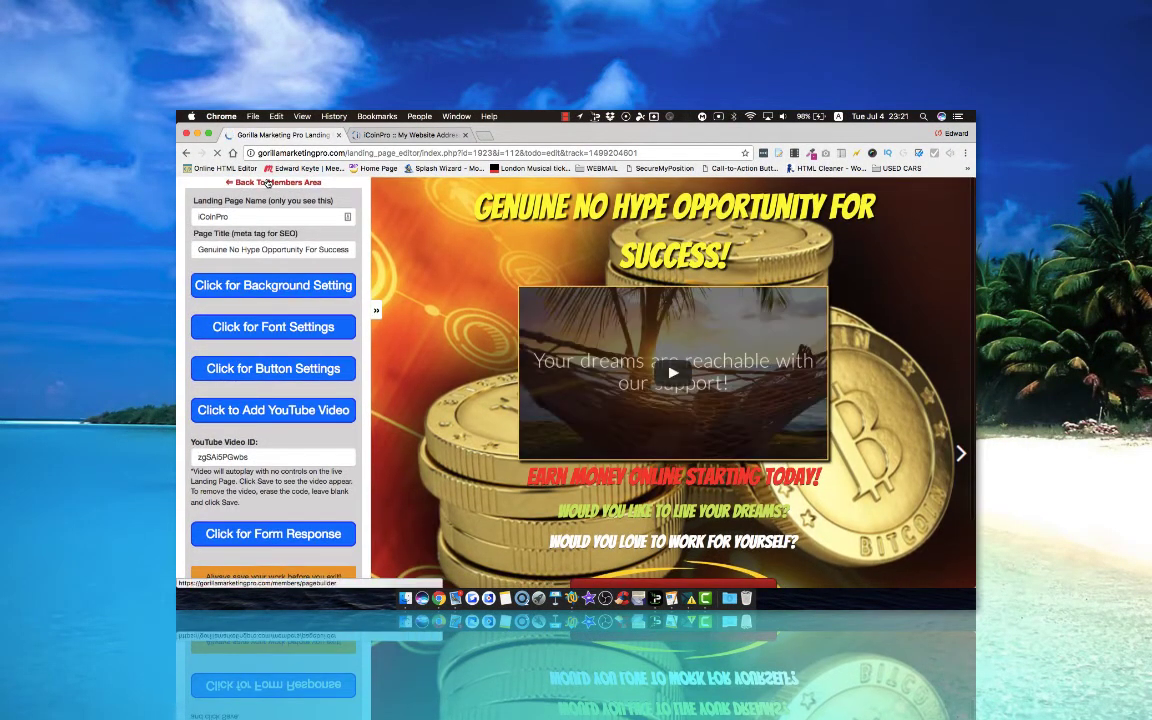
{"action": "left_click", "coordinate": [268, 183]}
{"action": "scroll", "coordinate": [563, 335], "scroll_direction": "down", "scroll_amount": 1}
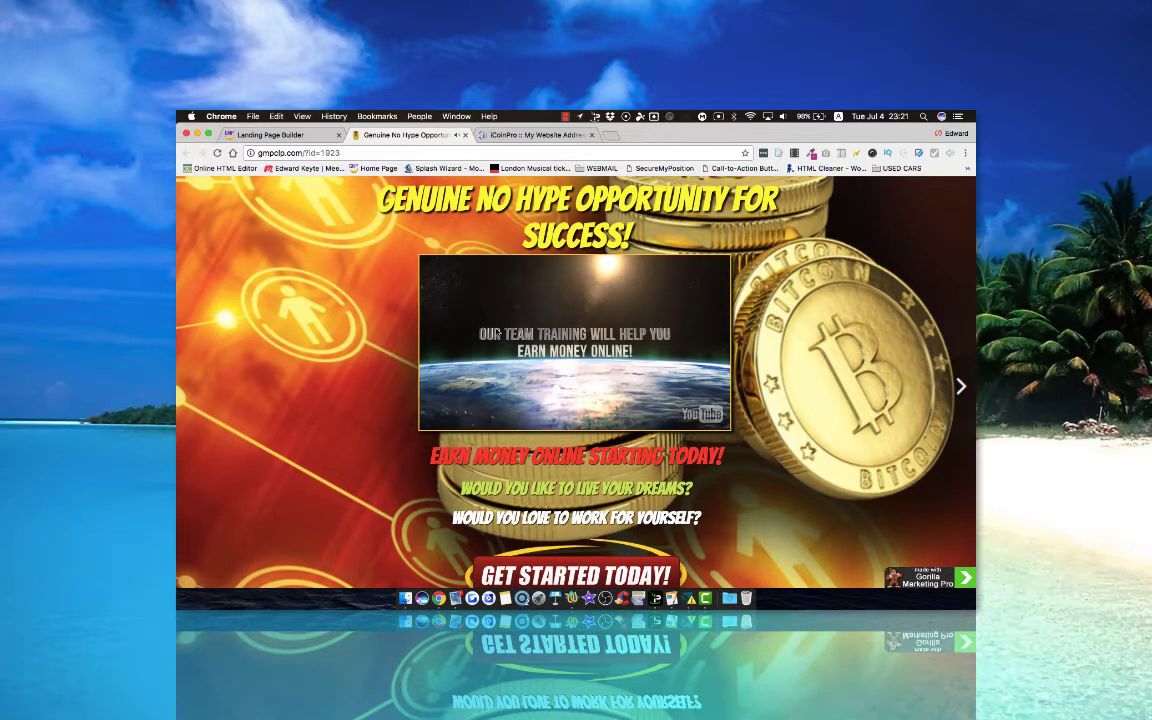
Step: Submit a test lead via GET STARTED TODAY! with a first name, last name, email and phone
{"action": "scroll", "coordinate": [576, 380], "scroll_direction": "down", "scroll_amount": 1}
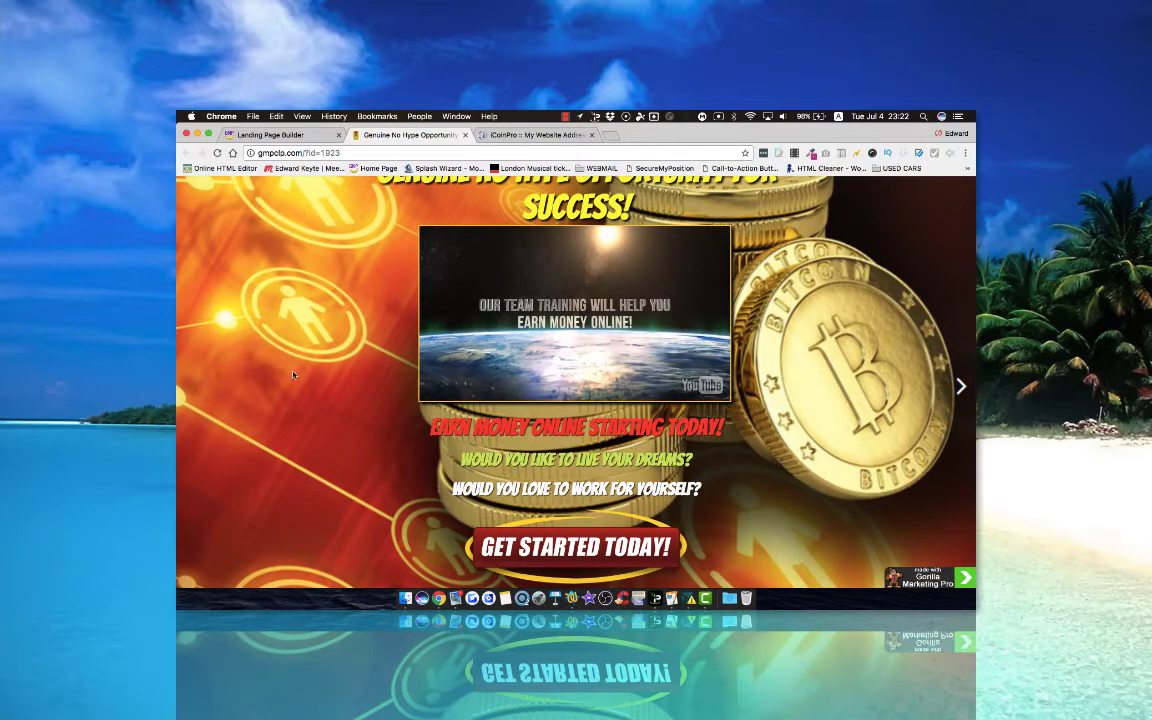
{"action": "left_click", "coordinate": [522, 549]}
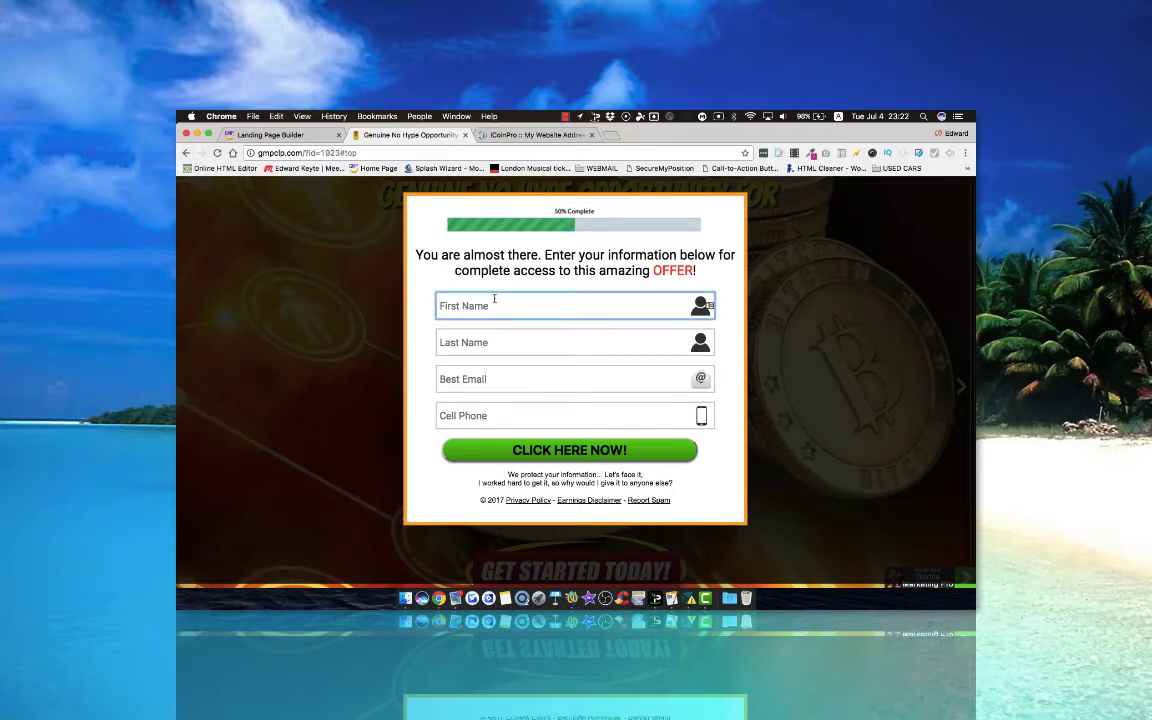
{"action": "type", "text": "Tom"}
{"action": "key", "text": "Tab"}
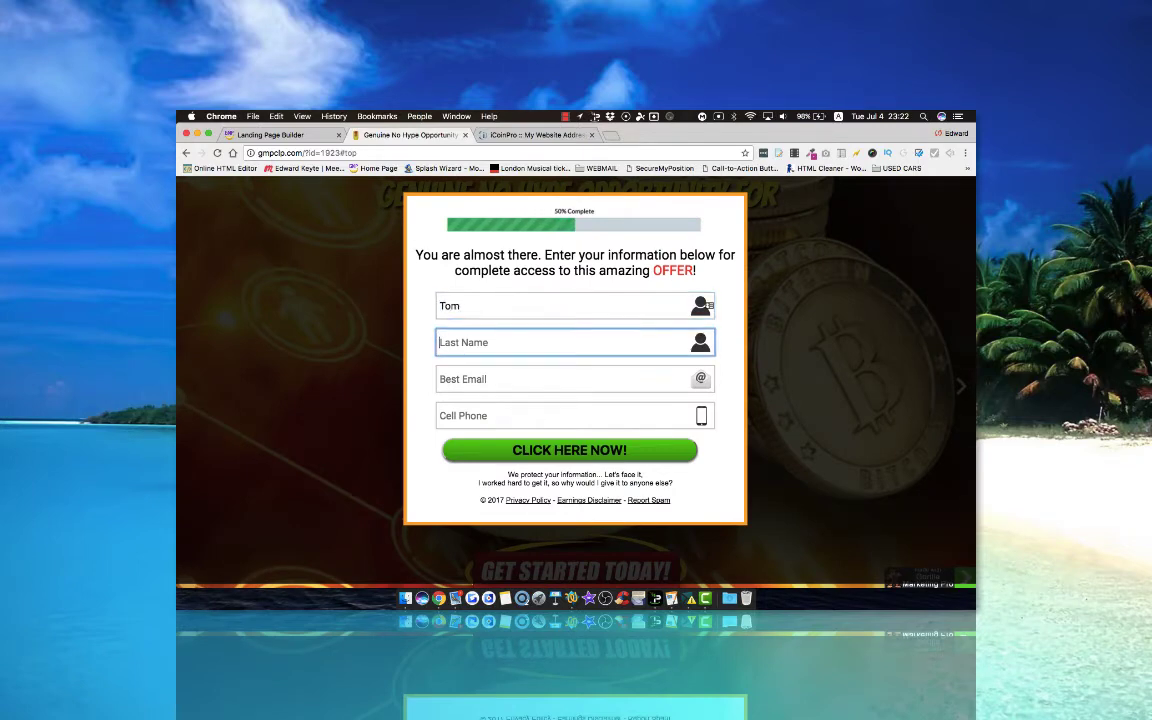
{"action": "type", "text": "S"}
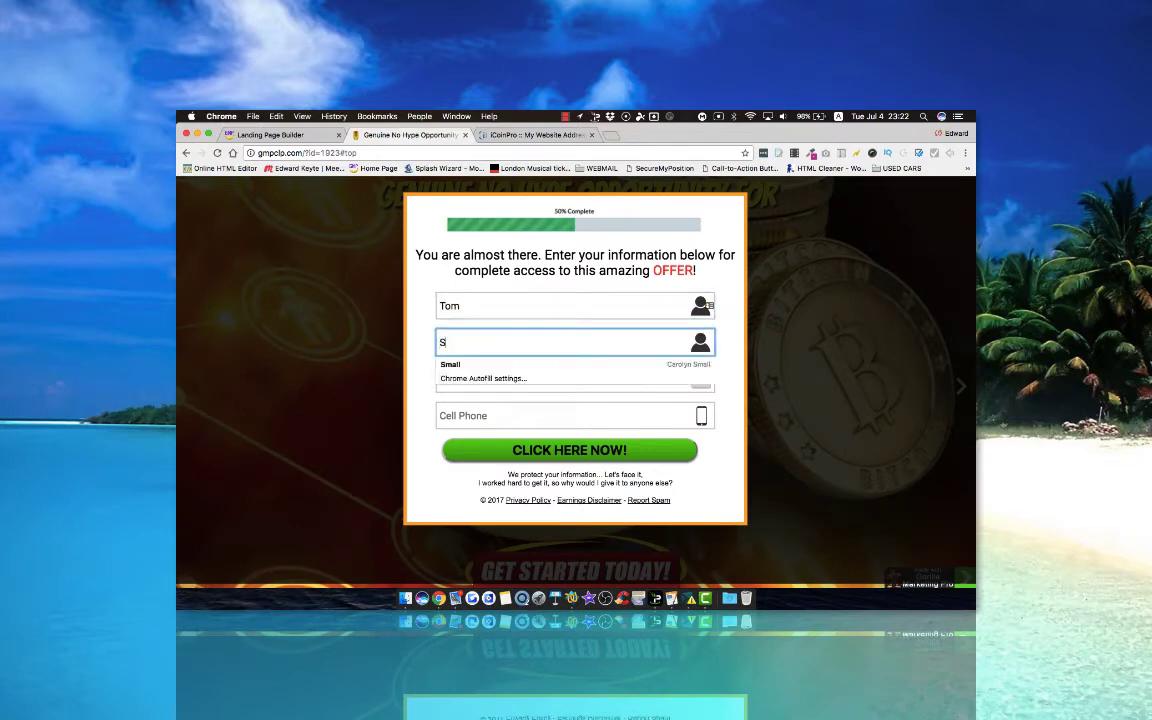
{"action": "type", "text": "mith"}
{"action": "key", "text": "Tab"}
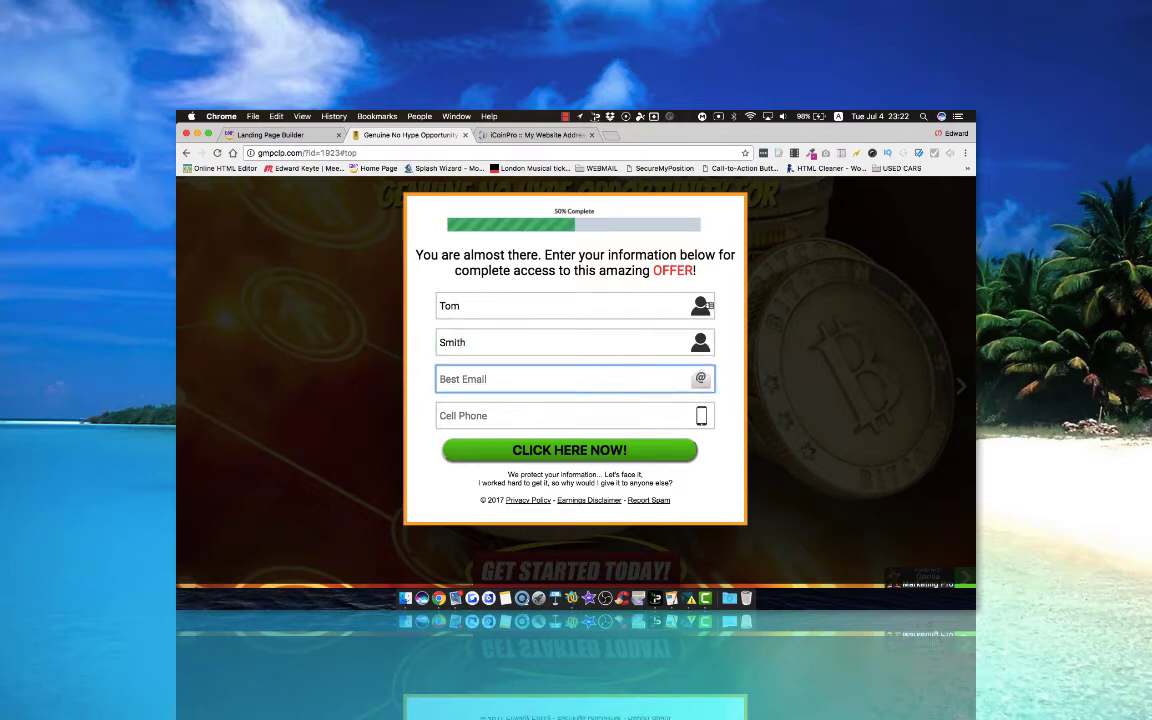
{"action": "left_click", "coordinate": [477, 370]}
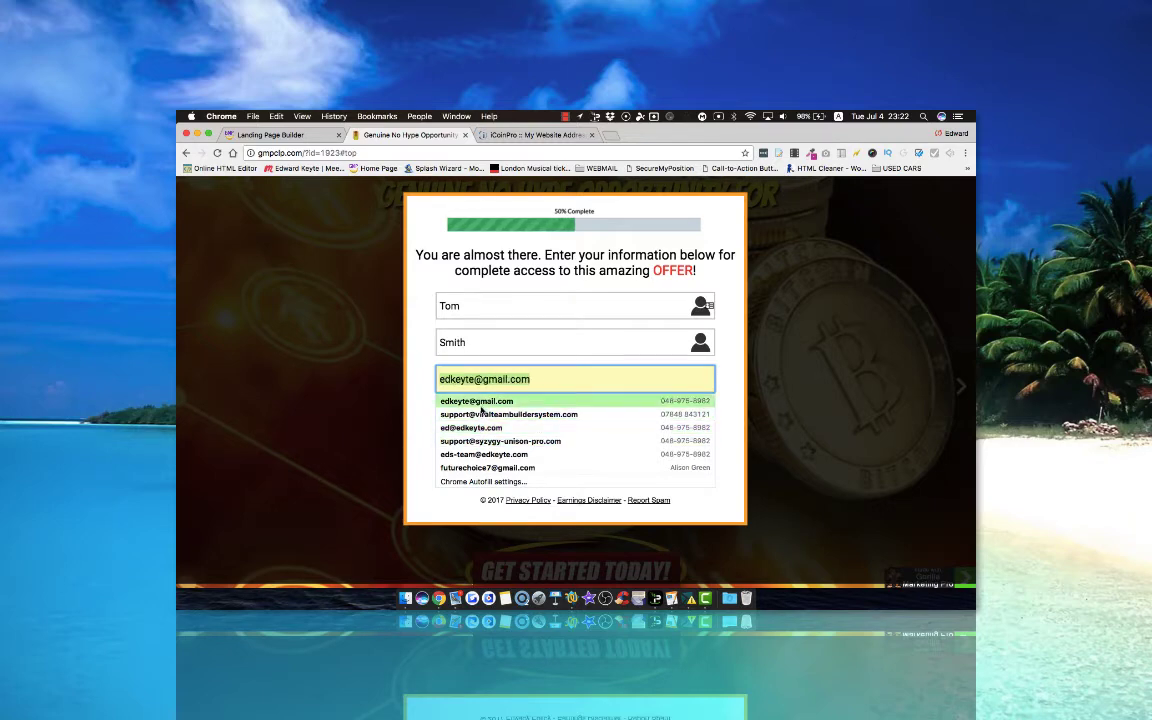
{"action": "left_click", "coordinate": [483, 402]}
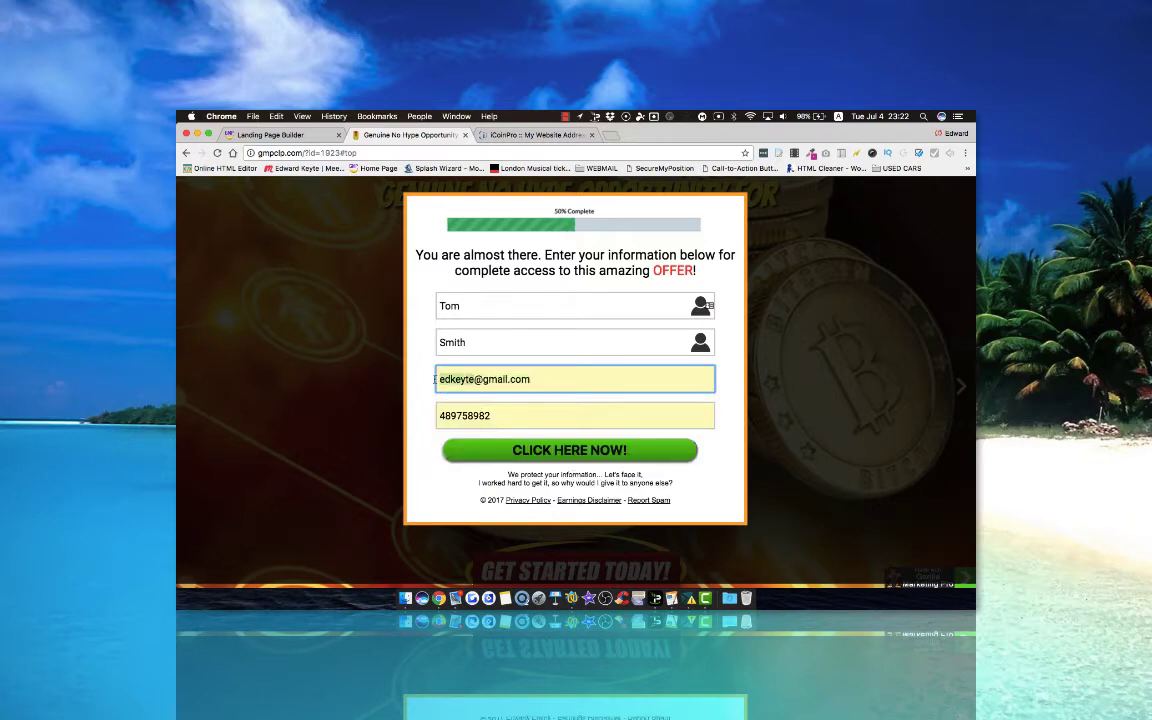
{"action": "double_click", "coordinate": [470, 379]}
{"action": "type", "text": "keyte"}
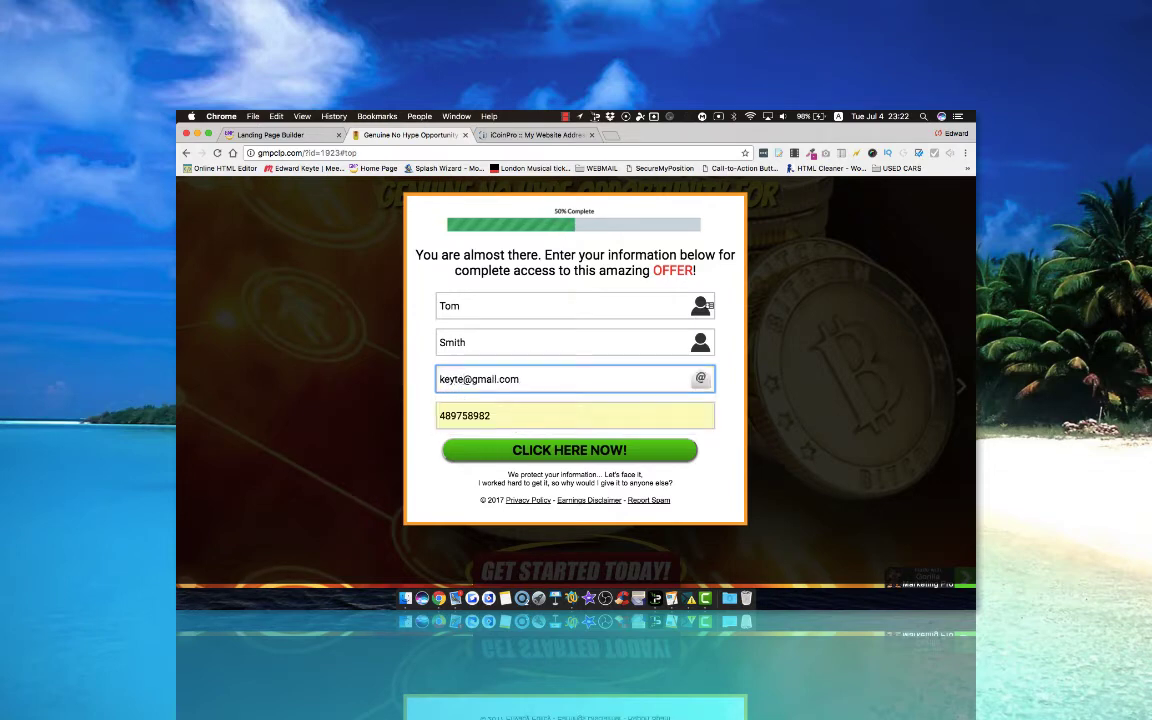
{"action": "type", "text": "edward"}
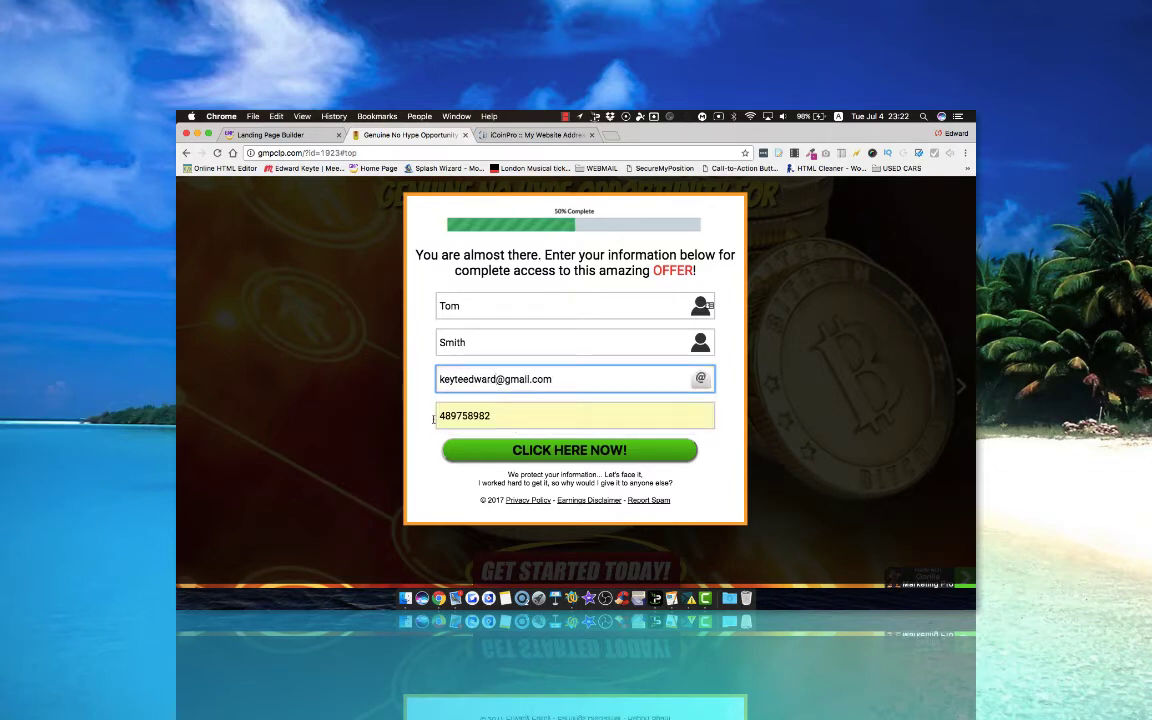
{"action": "left_click", "coordinate": [534, 450]}
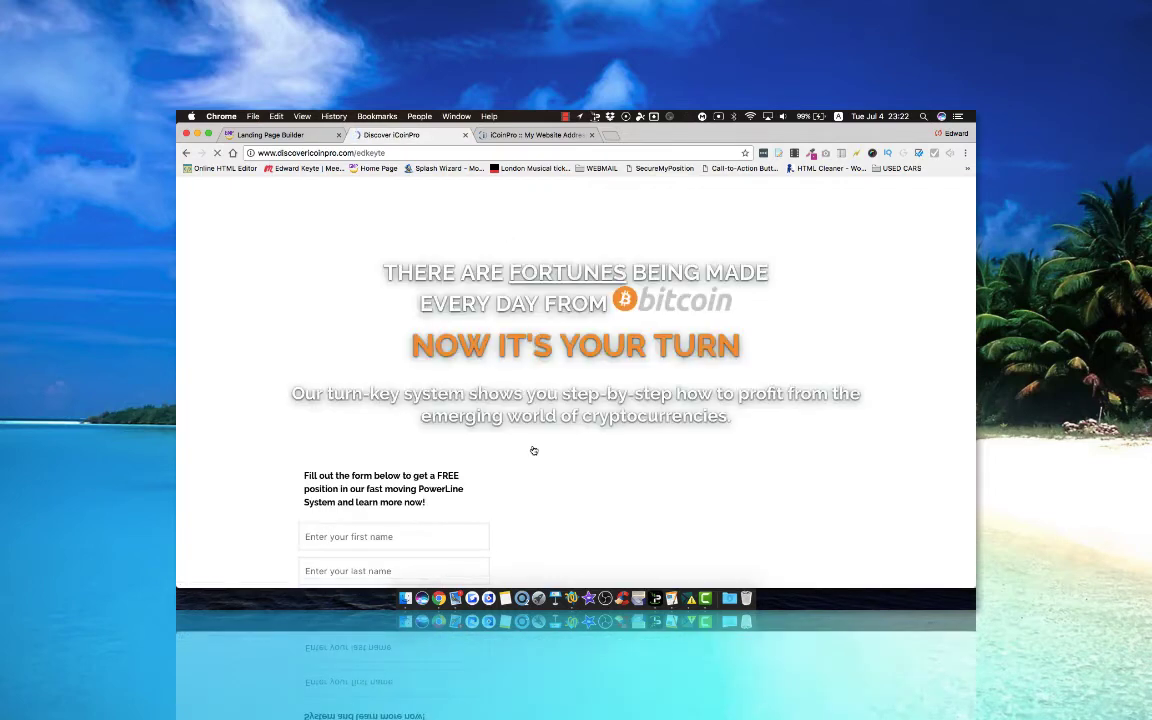
Step: Review the redirected Discover iCoinPro sign-up page, then go back to the Landing Page Builder
{"action": "scroll", "coordinate": [512, 363], "scroll_direction": "down", "scroll_amount": 5}
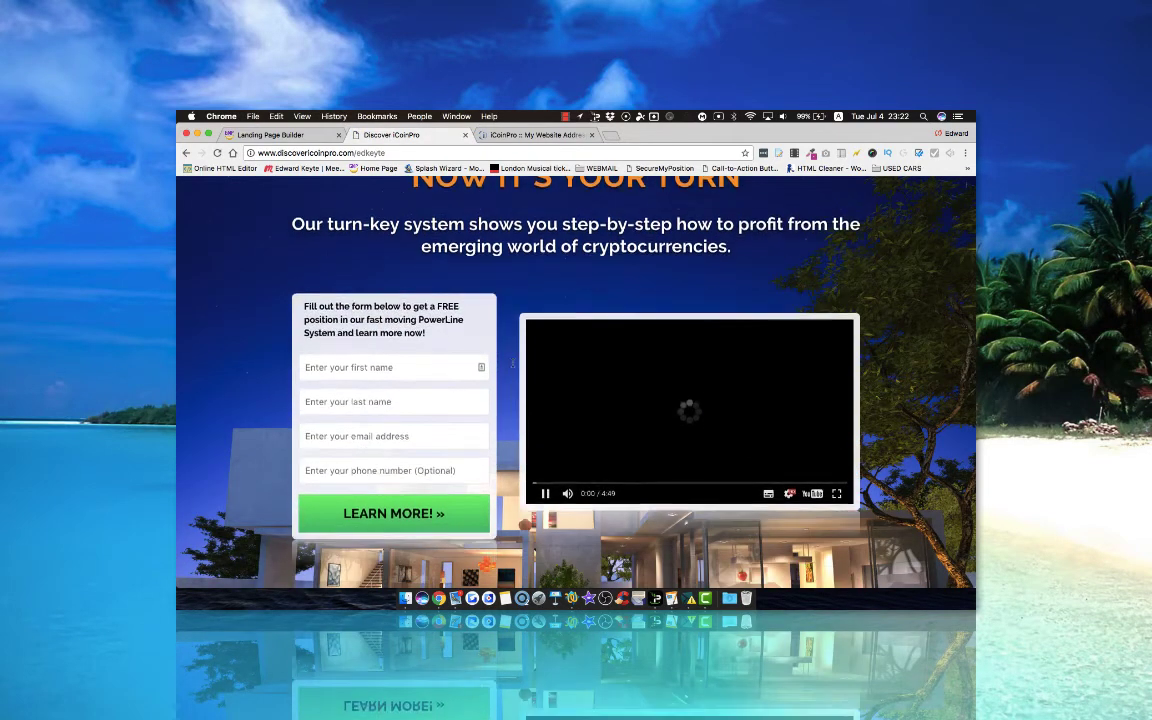
{"action": "scroll", "coordinate": [612, 425], "scroll_direction": "up", "scroll_amount": 1}
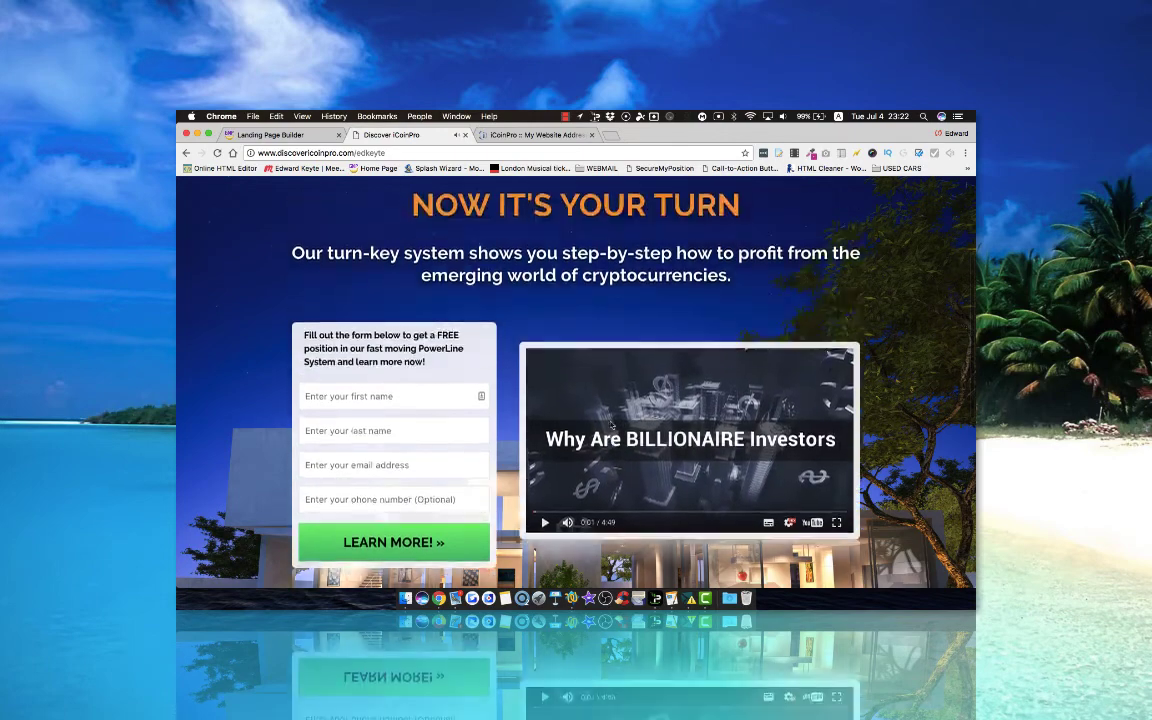
{"action": "scroll", "coordinate": [612, 425], "scroll_direction": "up", "scroll_amount": 3}
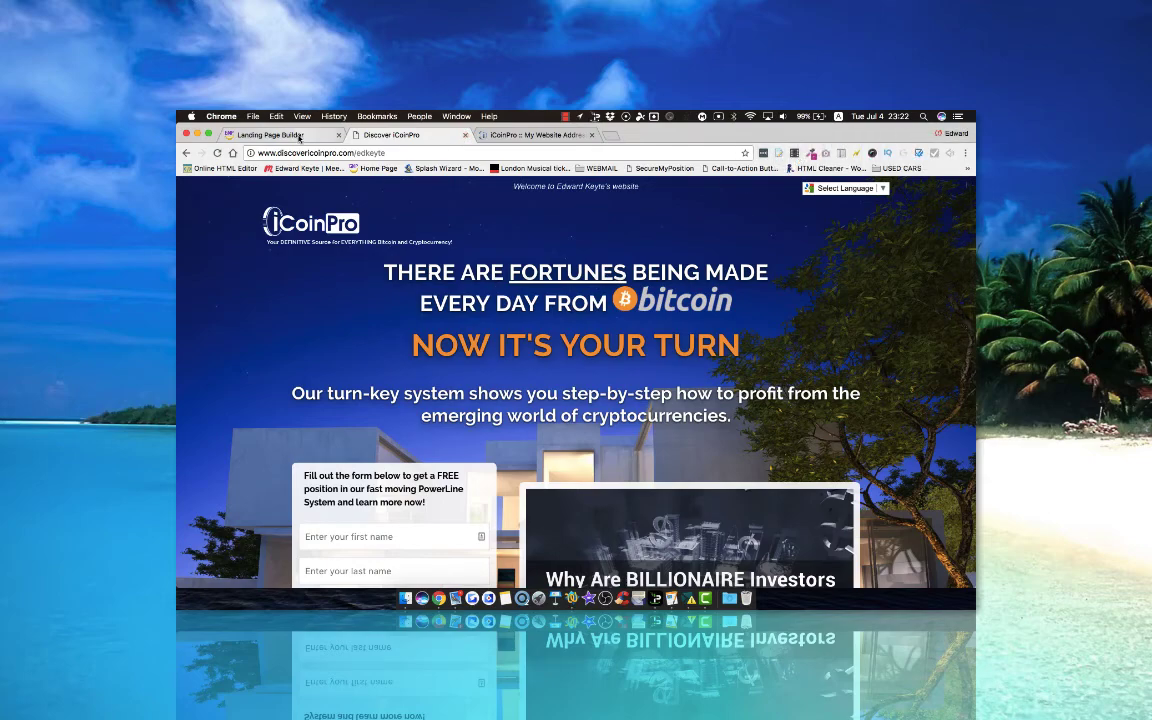
{"action": "left_click", "coordinate": [266, 134]}
{"action": "scroll", "coordinate": [530, 337], "scroll_direction": "up", "scroll_amount": 10}
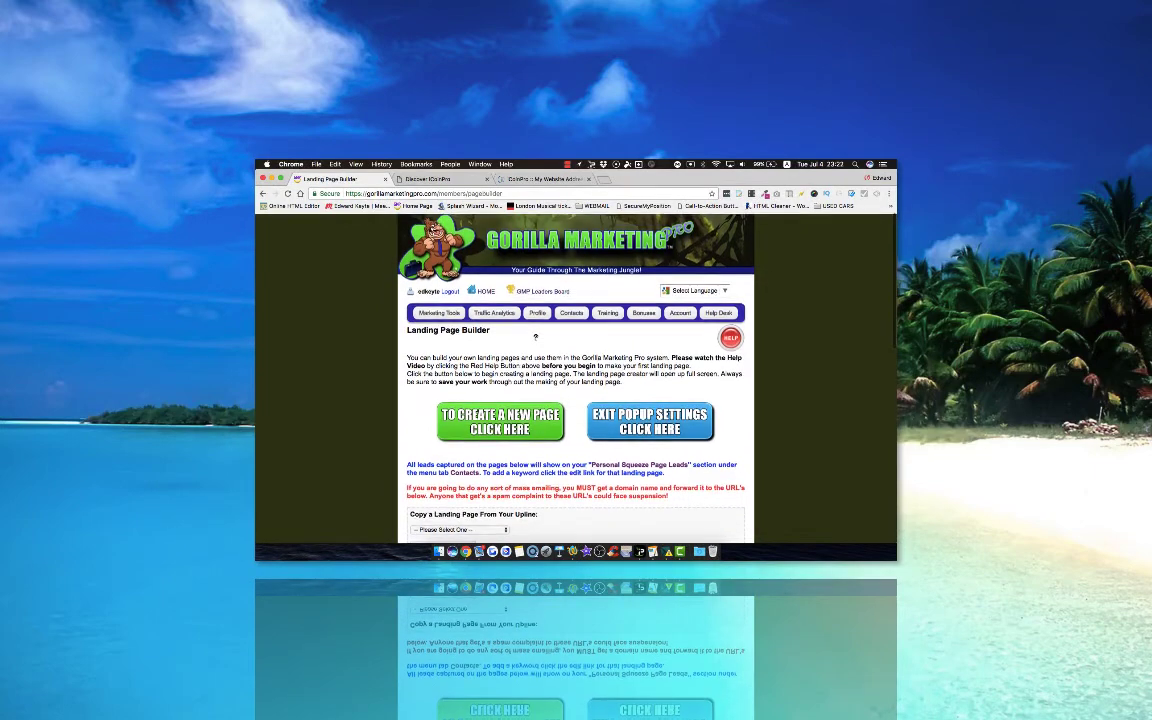